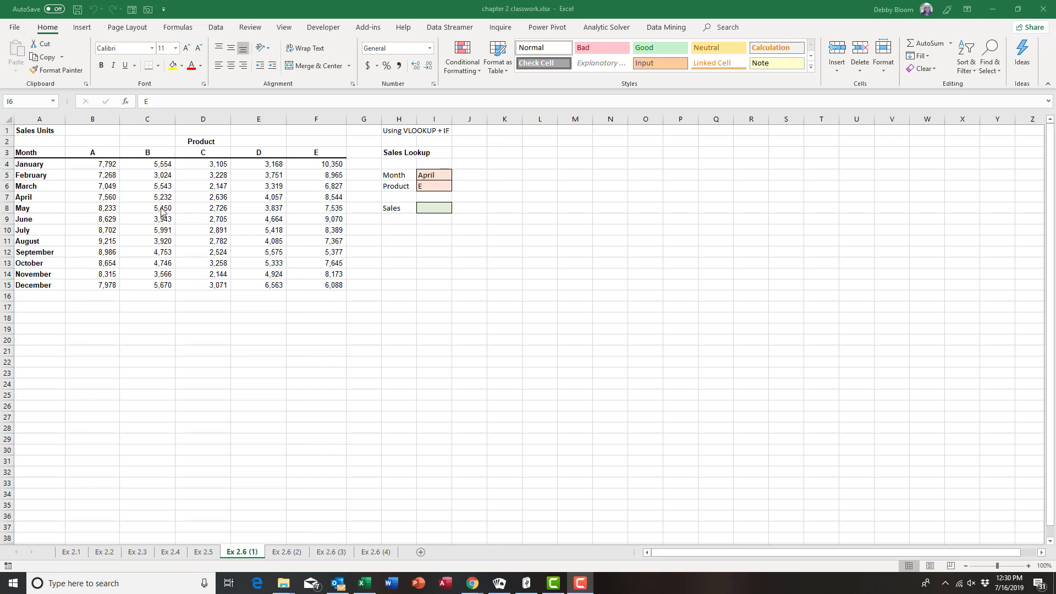
Review the month in I5, the product in I6 and the matching sales figures in the table
{"action": "left_click", "coordinate": [438, 175]}
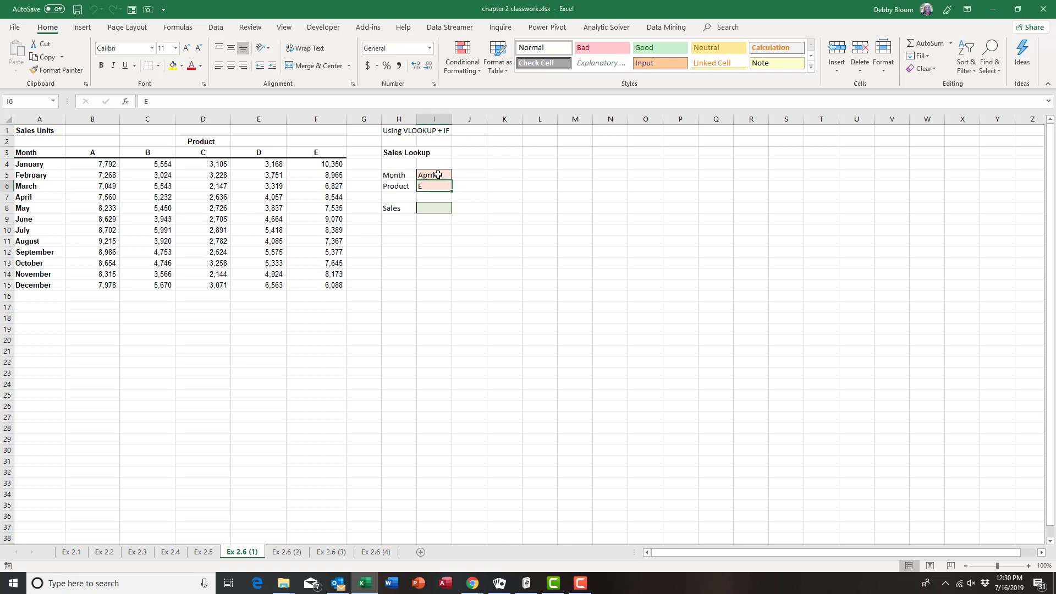
{"action": "left_click", "coordinate": [439, 187]}
{"action": "left_click", "coordinate": [311, 198]}
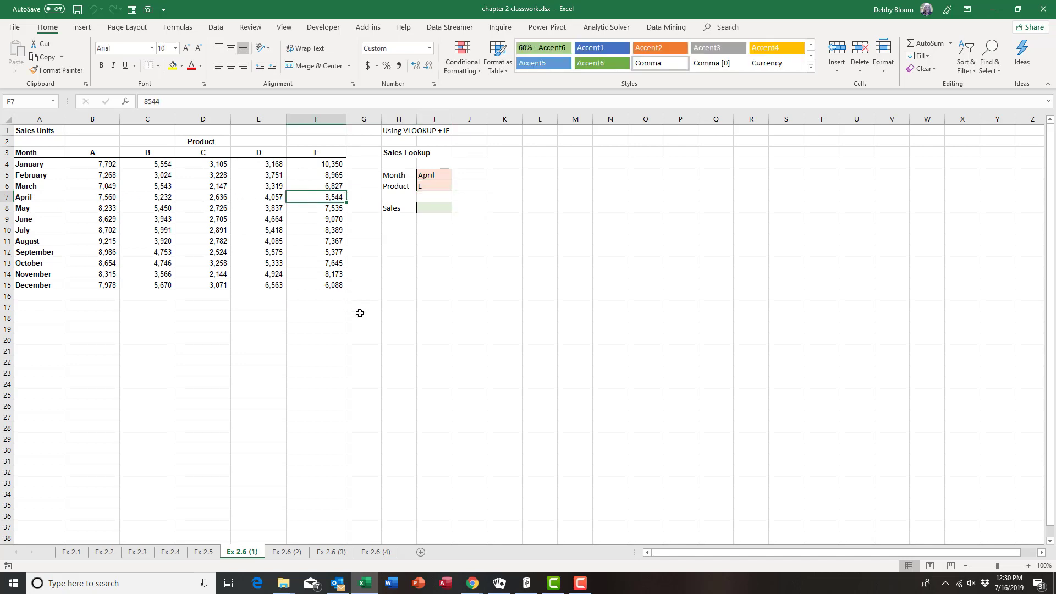
{"action": "left_click", "coordinate": [209, 218]}
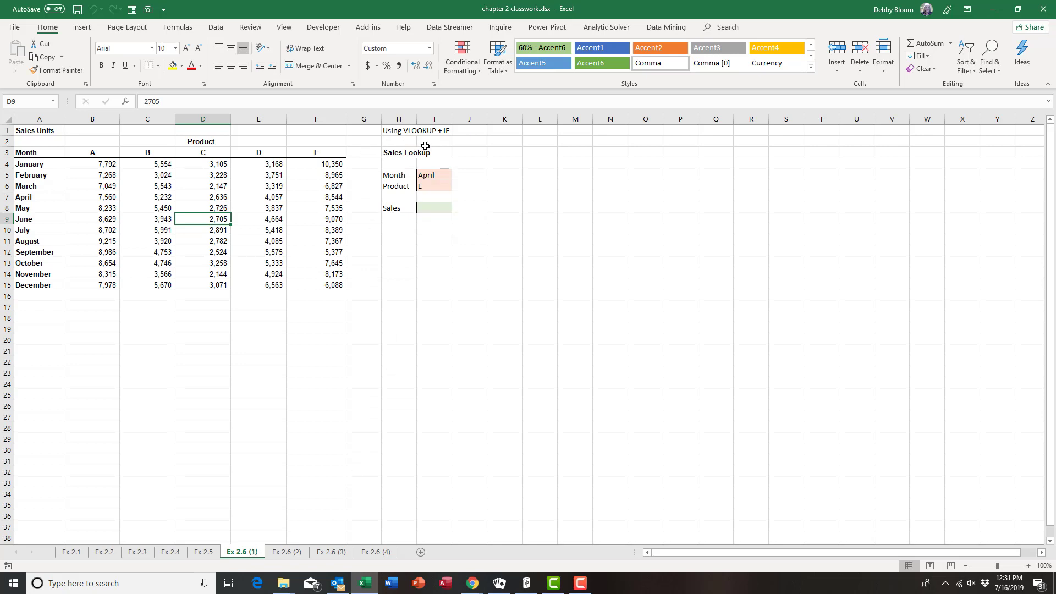
Begin I8's formula as =vlookup(I5, with the month cell as the lookup value
{"action": "left_click", "coordinate": [431, 208]}
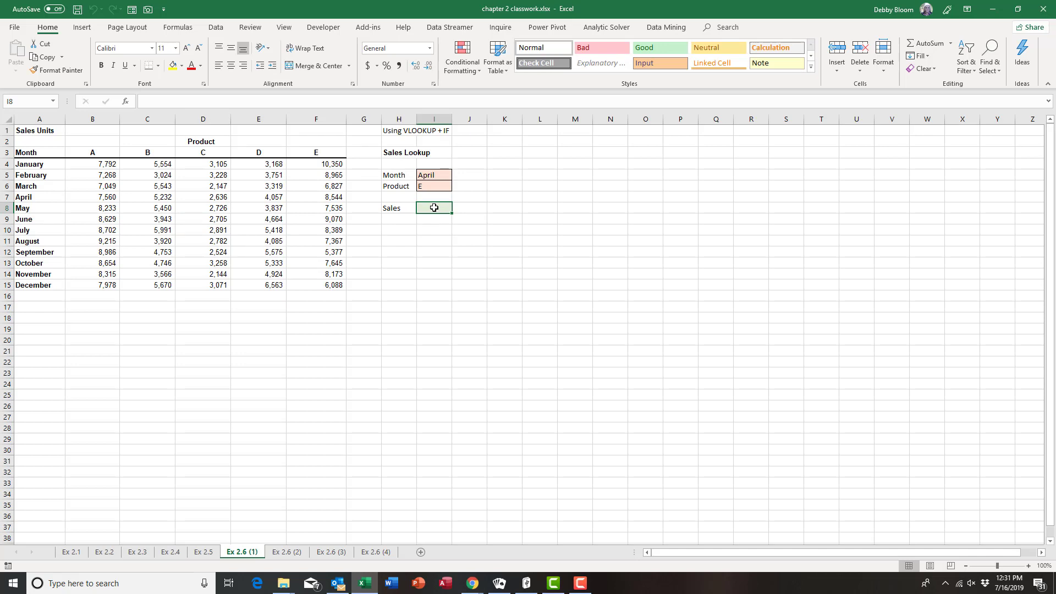
{"action": "type", "text": "="}
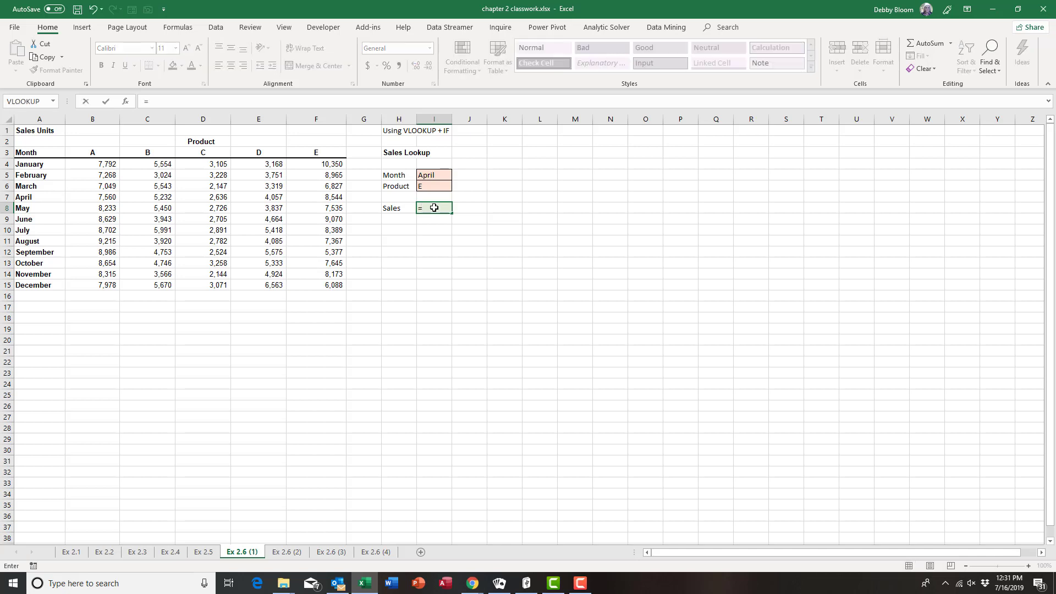
{"action": "type", "text": "vlo"}
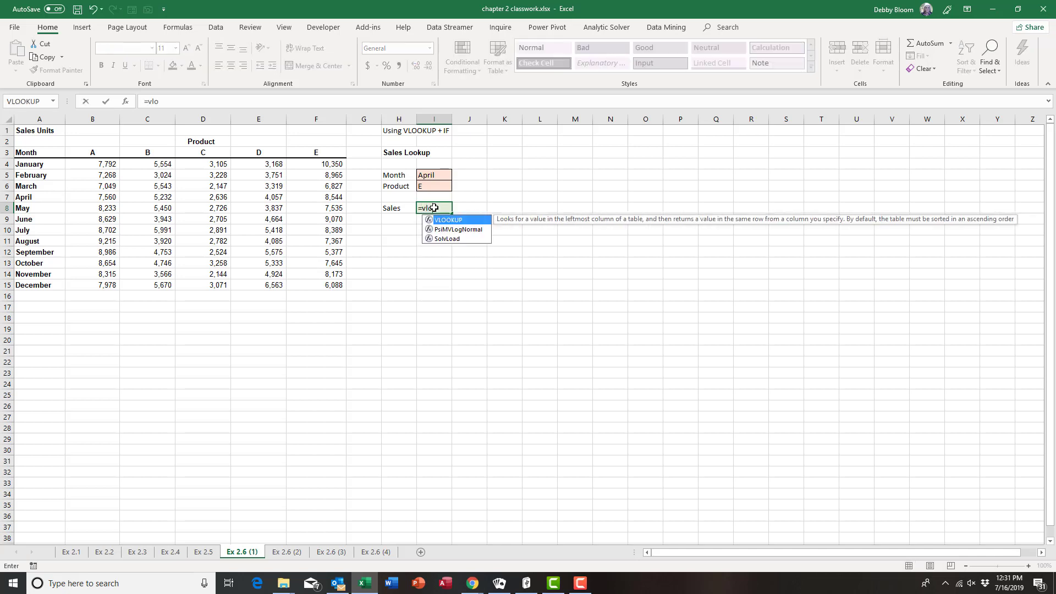
{"action": "type", "text": "okup"}
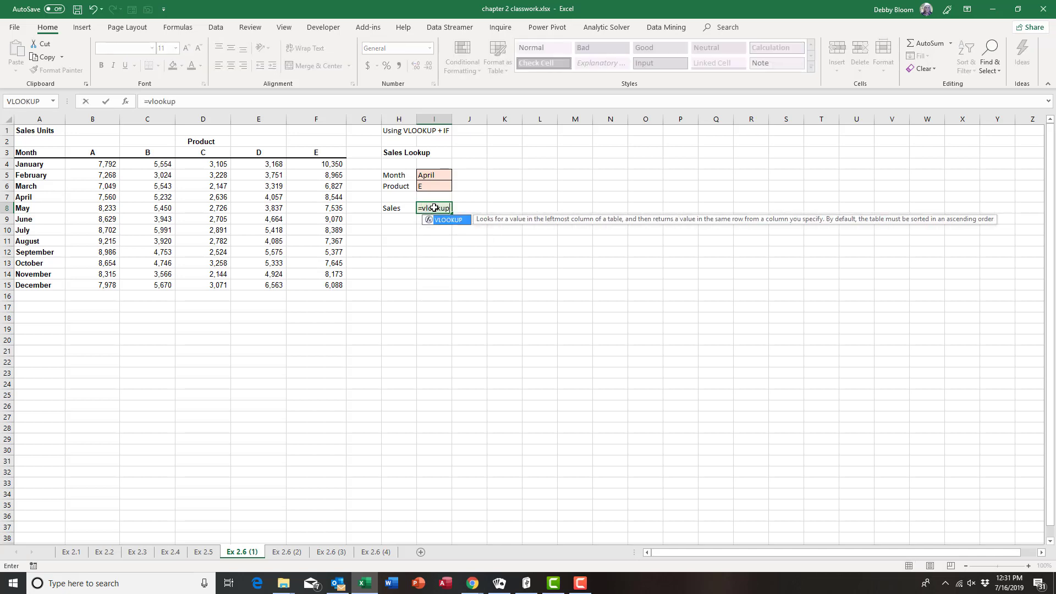
{"action": "type", "text": "("}
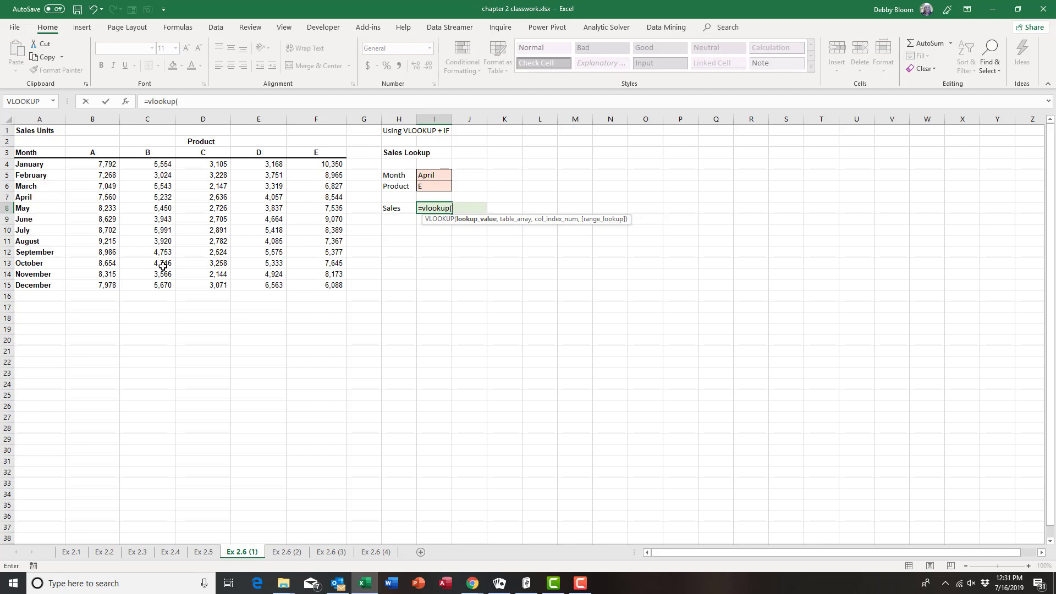
{"action": "left_click", "coordinate": [441, 175]}
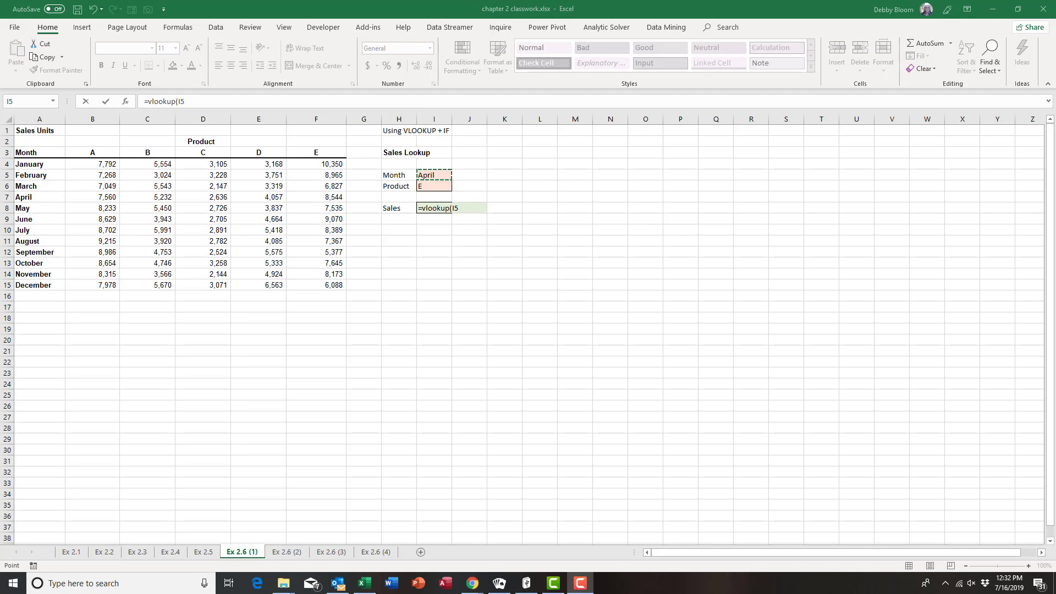
{"action": "left_click", "coordinate": [204, 99]}
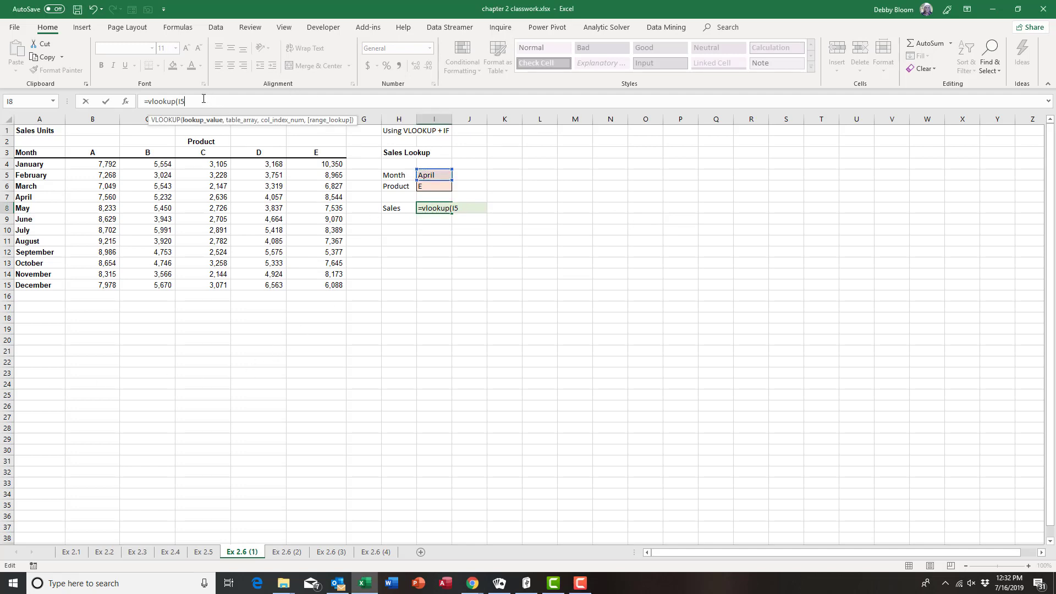
{"action": "type", "text": ","}
{"action": "left_click", "coordinate": [465, 209]}
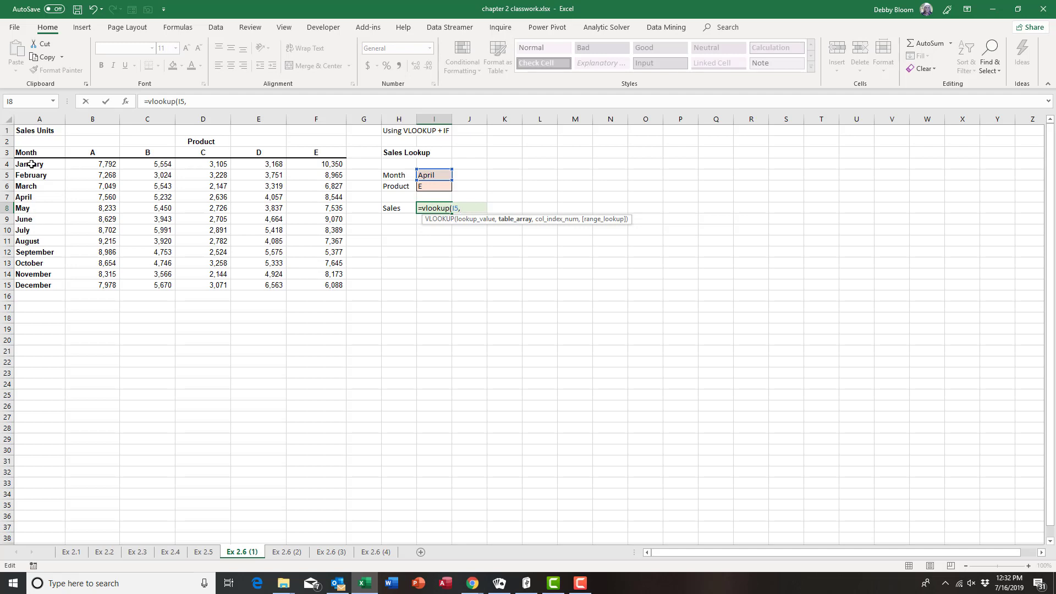
Add A4:F15 as the VLOOKUP table range and start an IF for the column index
{"action": "left_click_drag", "start_coordinate": [31, 164], "coordinate": [322, 284]}
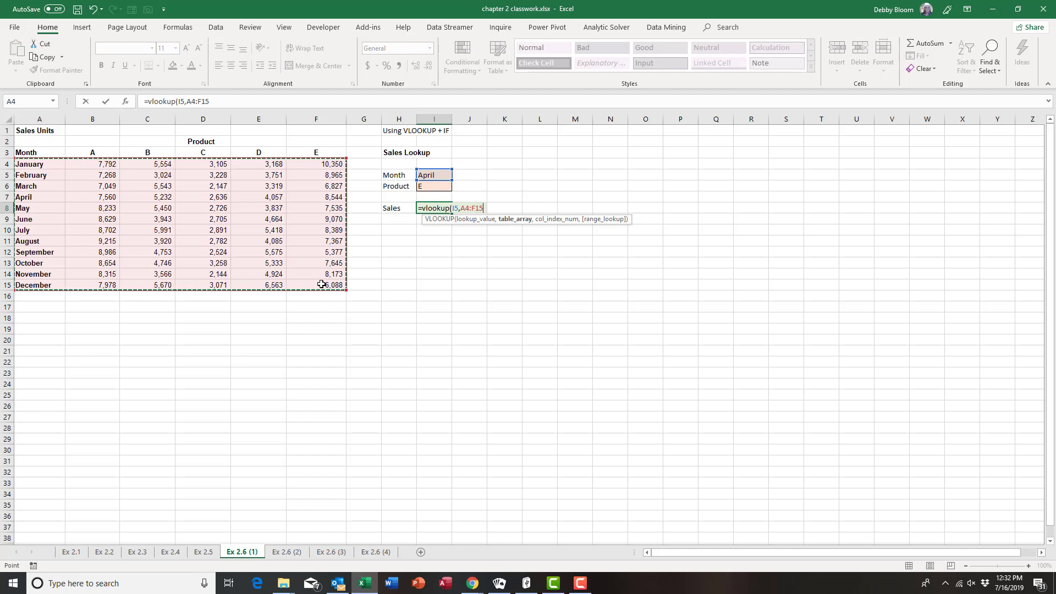
{"action": "type", "text": ","}
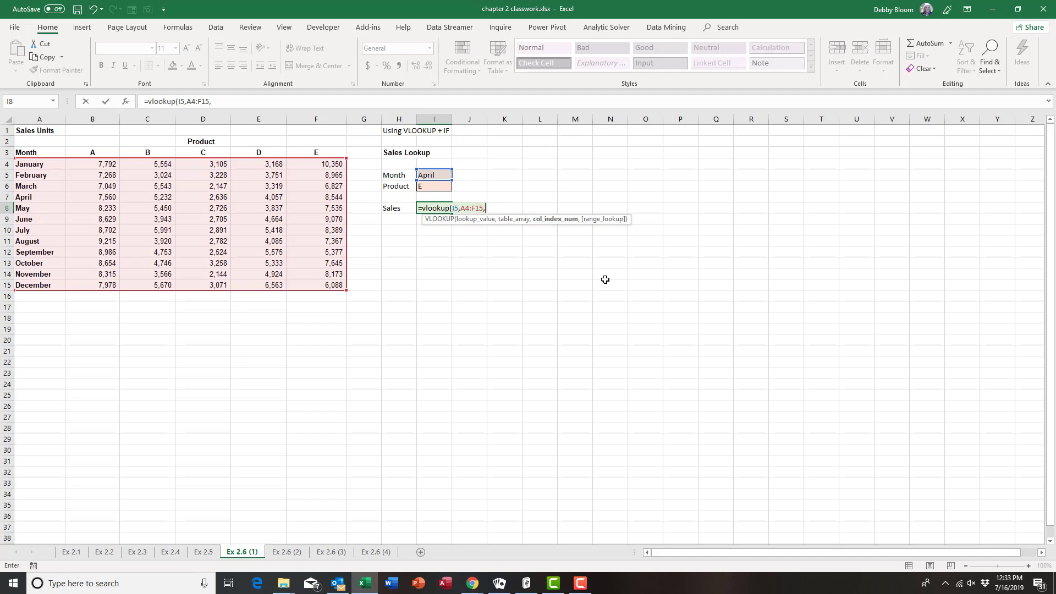
{"action": "type", "text": "if"}
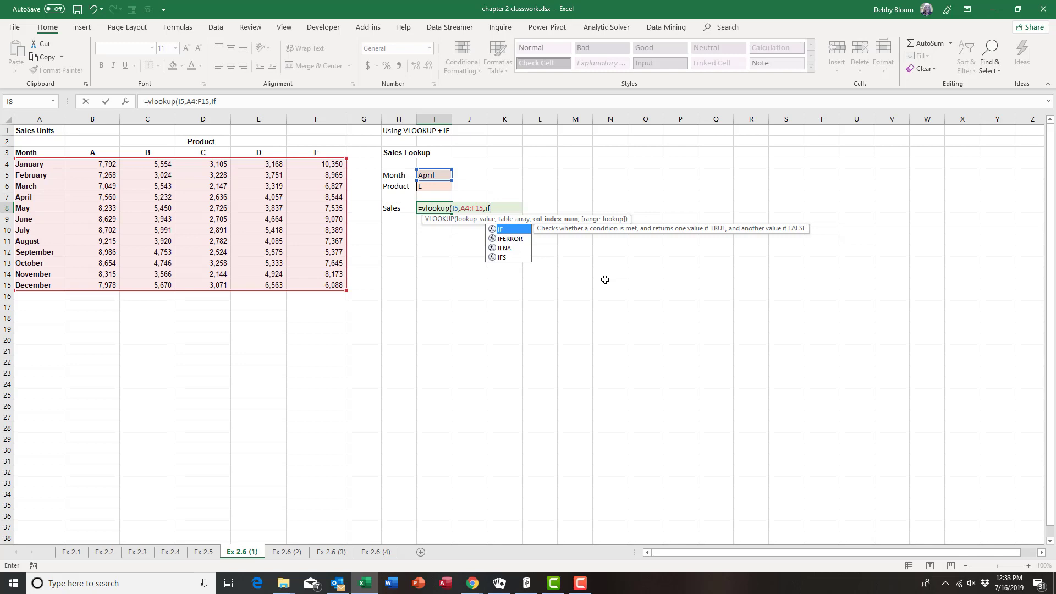
{"action": "type", "text": "("}
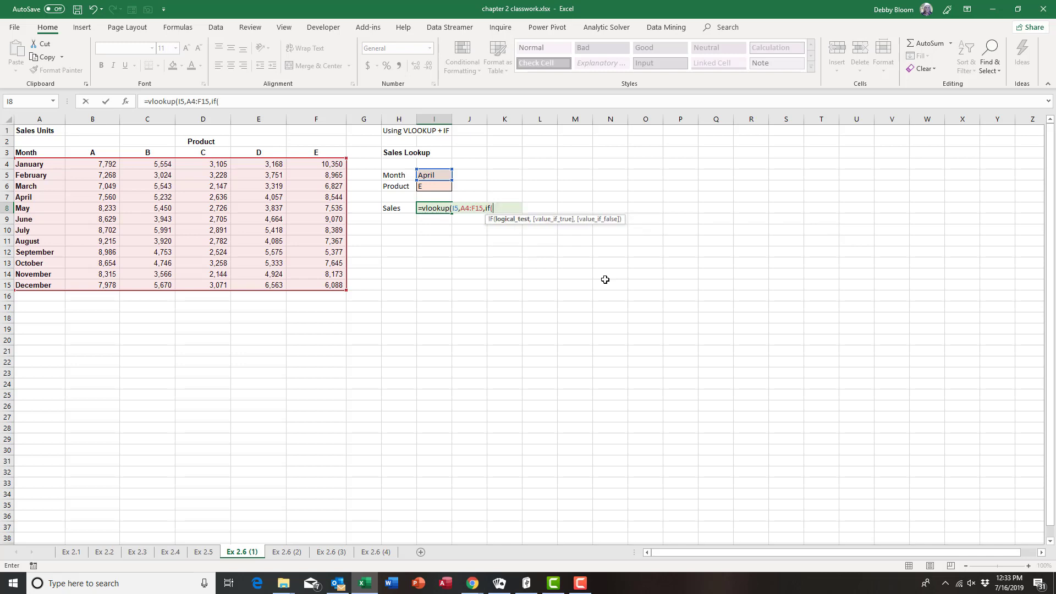
Nest IF tests on I6 mapping "A" to 2, "B" to 3 and "C" to 4
{"action": "left_click", "coordinate": [438, 188]}
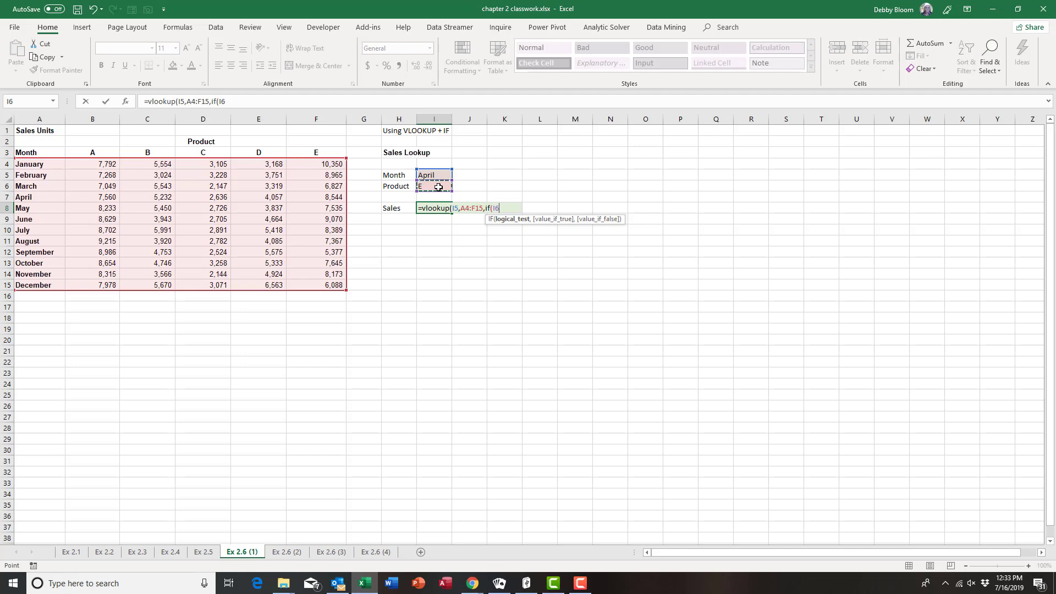
{"action": "type", "text": "=\"A\",2"}
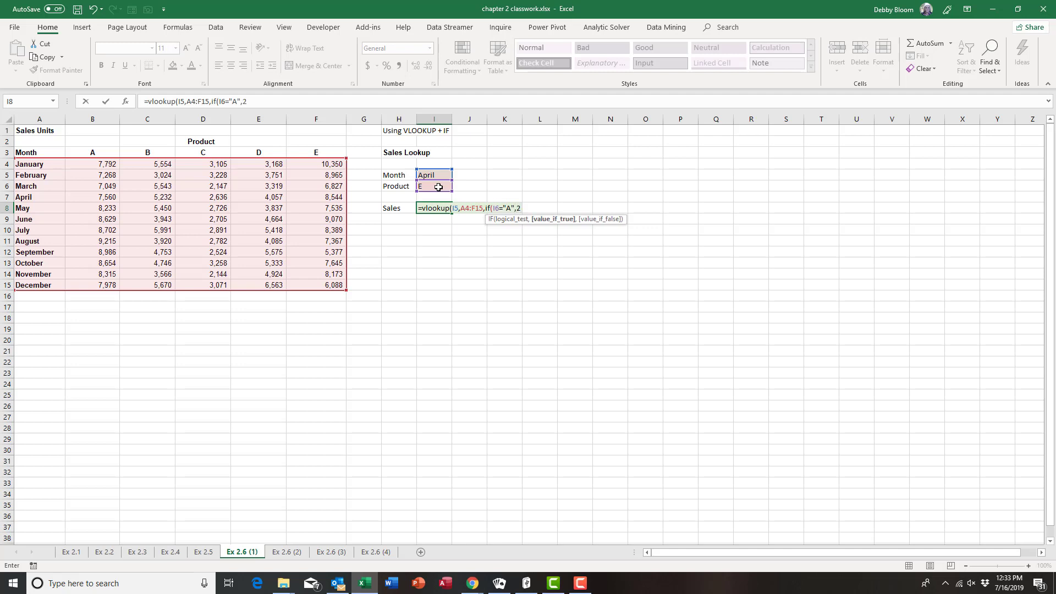
{"action": "type", "text": ","}
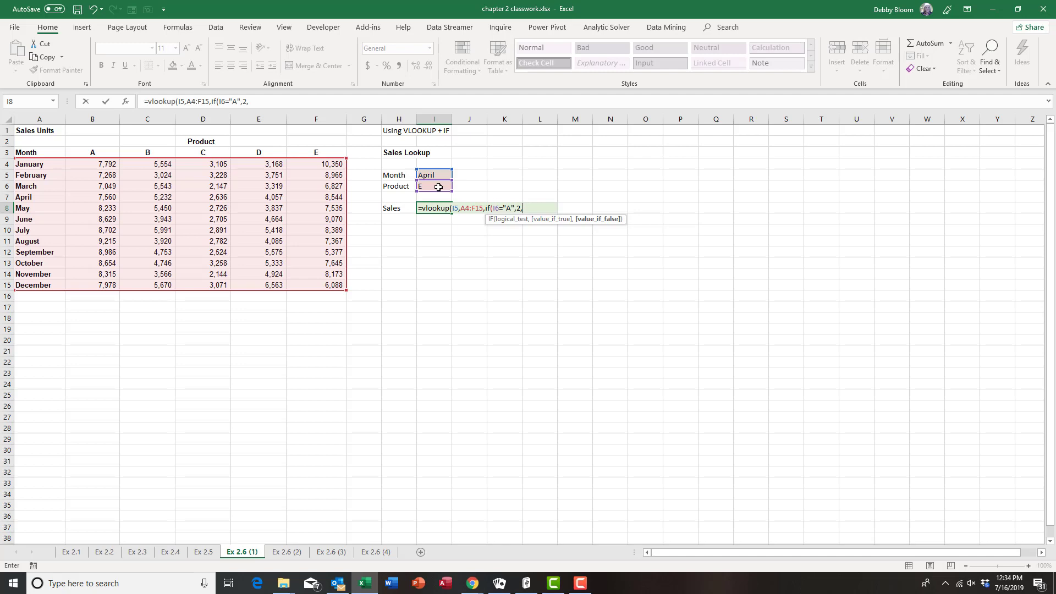
{"action": "type", "text": "if"}
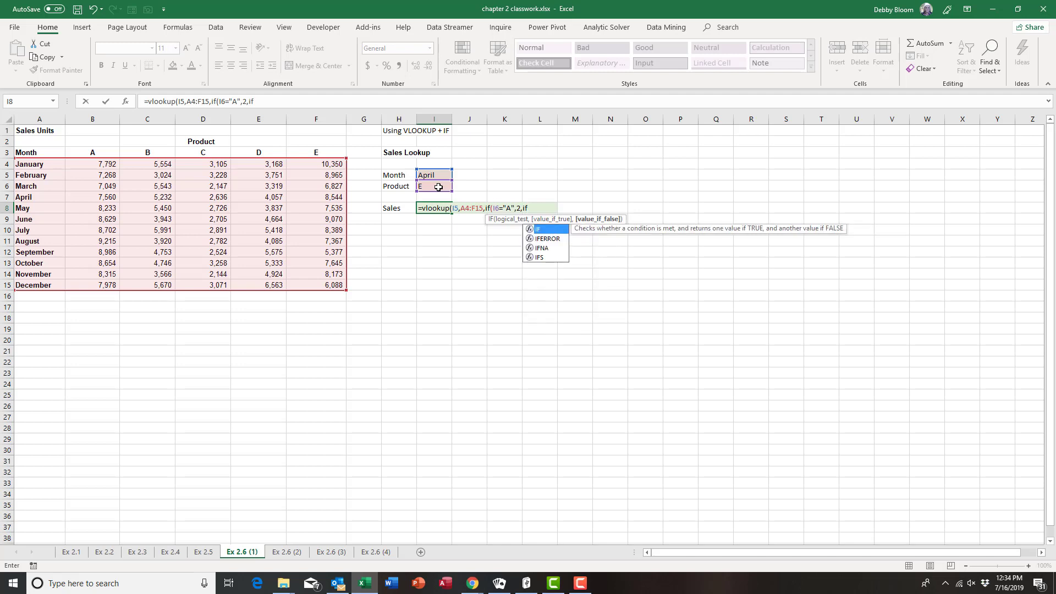
{"action": "type", "text": "("}
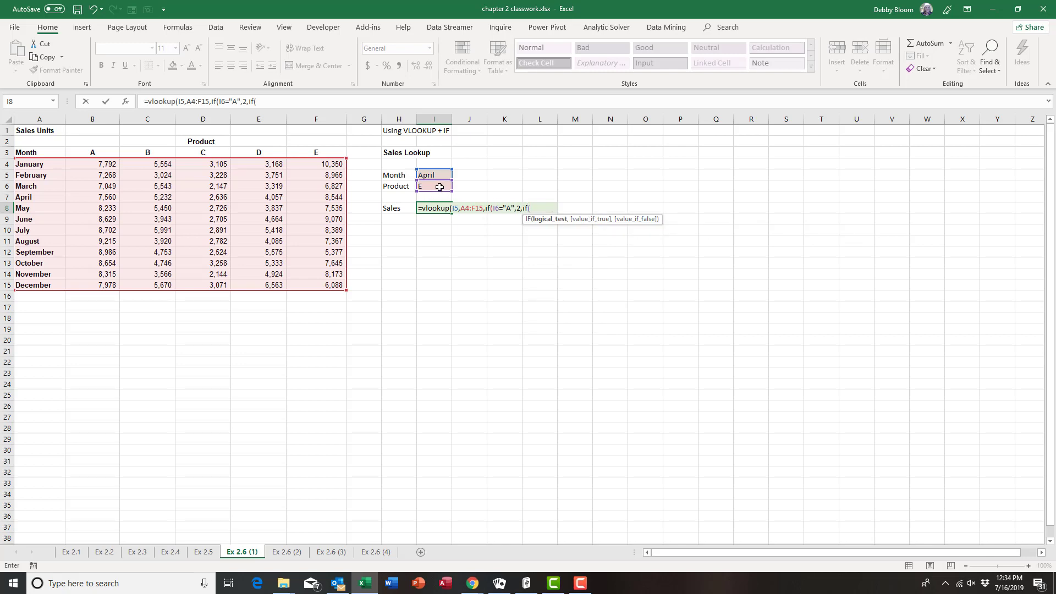
{"action": "left_click", "coordinate": [439, 187]}
{"action": "type", "text": "=\"B\","}
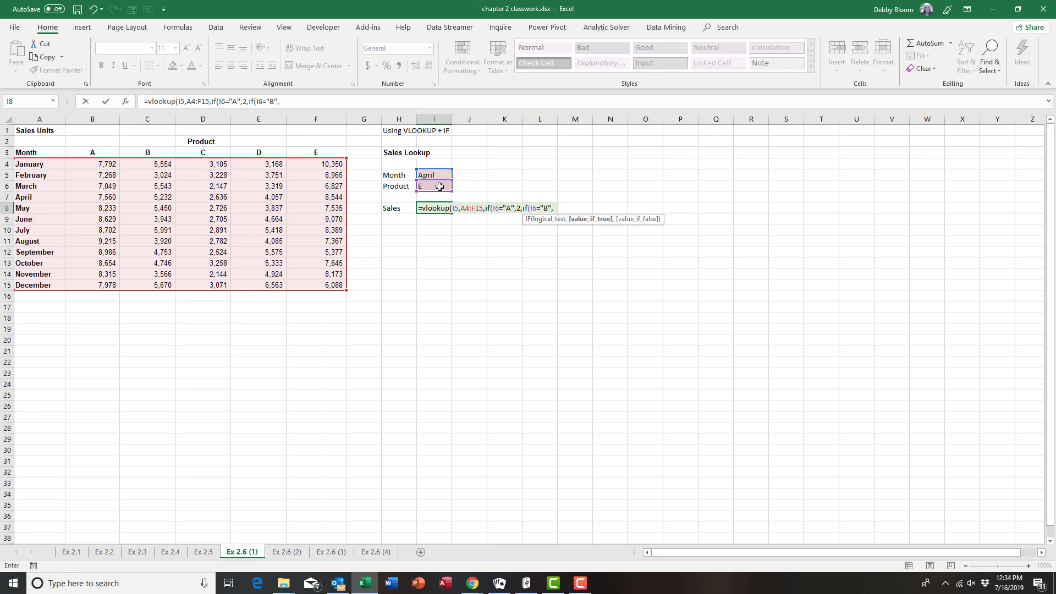
{"action": "type", "text": "3,"}
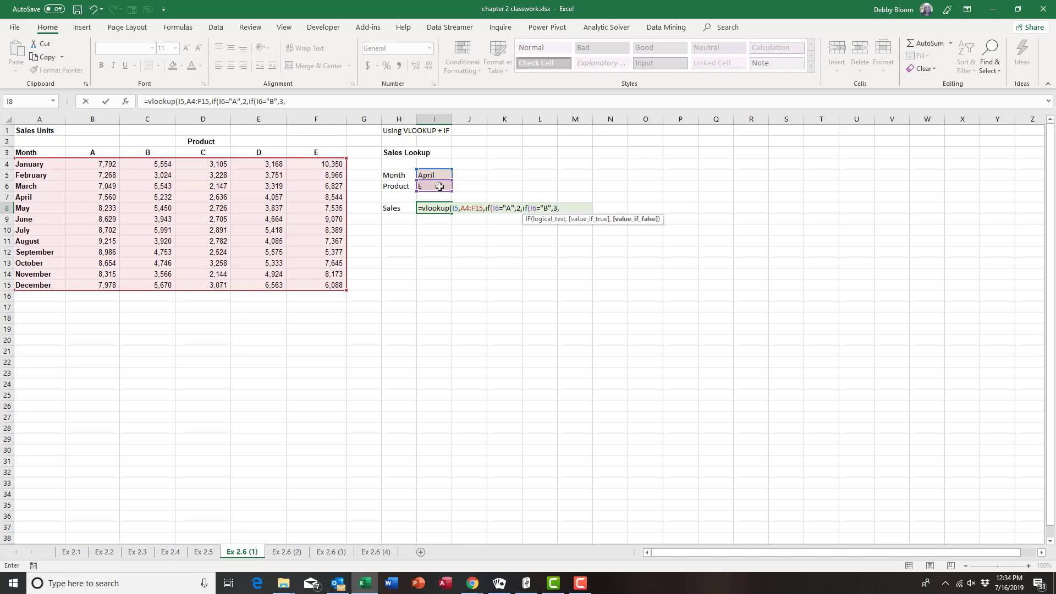
{"action": "type", "text": "if"}
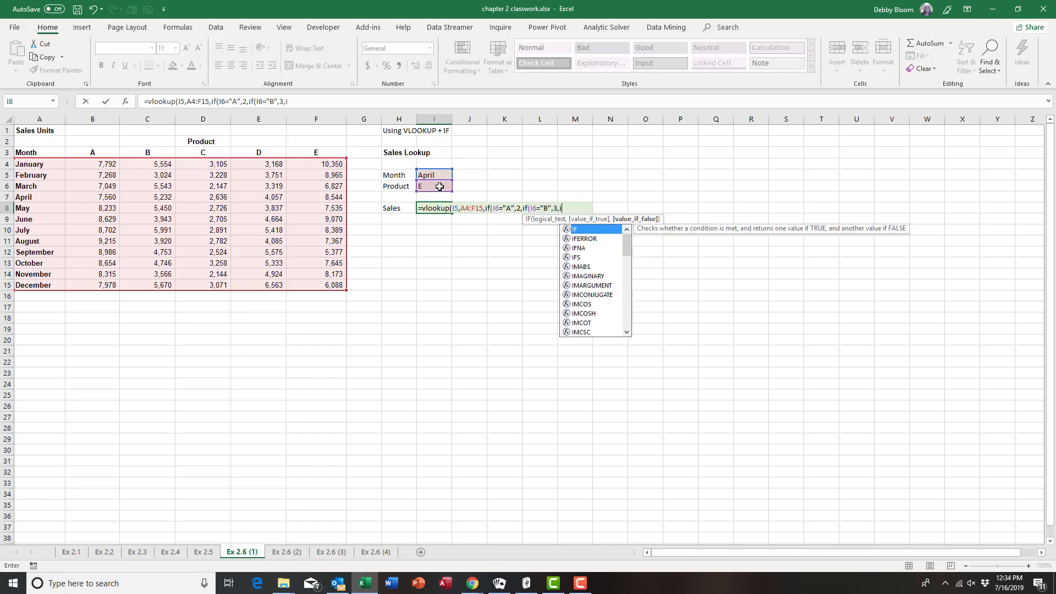
{"action": "type", "text": "("}
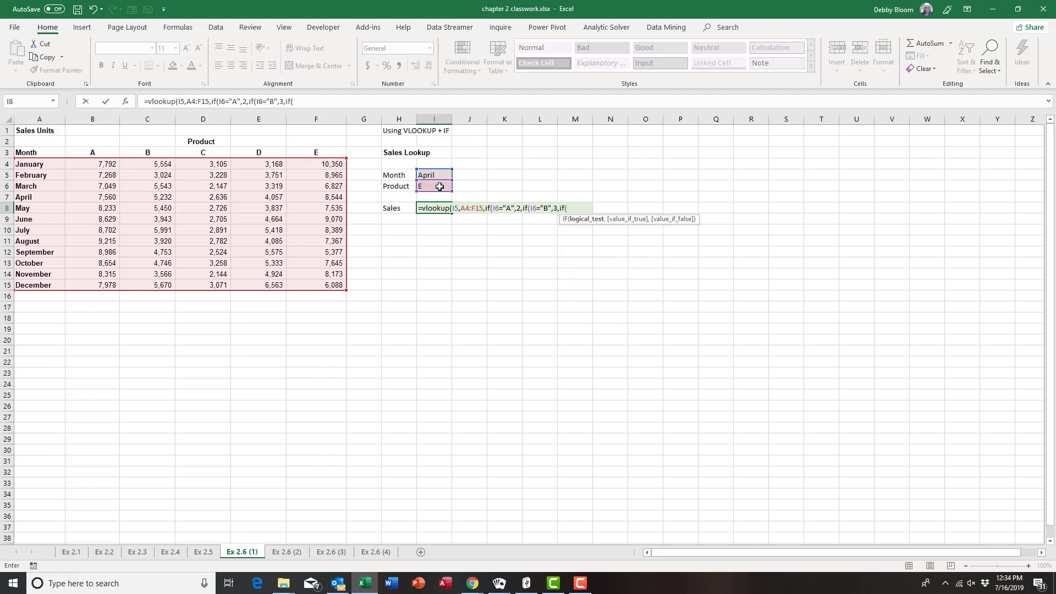
{"action": "left_click", "coordinate": [439, 187]}
{"action": "type", "text": "=\"C\","}
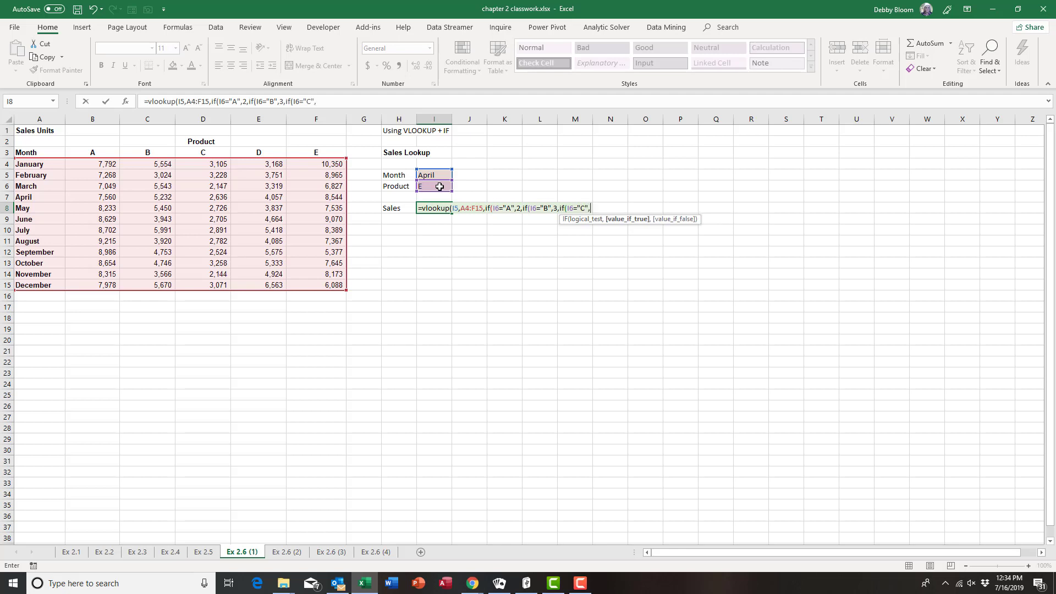
{"action": "type", "text": "4,"}
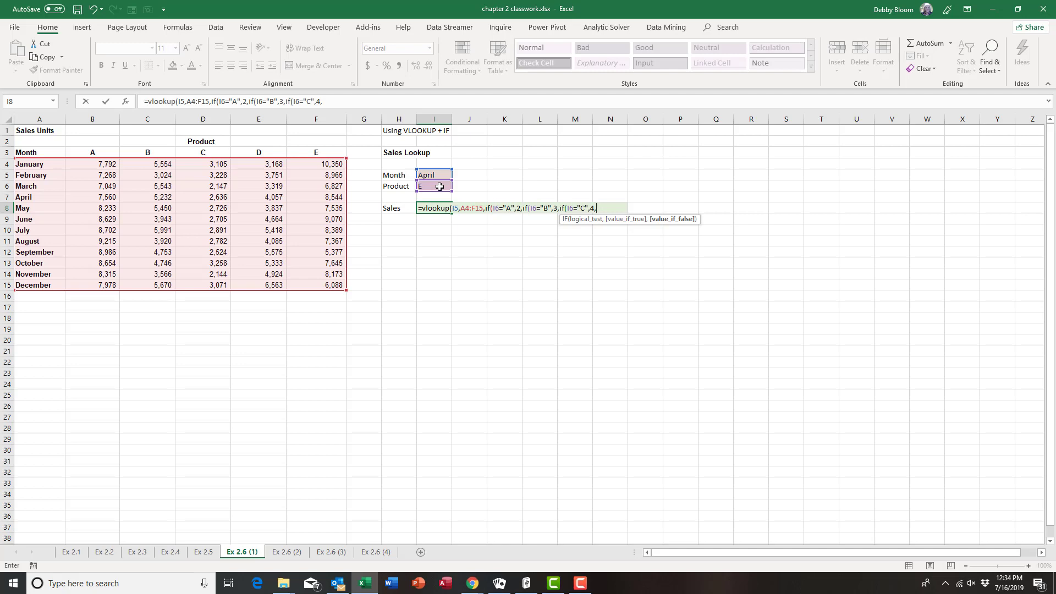
{"action": "type", "text": "if("}
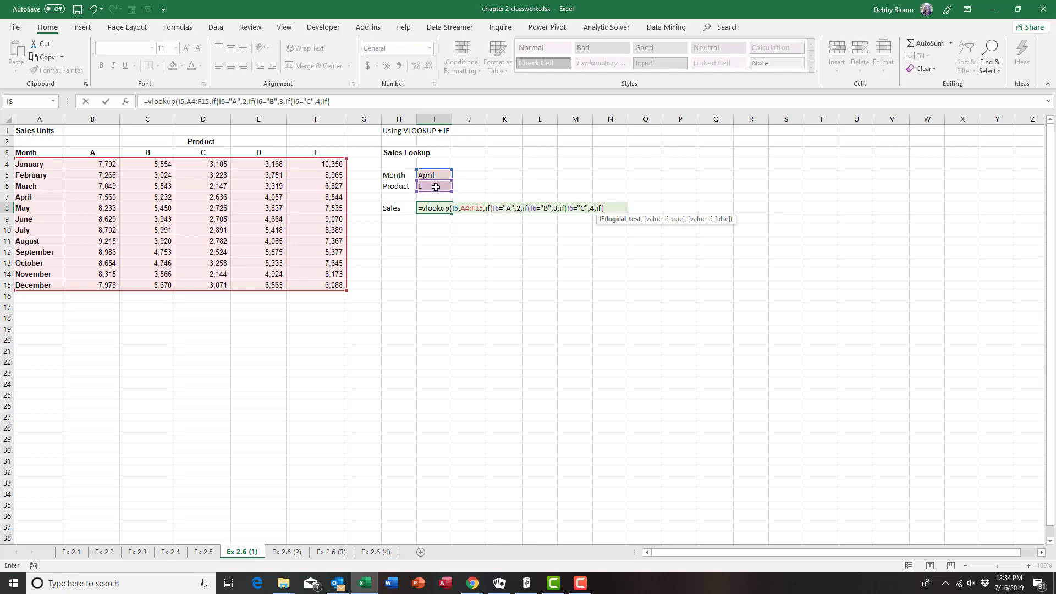
Add "D"→5 and "E"→6 tests, close the IFs with FALSE, and commit, returning 8544
{"action": "left_click", "coordinate": [436, 188]}
{"action": "type", "text": "=\"D\","}
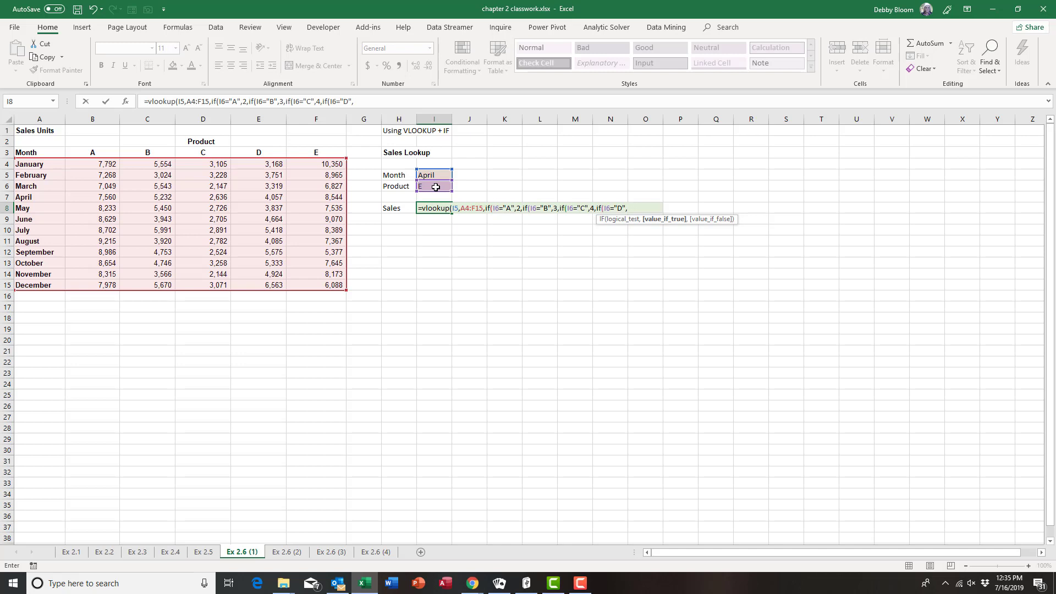
{"action": "type", "text": "5,if"}
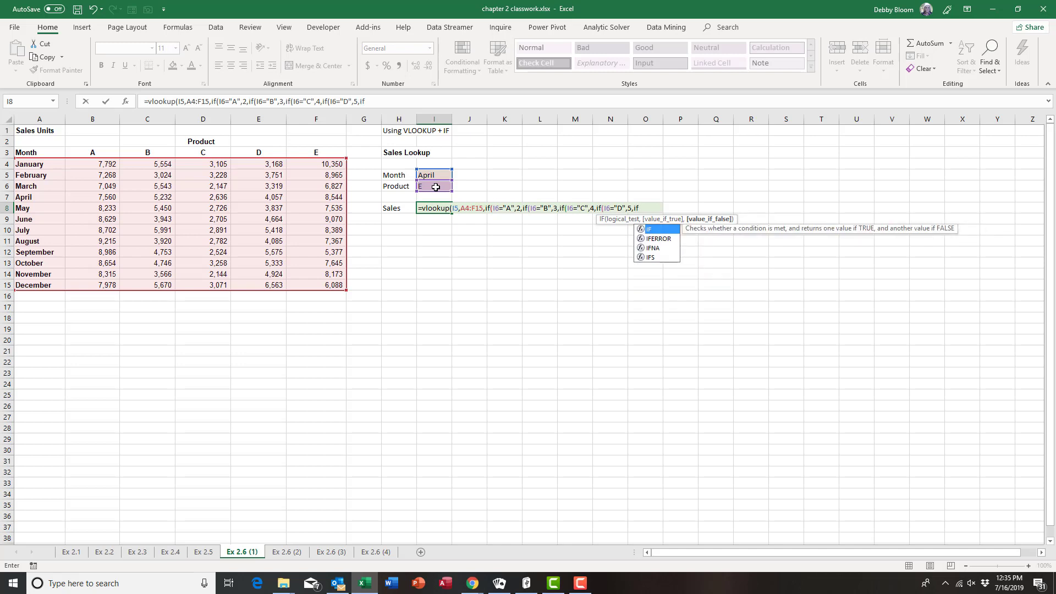
{"action": "type", "text": "("}
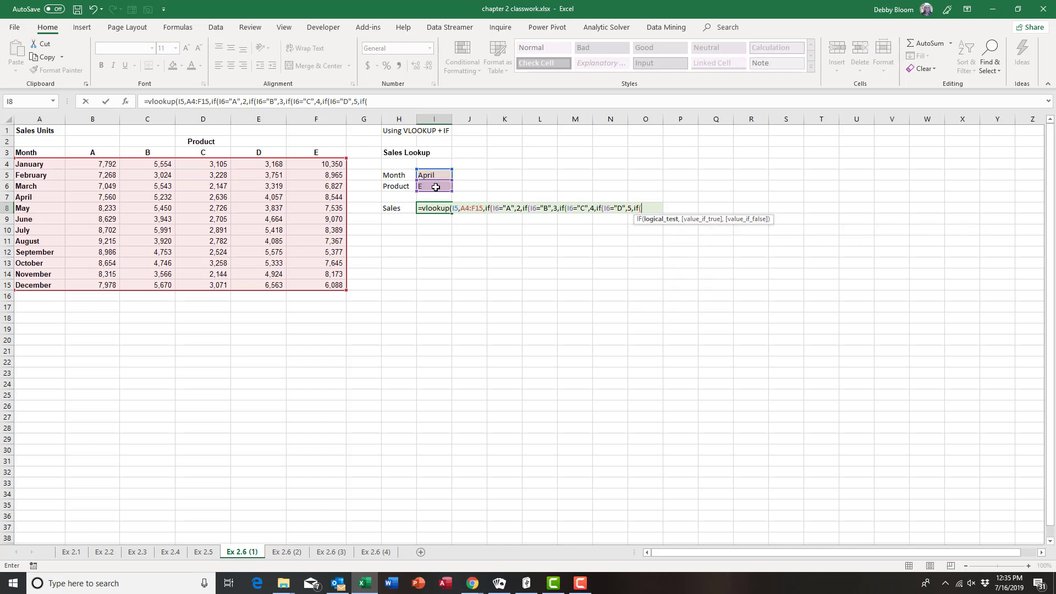
{"action": "left_click", "coordinate": [435, 187]}
{"action": "type", "text": "=\"E\","}
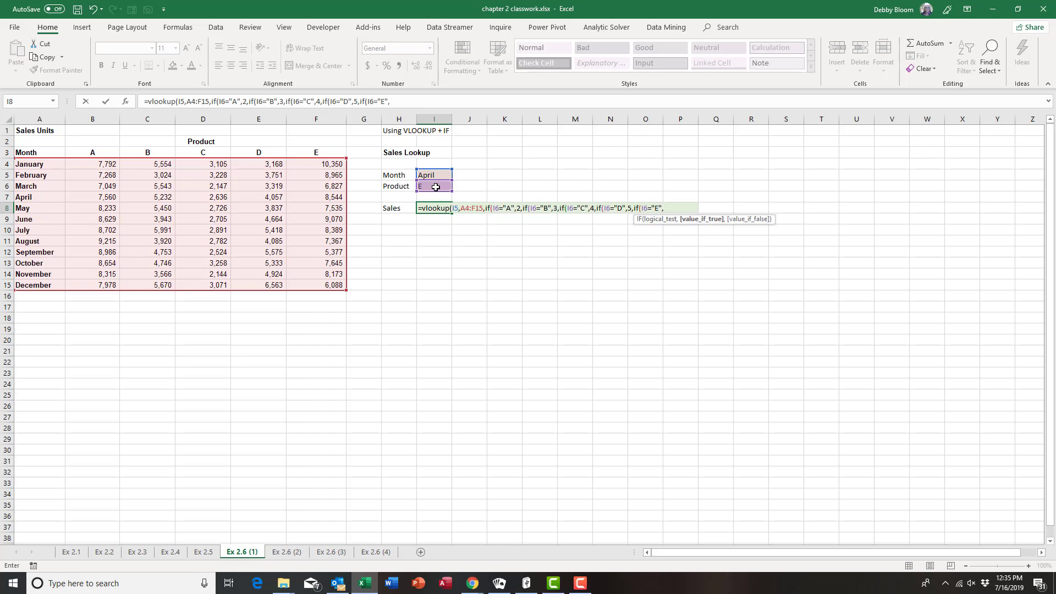
{"action": "type", "text": "6"}
{"action": "type", "text": ")"}
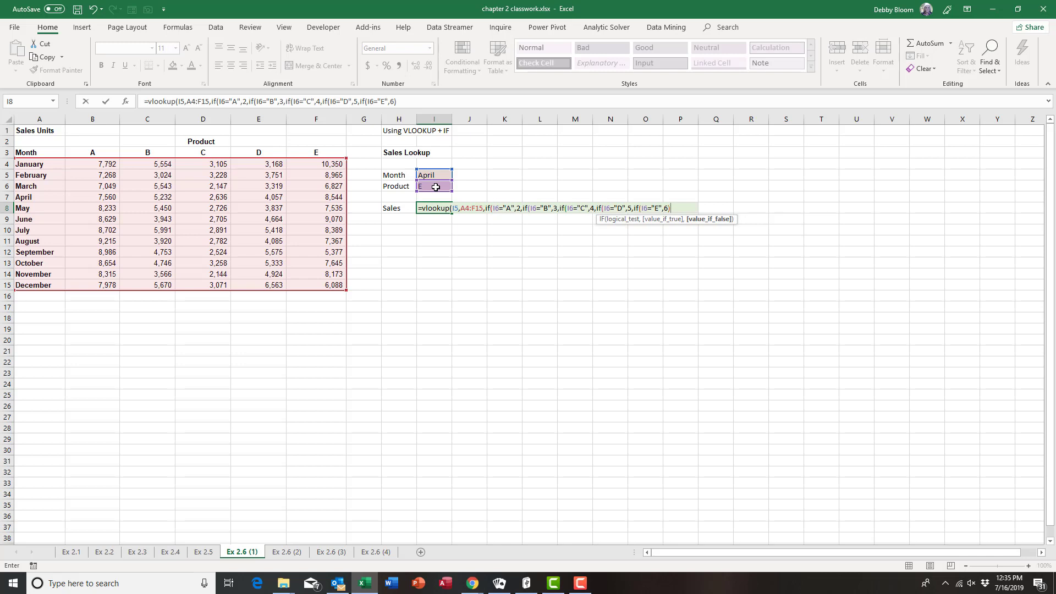
{"action": "type", "text": ")"}
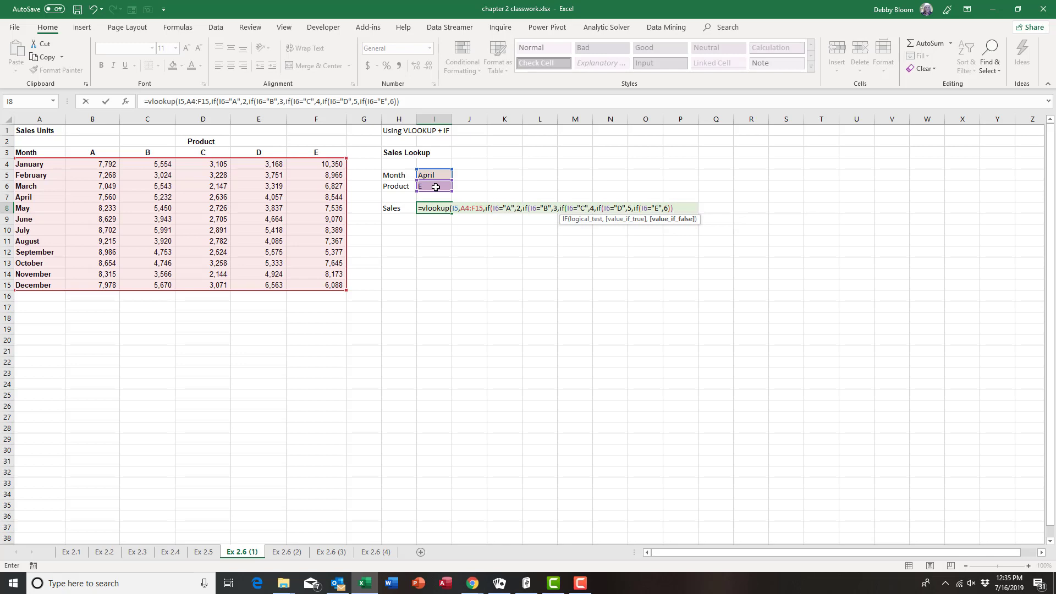
{"action": "type", "text": ")"}
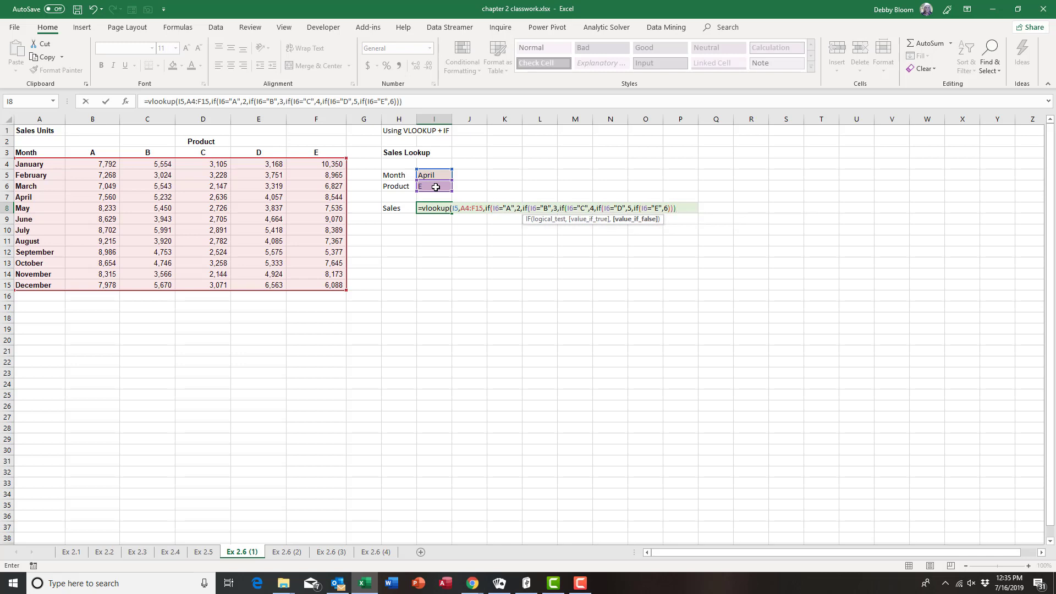
{"action": "type", "text": ")"}
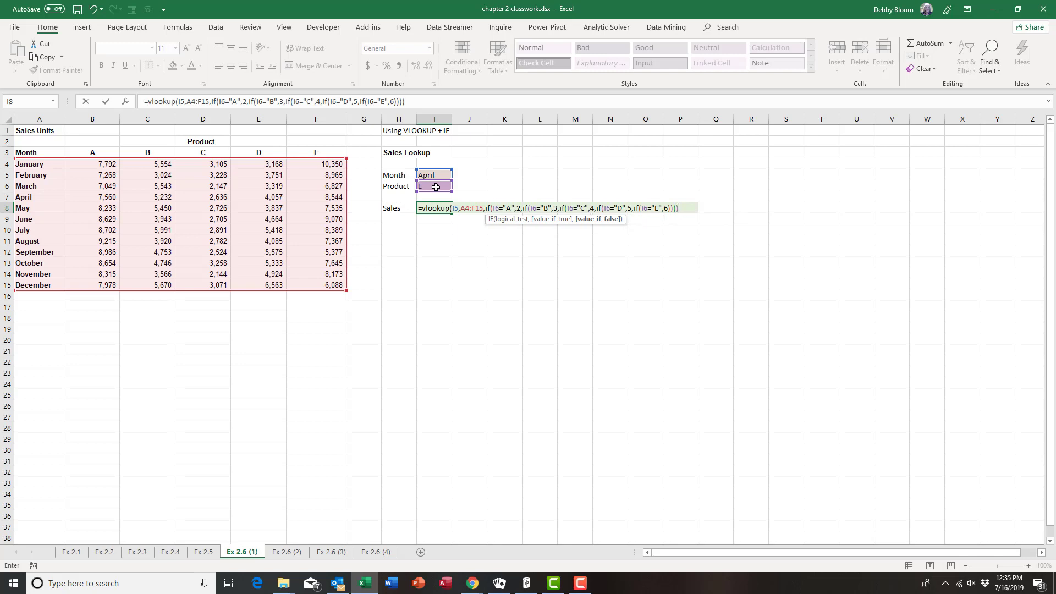
{"action": "type", "text": ")"}
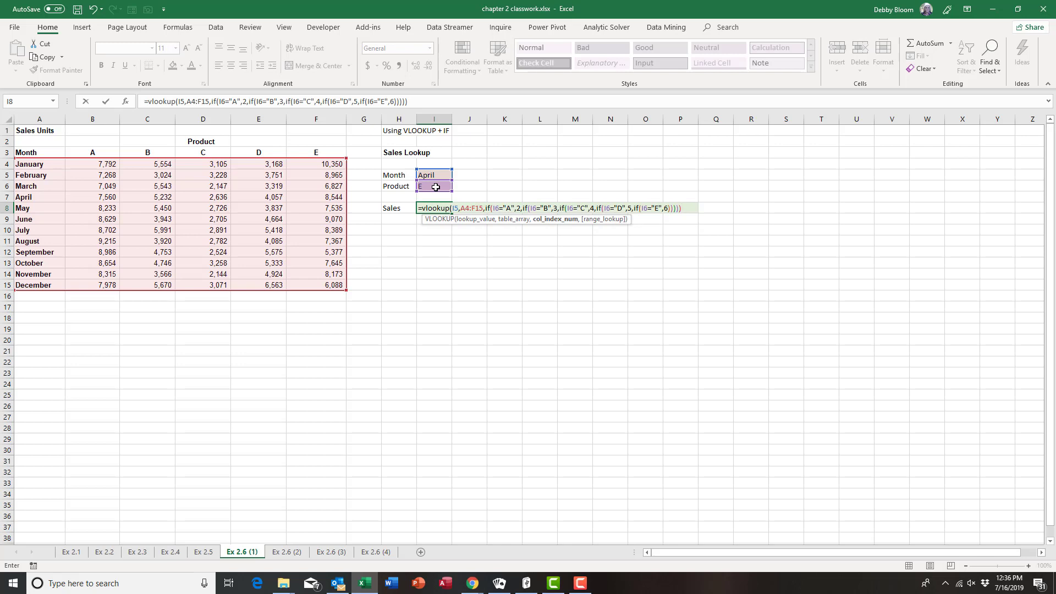
{"action": "type", "text": ","}
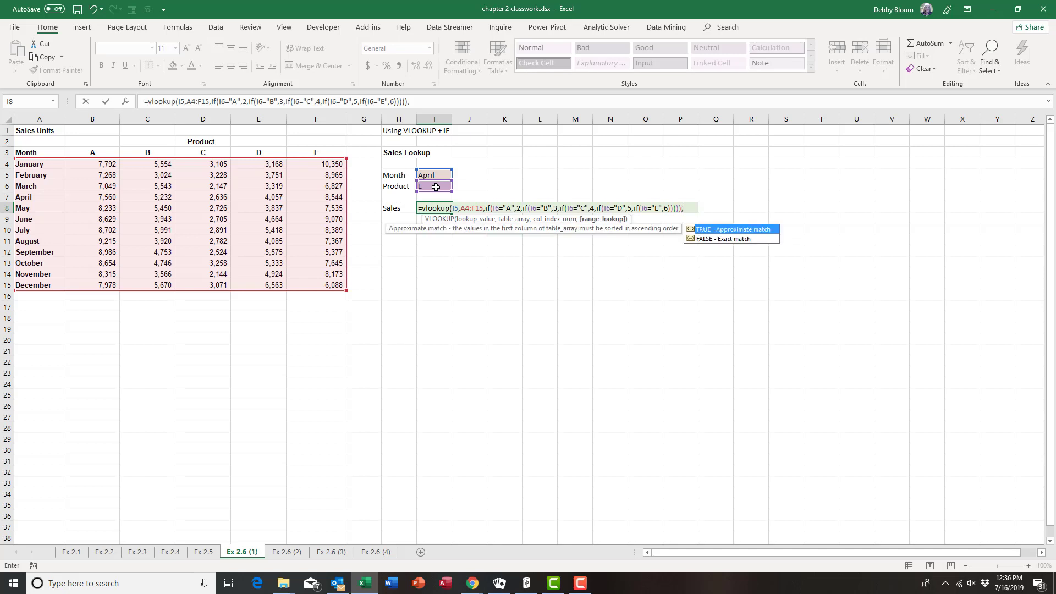
{"action": "type", "text": "false)"}
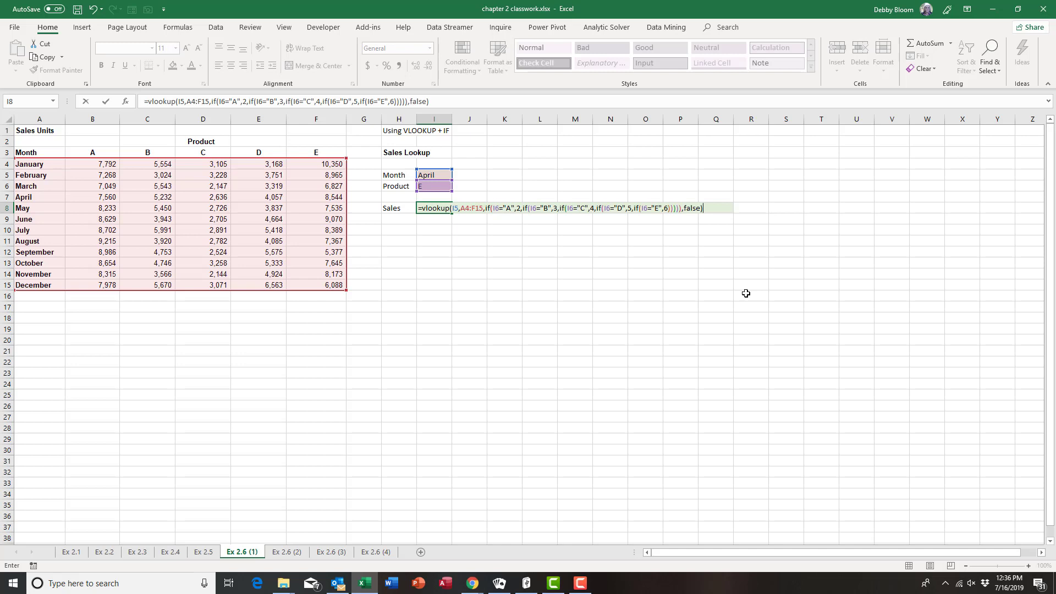
{"action": "key", "text": "Return"}
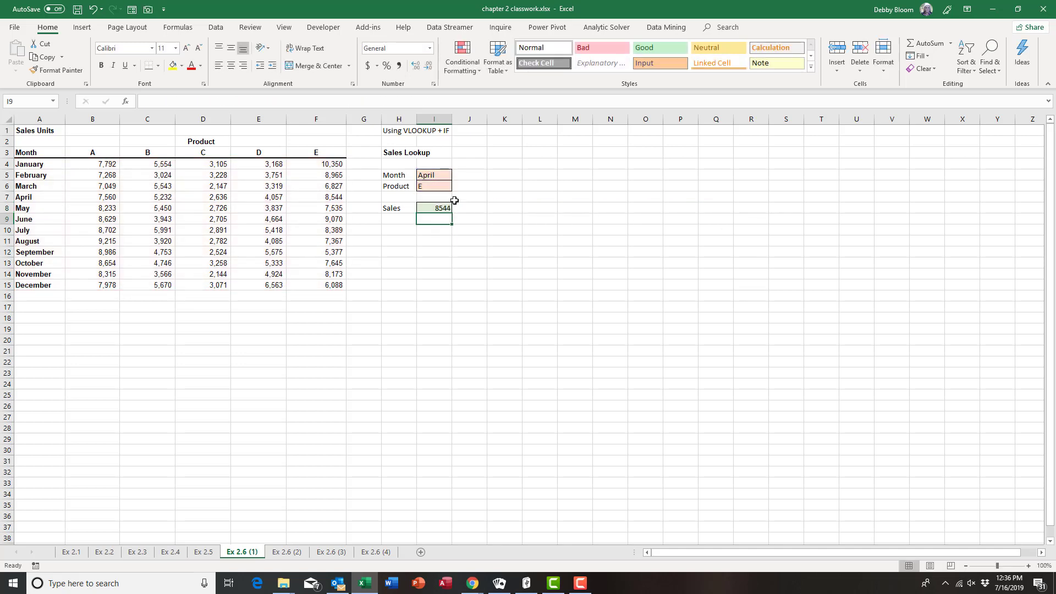
{"action": "left_click", "coordinate": [443, 186]}
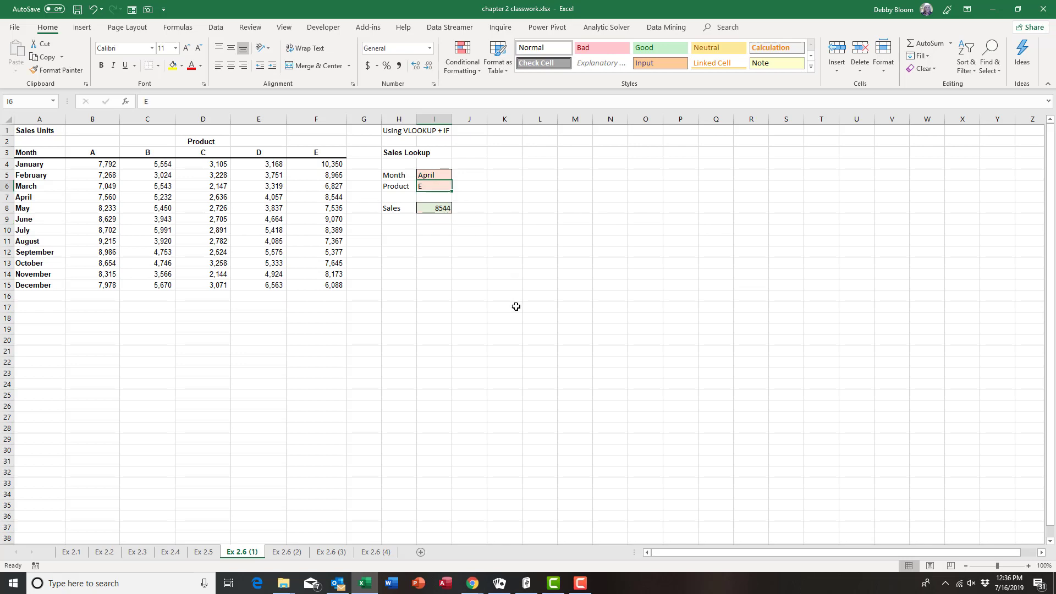
{"action": "type", "text": "C"}
{"action": "key", "text": "Return"}
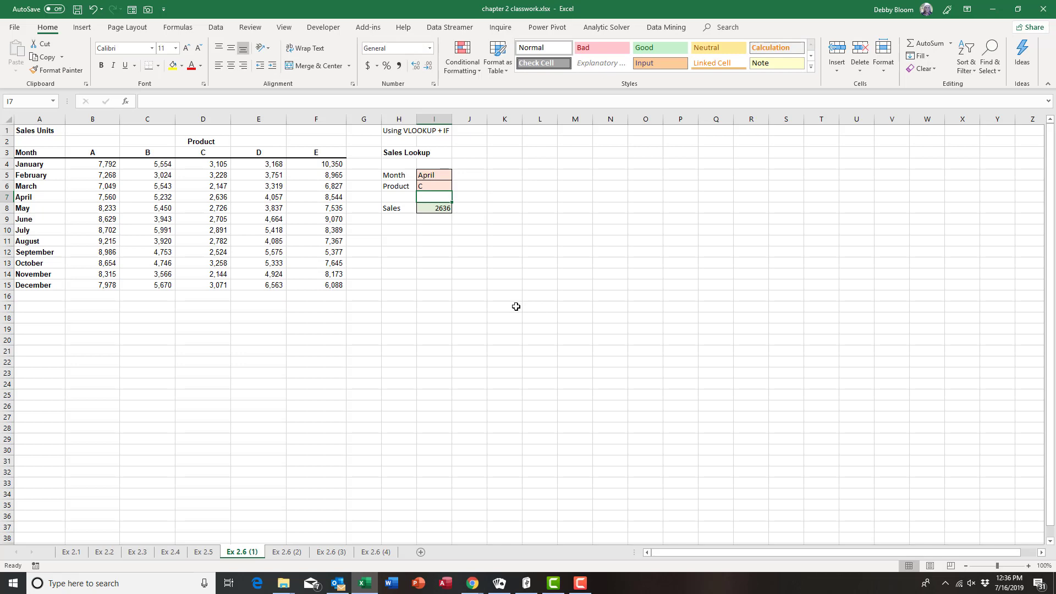
{"action": "left_click", "coordinate": [217, 197]}
{"action": "left_click", "coordinate": [442, 174]}
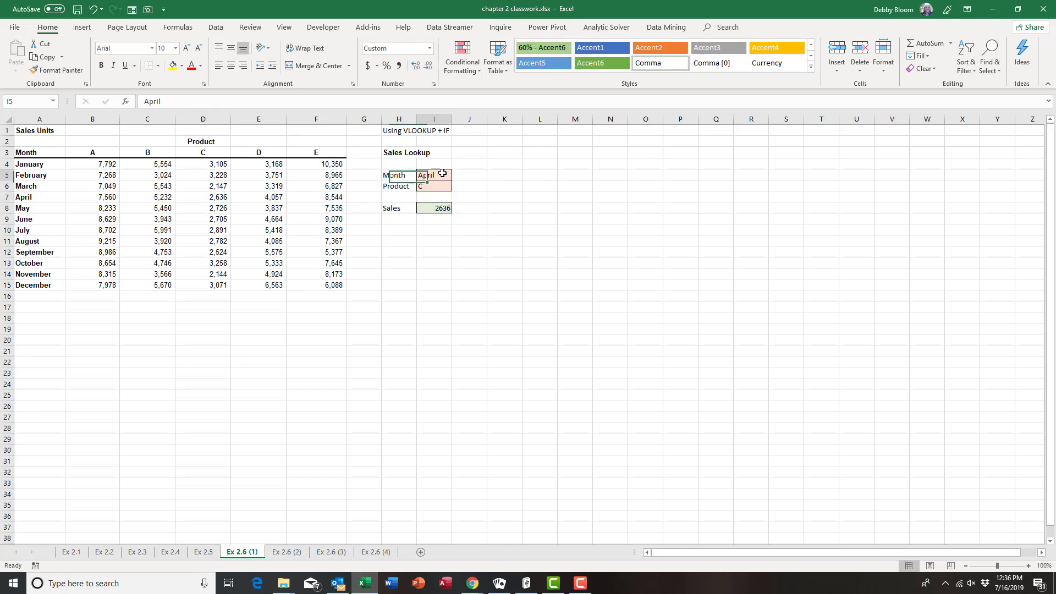
{"action": "type", "text": "June"}
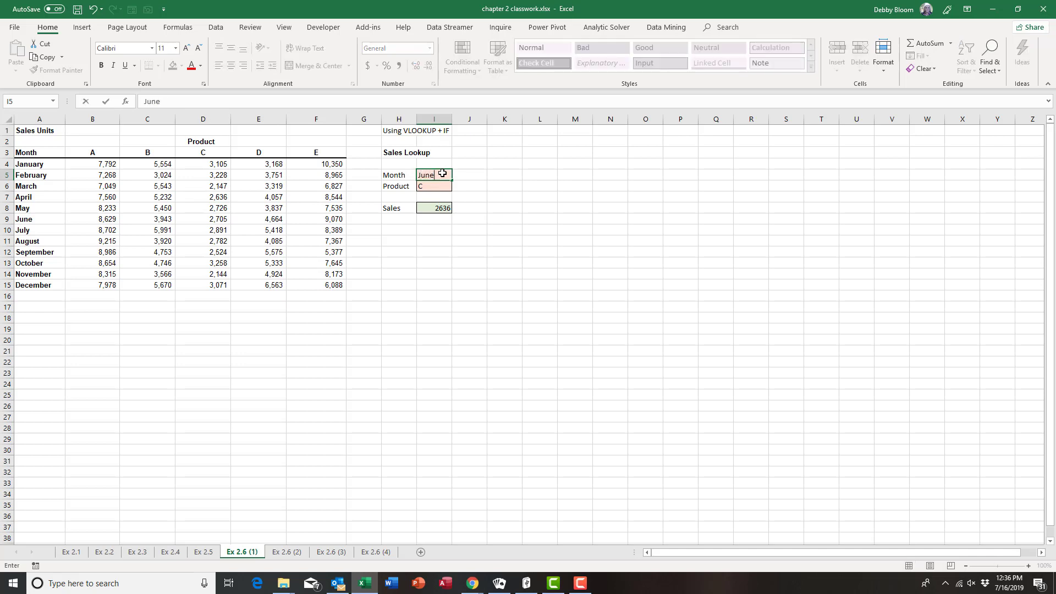
{"action": "key", "text": "Return"}
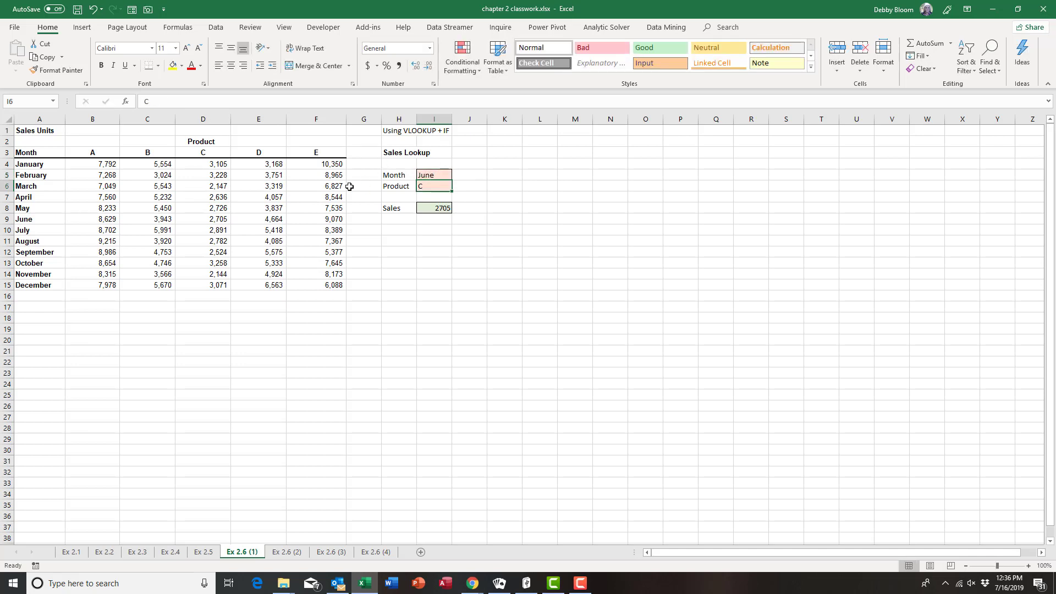
{"action": "left_click", "coordinate": [219, 219]}
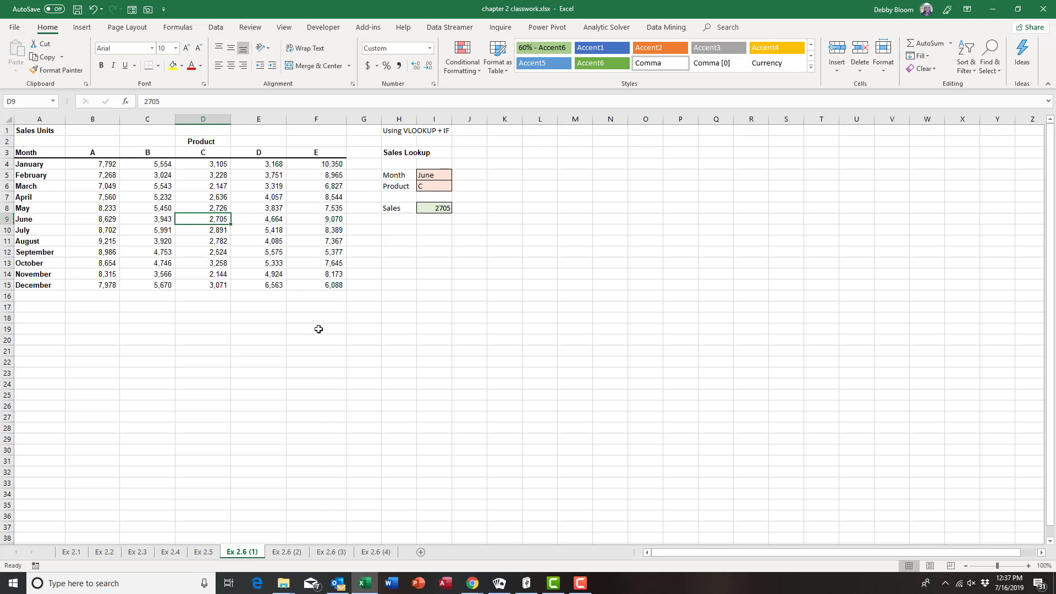
{"action": "left_click", "coordinate": [442, 176]}
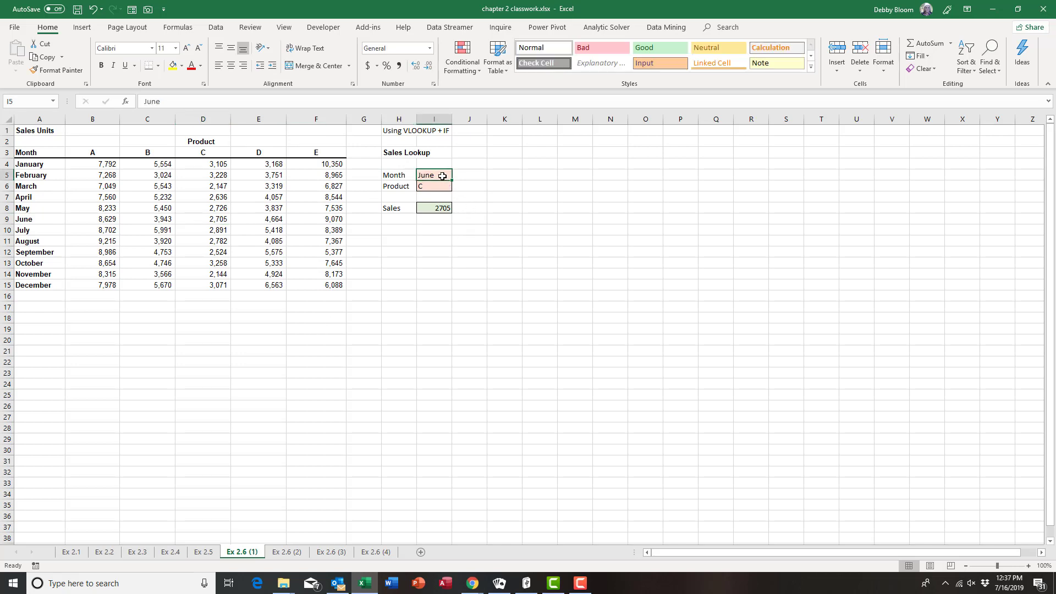
{"action": "type", "text": "April"}
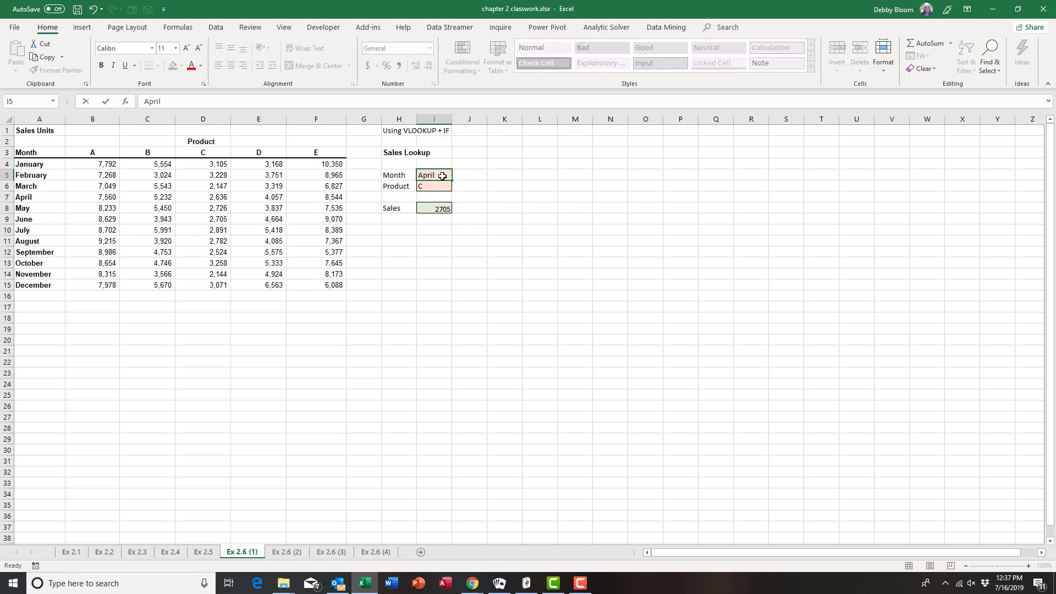
{"action": "key", "text": "Return"}
{"action": "type", "text": "E"}
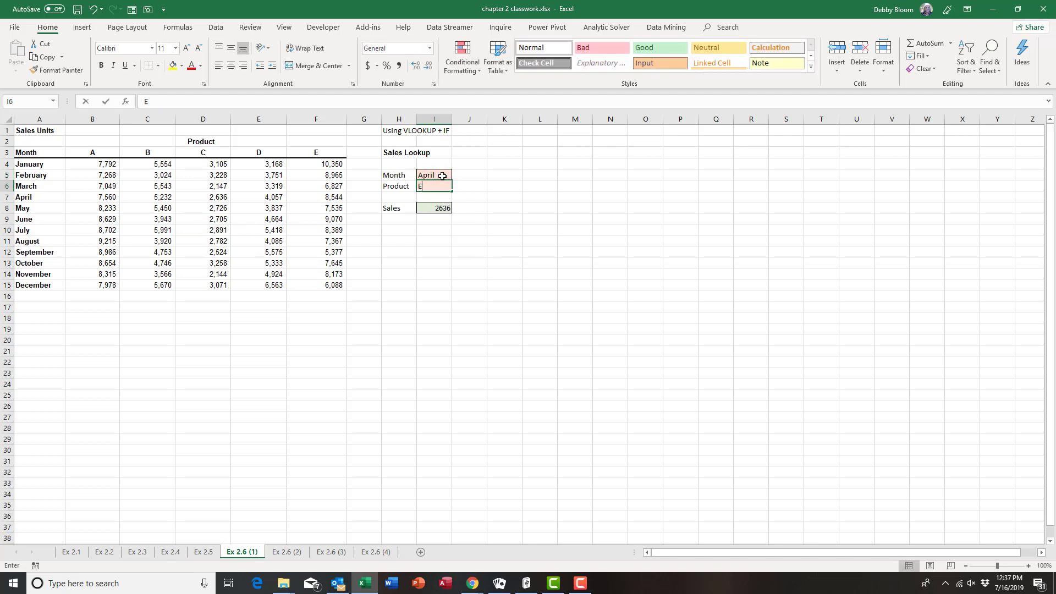
{"action": "key", "text": "Return"}
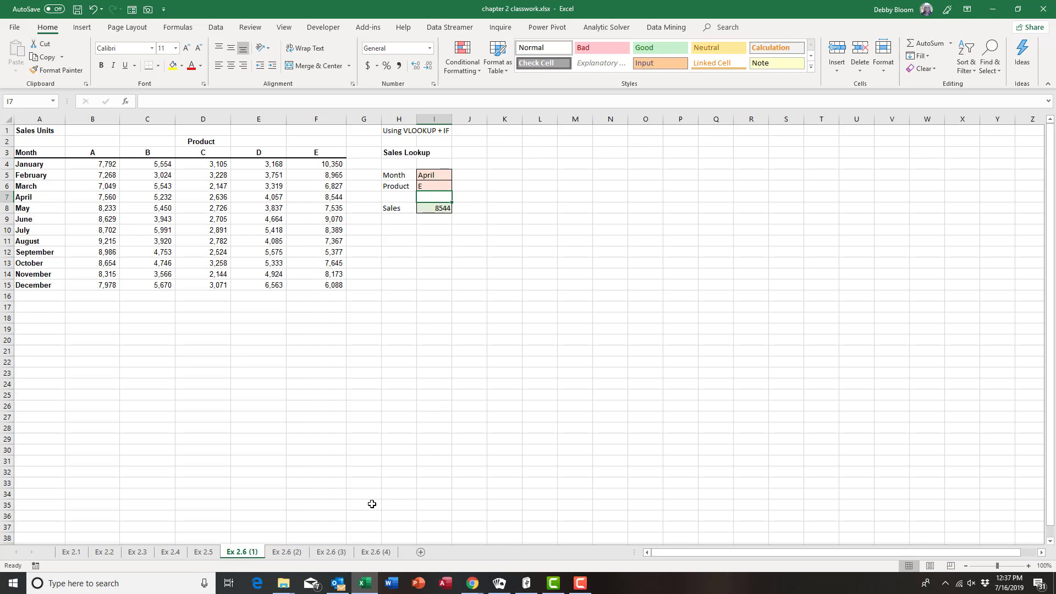
On sheet Ex 2.6 (2), enter =vlookup(I5, in cell I8
{"action": "left_click", "coordinate": [291, 556]}
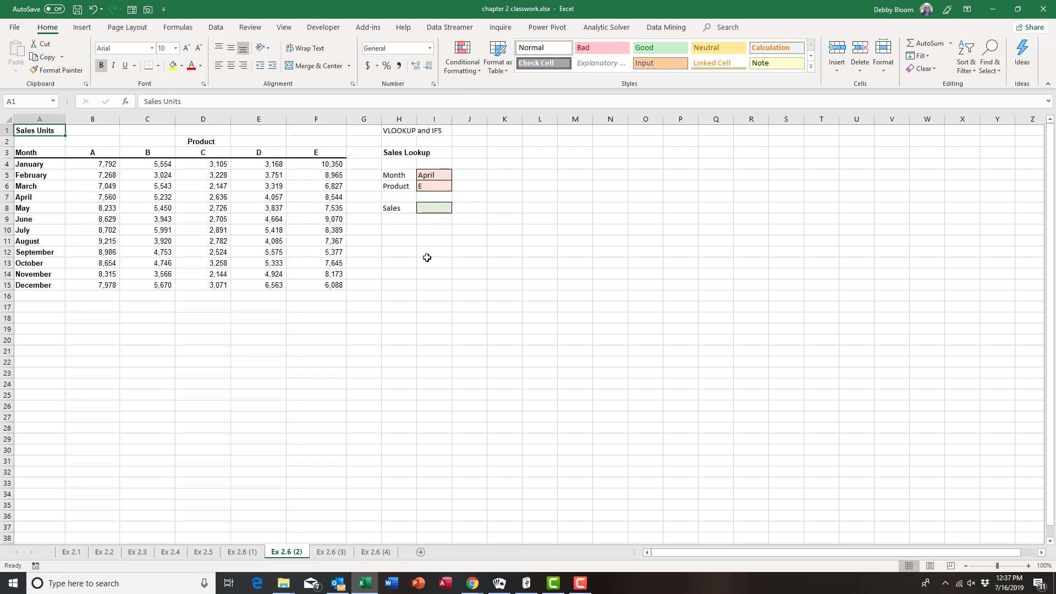
{"action": "left_click", "coordinate": [437, 210]}
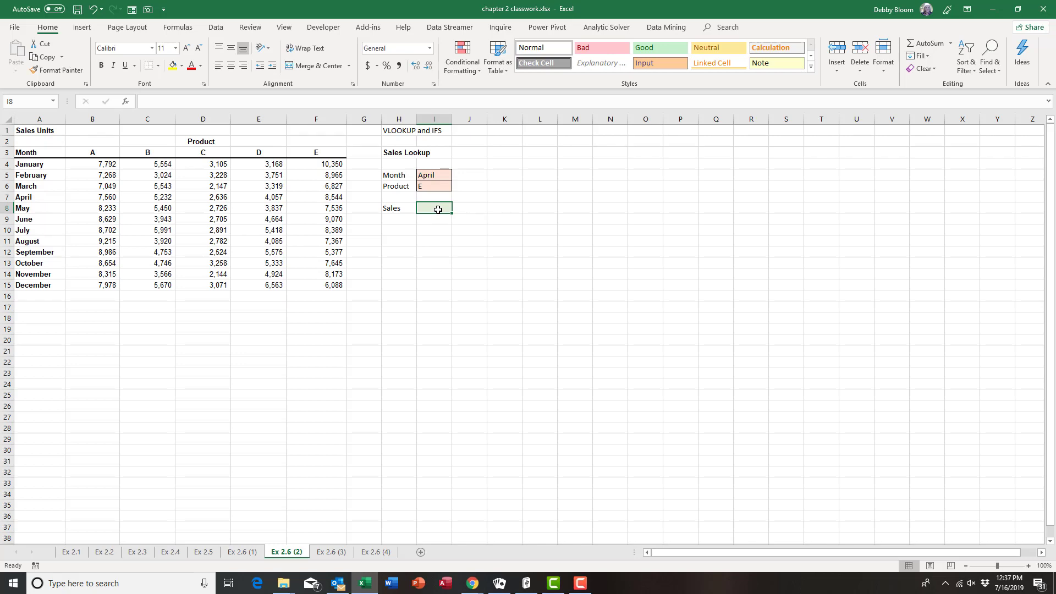
{"action": "type", "text": "=v"}
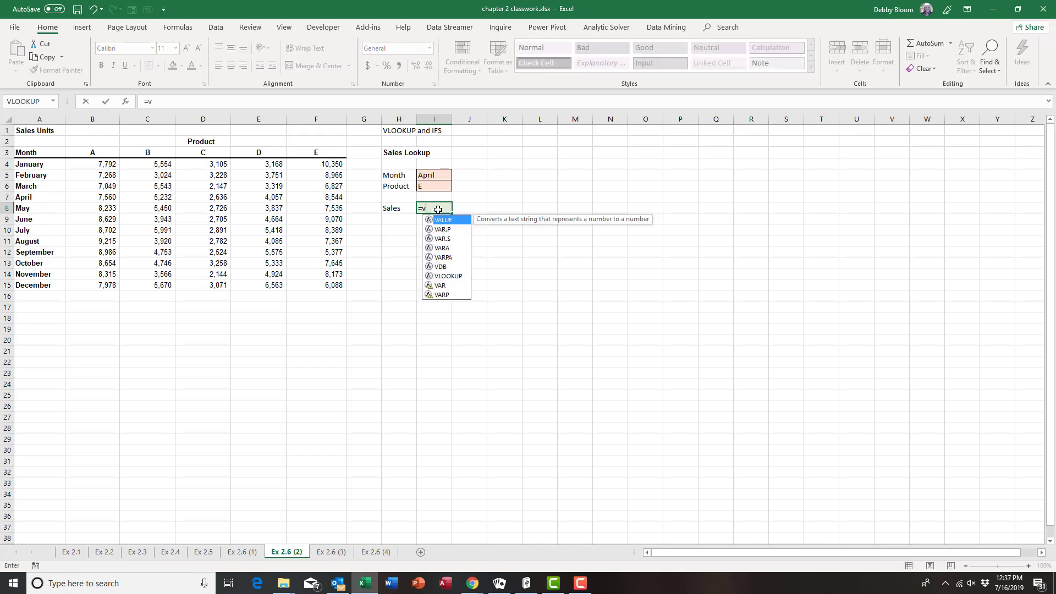
{"action": "type", "text": "looku"}
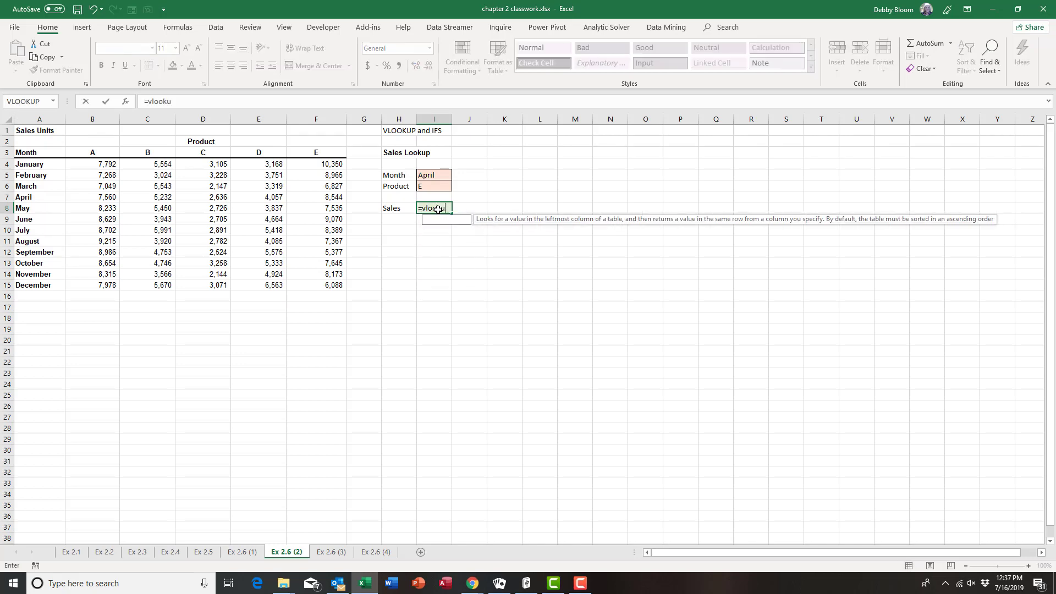
{"action": "type", "text": "p("}
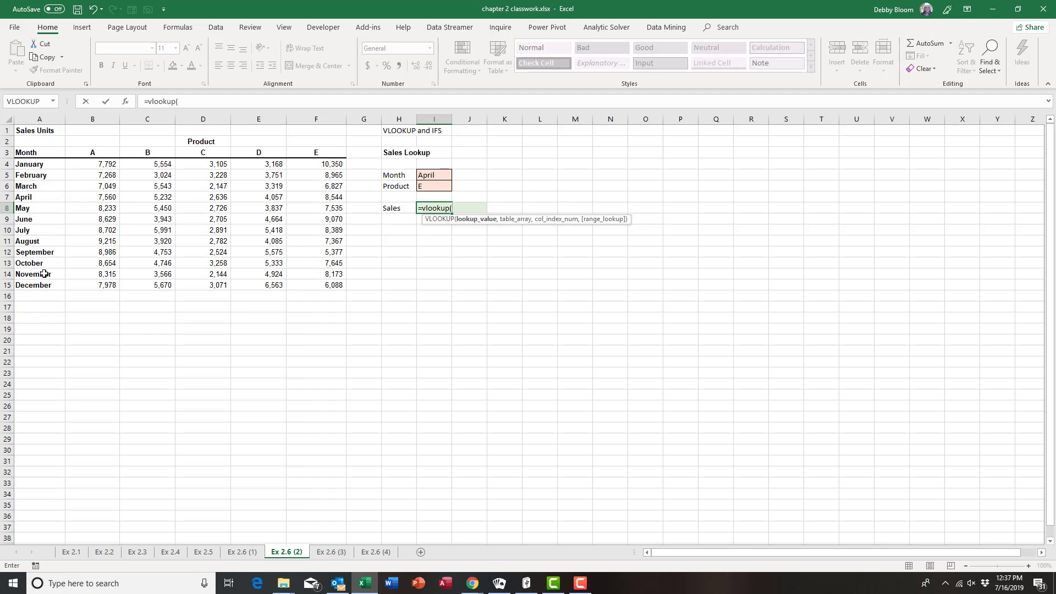
{"action": "left_click", "coordinate": [440, 175]}
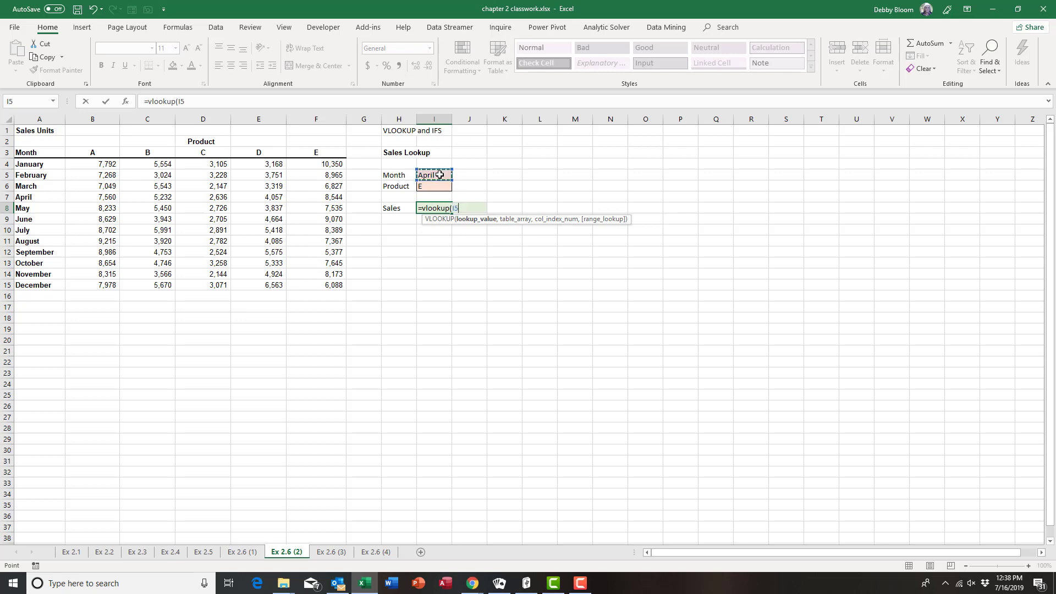
{"action": "type", "text": ","}
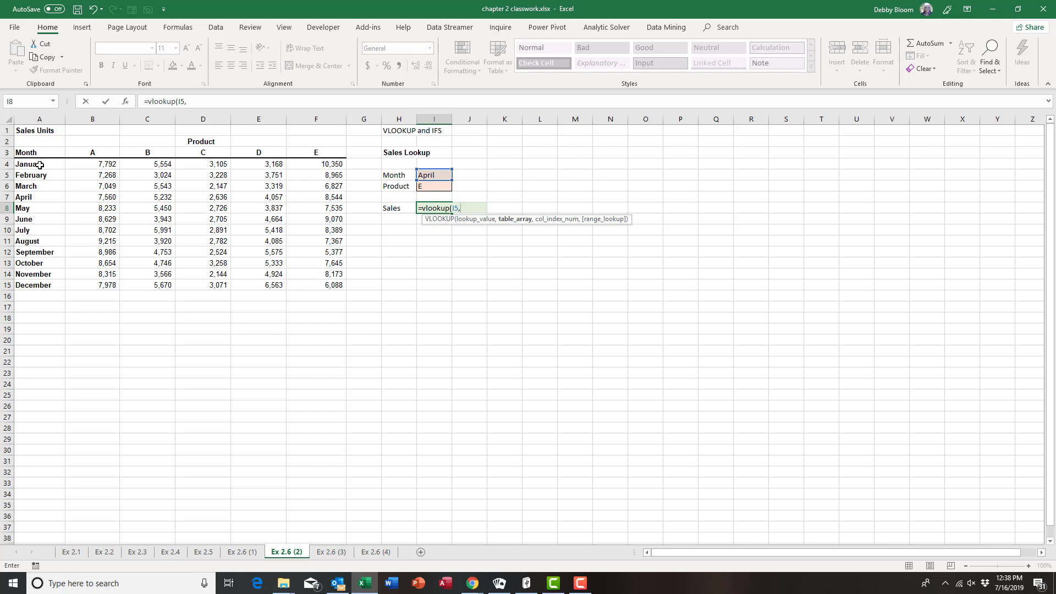
Add A4:F15 as the table range and type ifs for the column argument
{"action": "left_click_drag", "start_coordinate": [40, 165], "coordinate": [337, 287]}
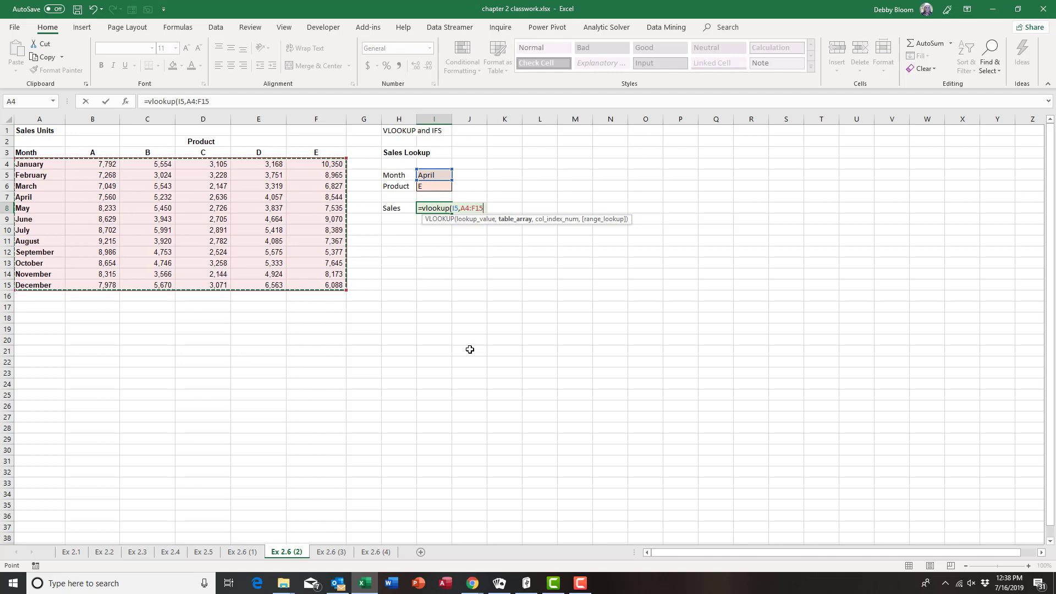
{"action": "type", "text": ","}
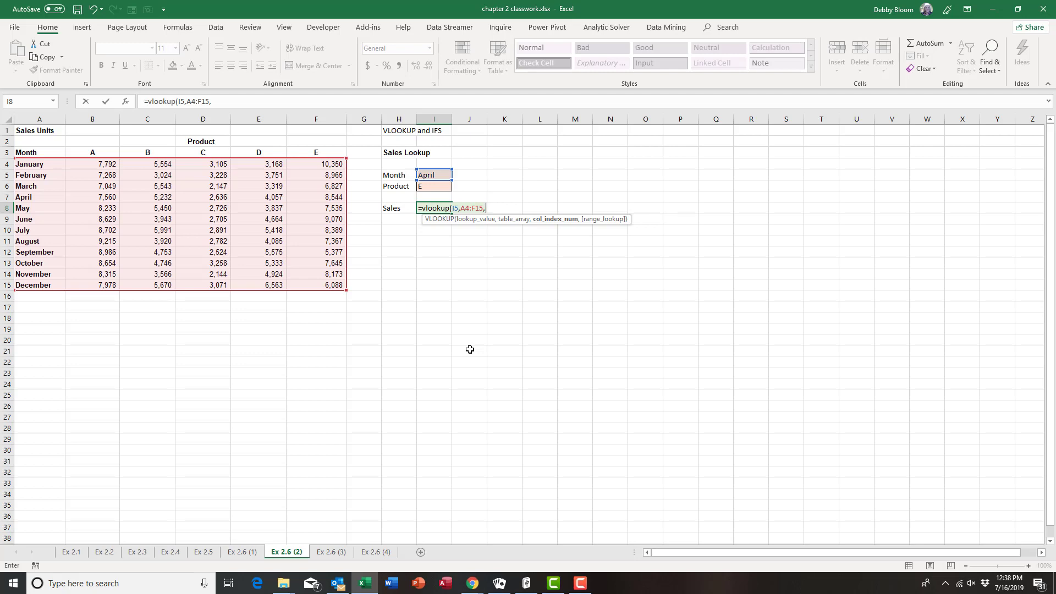
{"action": "type", "text": "ifs"}
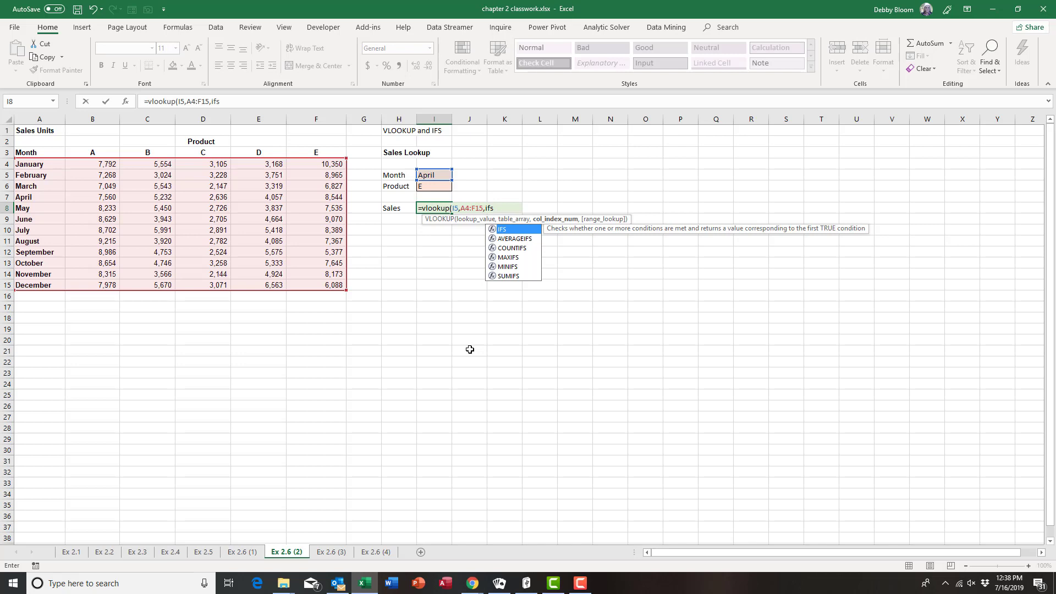
Add IFS conditions I6="A" returning 2 and I6="B" returning 3
{"action": "type", "text": "("}
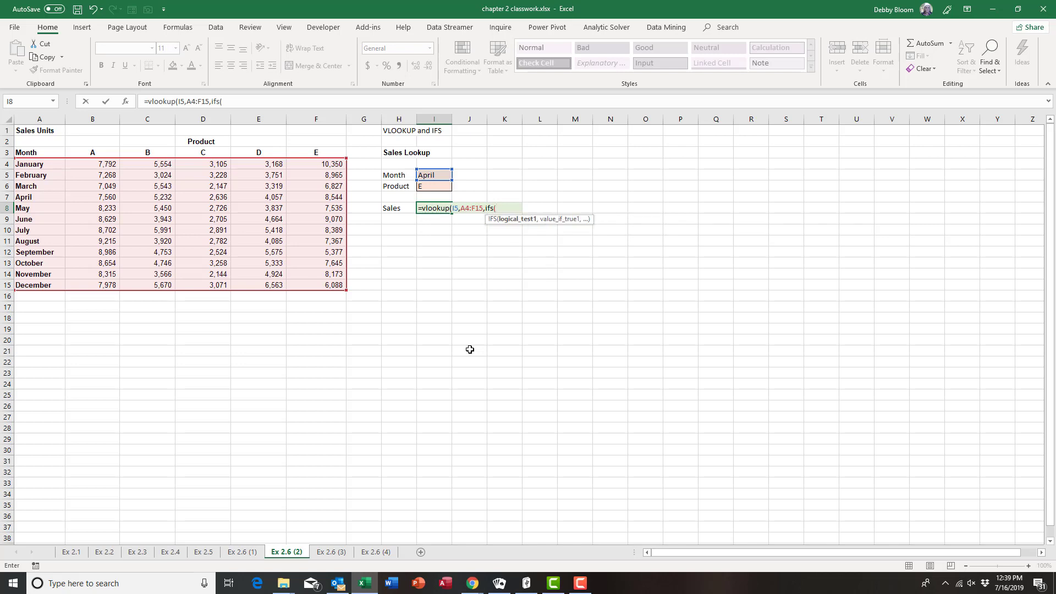
{"action": "left_click", "coordinate": [440, 186]}
{"action": "type", "text": "=\"A\""}
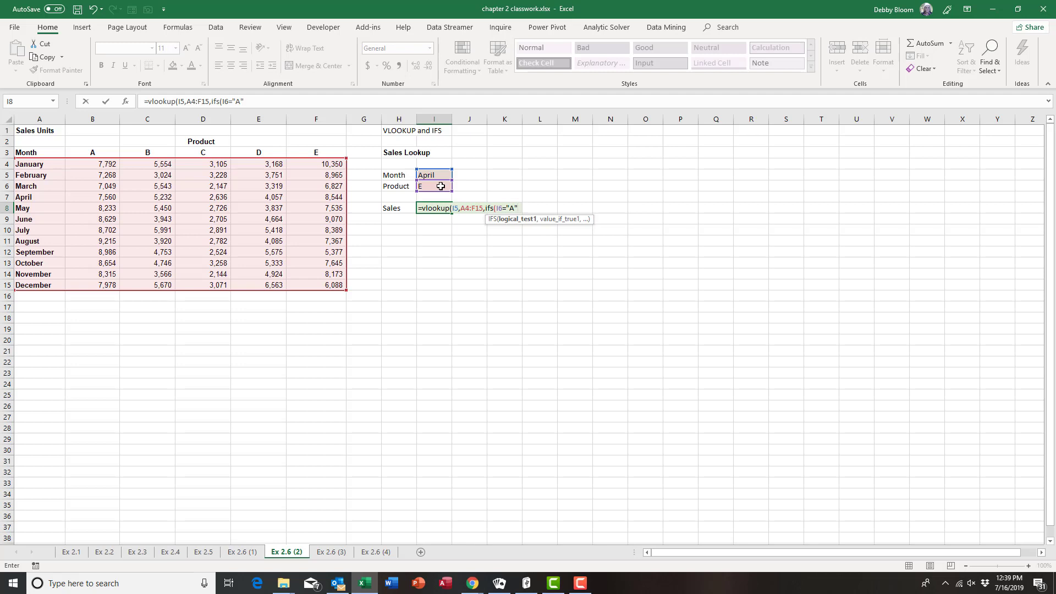
{"action": "type", "text": ","}
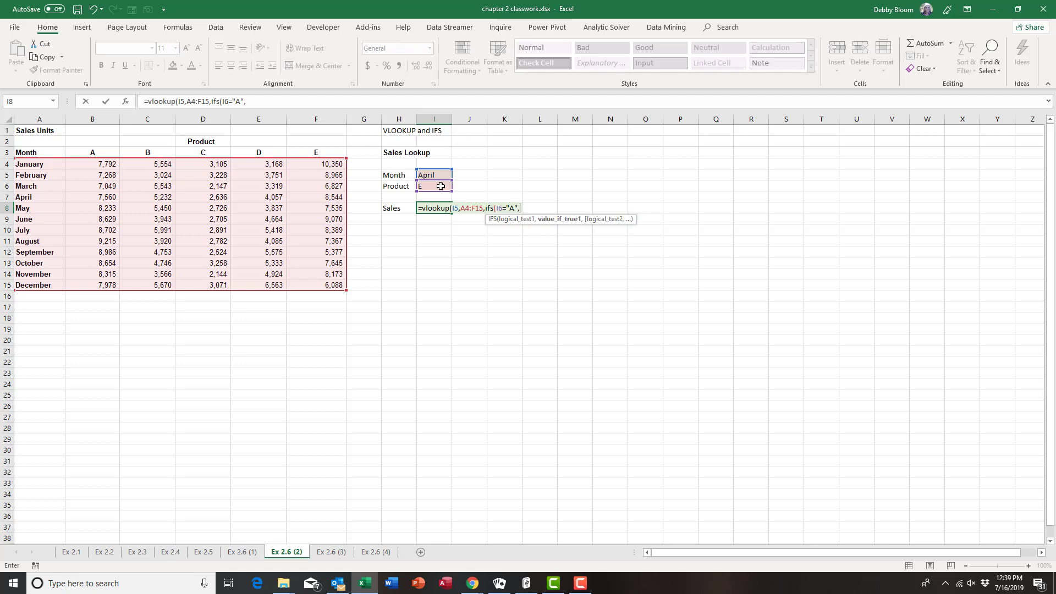
{"action": "type", "text": "2,"}
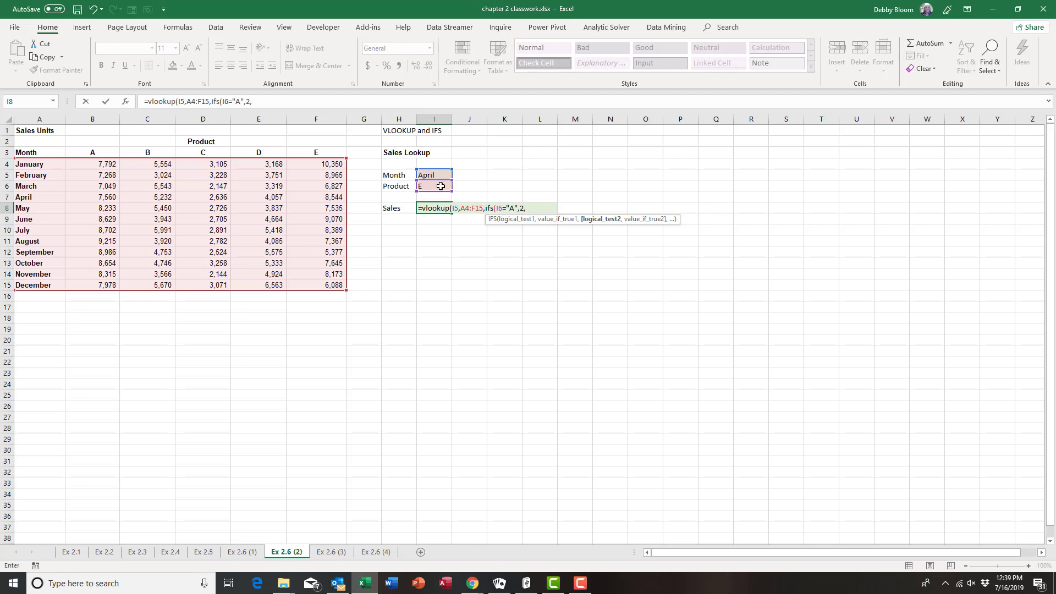
{"action": "left_click", "coordinate": [441, 186]}
{"action": "type", "text": "=\"B\","}
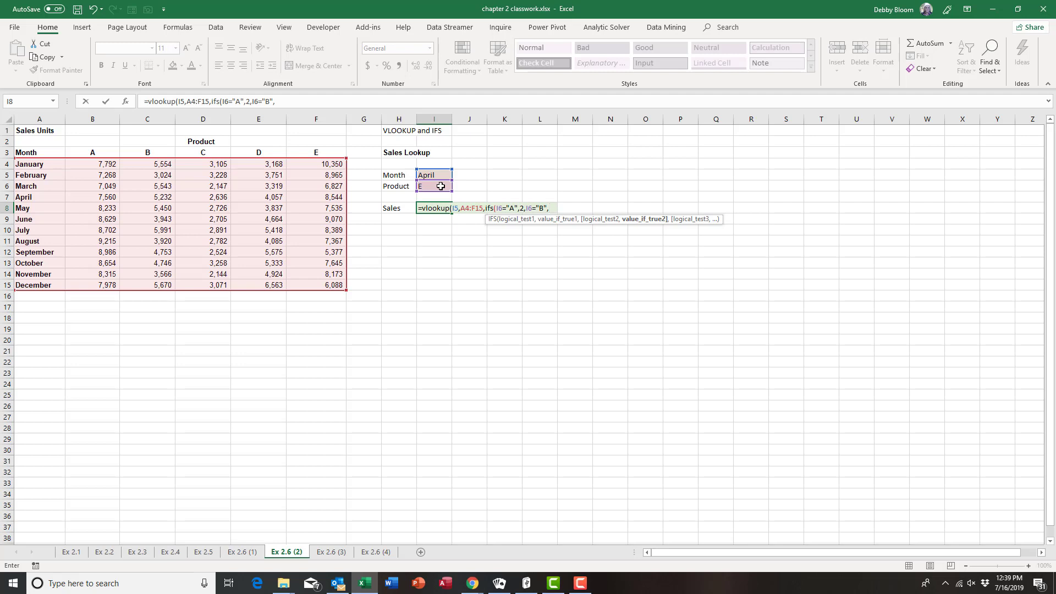
{"action": "type", "text": "3,"}
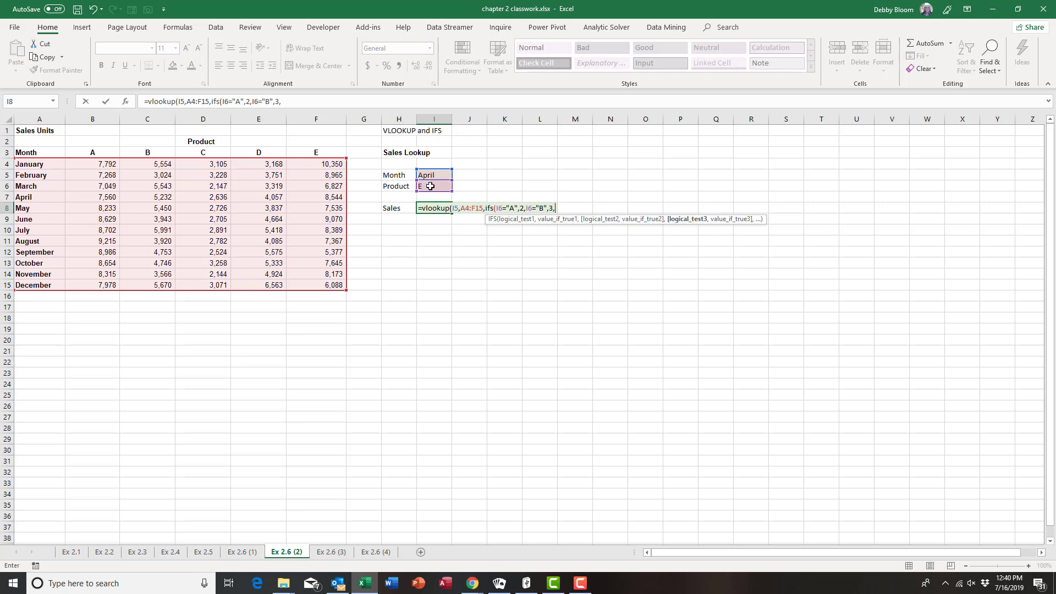
Add IFS conditions on I6 for "C"→4, "D"→5 and "E"→6, closing the IFS
{"action": "left_click", "coordinate": [430, 186]}
{"action": "type", "text": "=\"C\","}
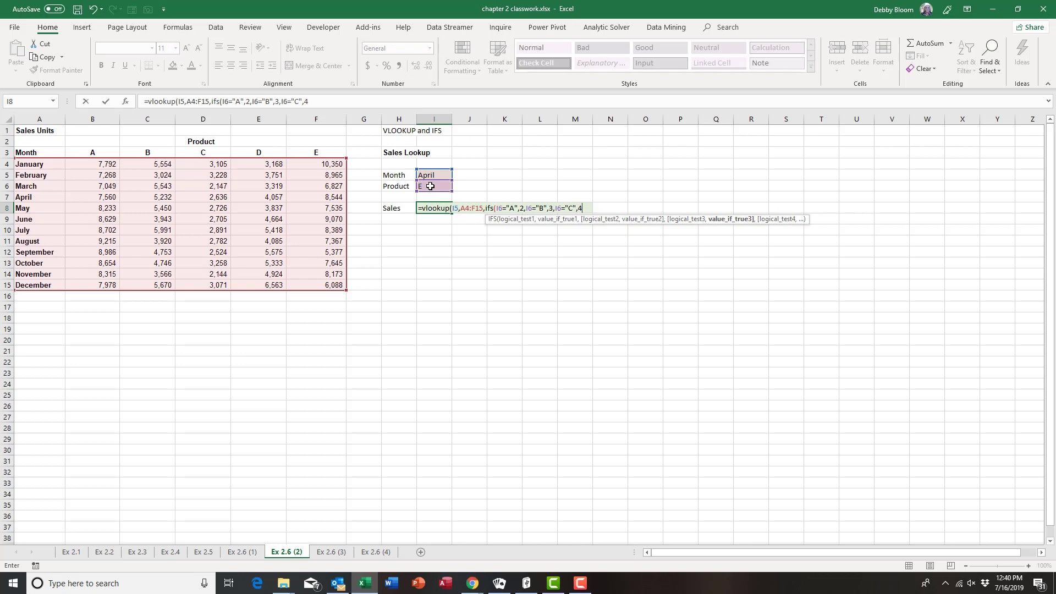
{"action": "type", "text": "4,"}
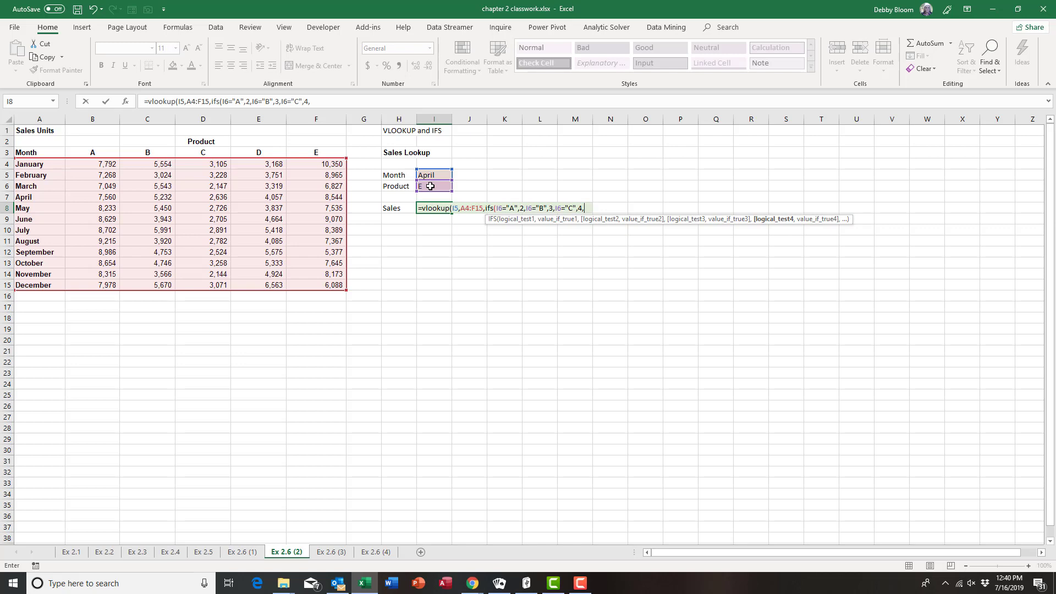
{"action": "left_click", "coordinate": [431, 186]}
{"action": "type", "text": "=\"D"}
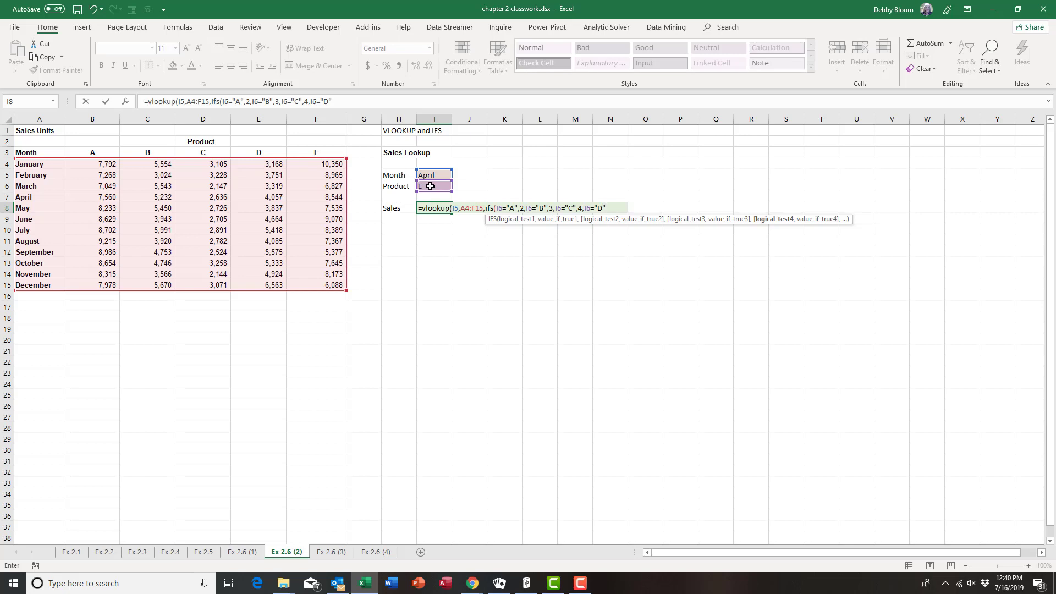
{"action": "type", "text": "\","}
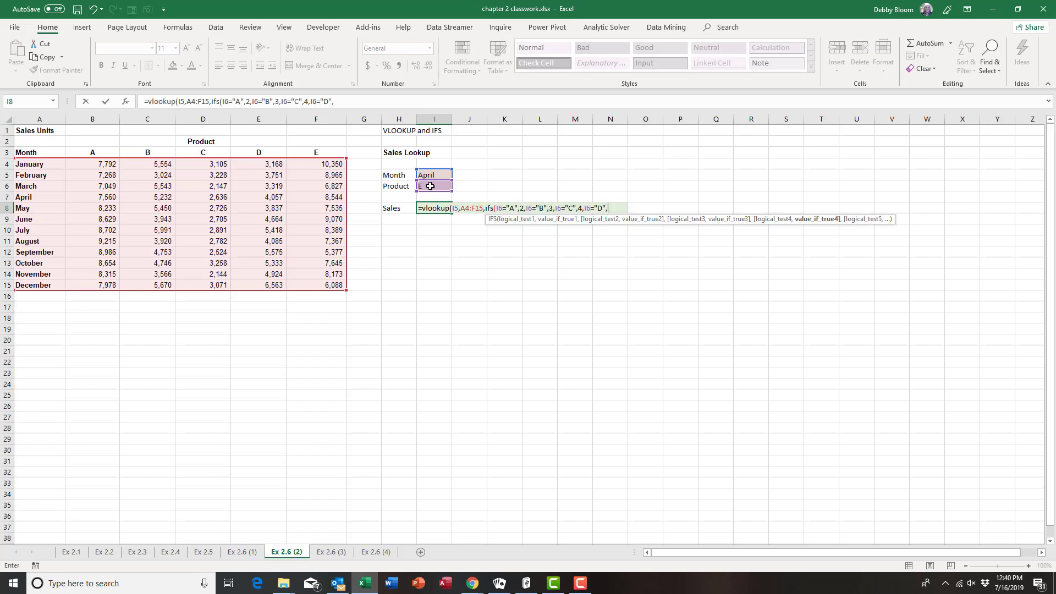
{"action": "type", "text": "5"}
{"action": "type", "text": ","}
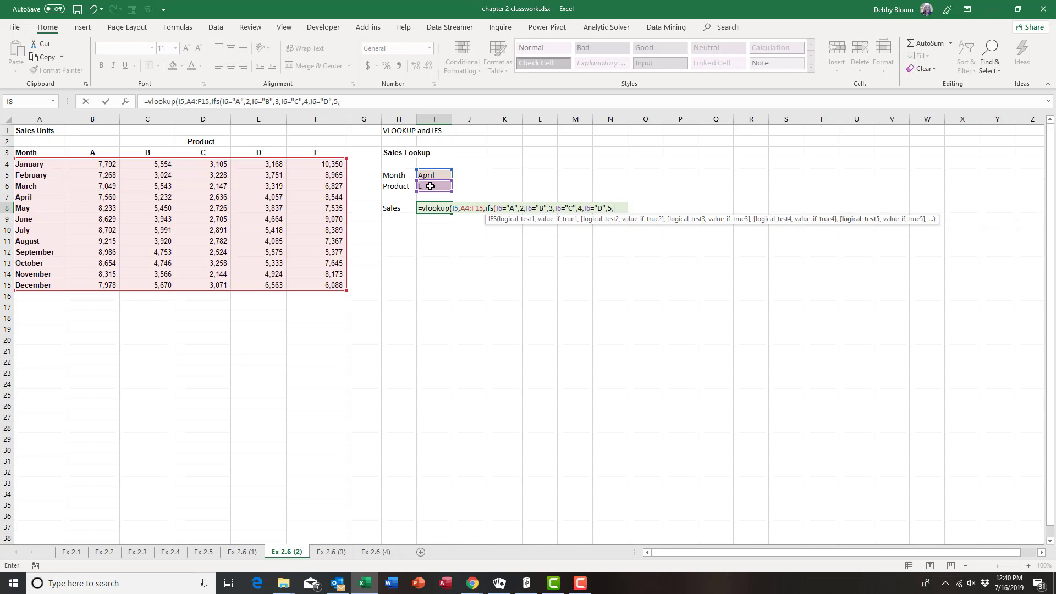
{"action": "left_click", "coordinate": [431, 186]}
{"action": "type", "text": "=\"E\","}
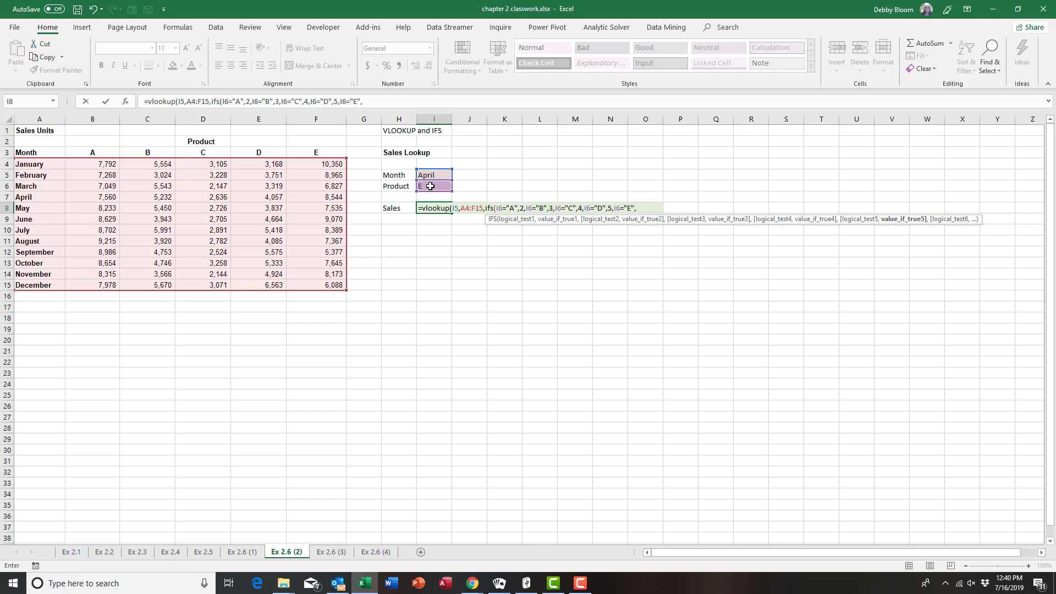
{"action": "type", "text": "6)"}
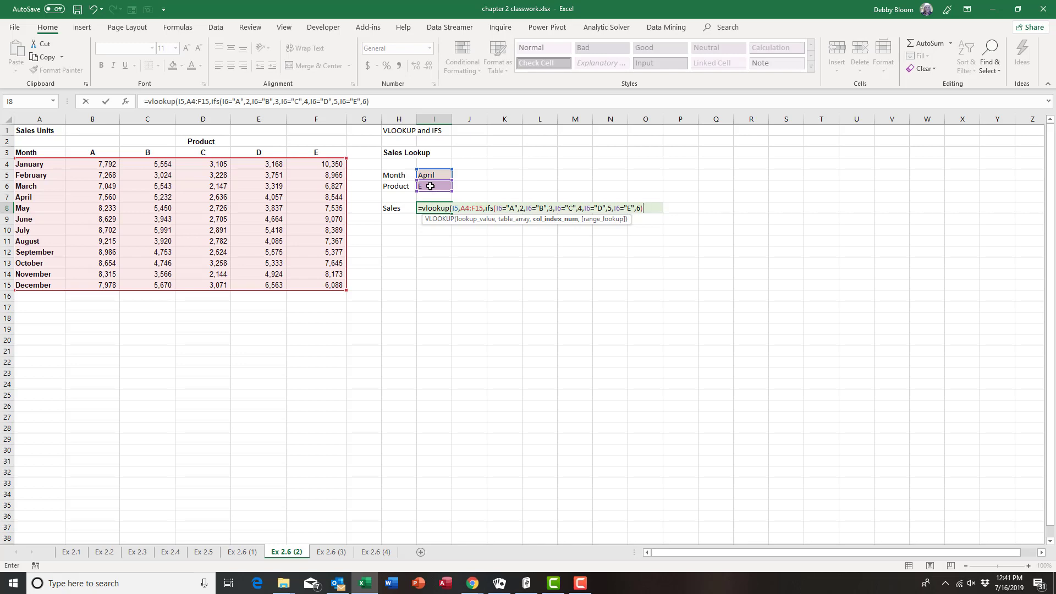
Close the VLOOKUP with FALSE for exact match and commit the formula in I8
{"action": "type", "text": ","}
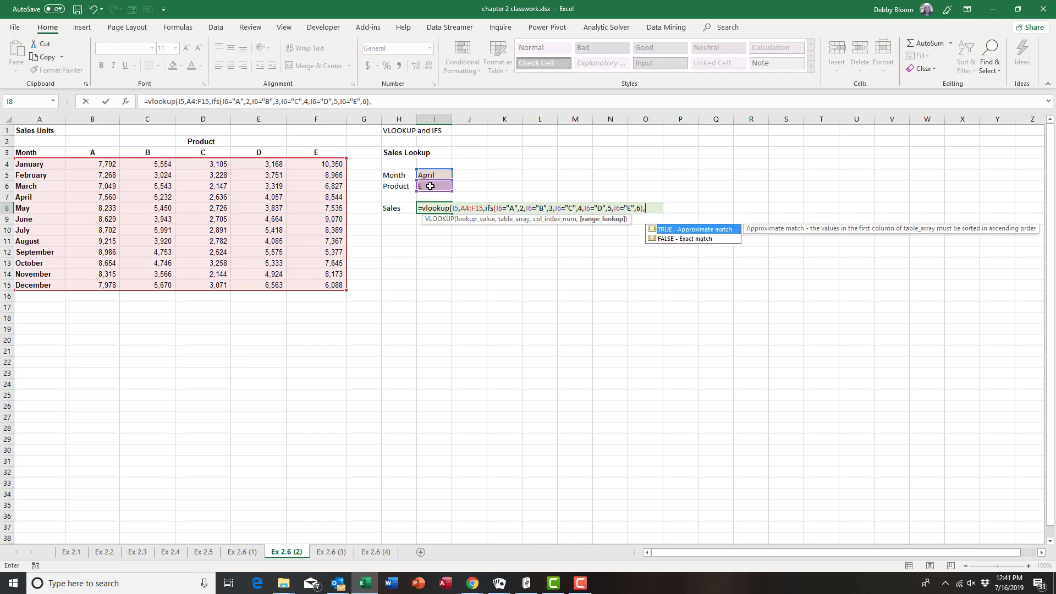
{"action": "type", "text": "false"}
{"action": "type", "text": ")"}
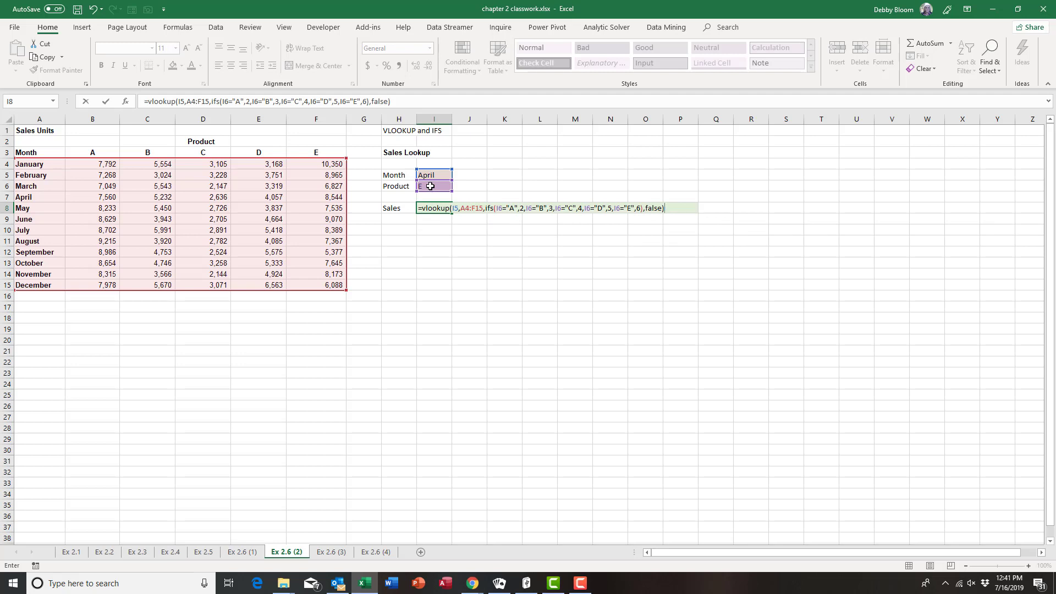
{"action": "key", "text": "Return"}
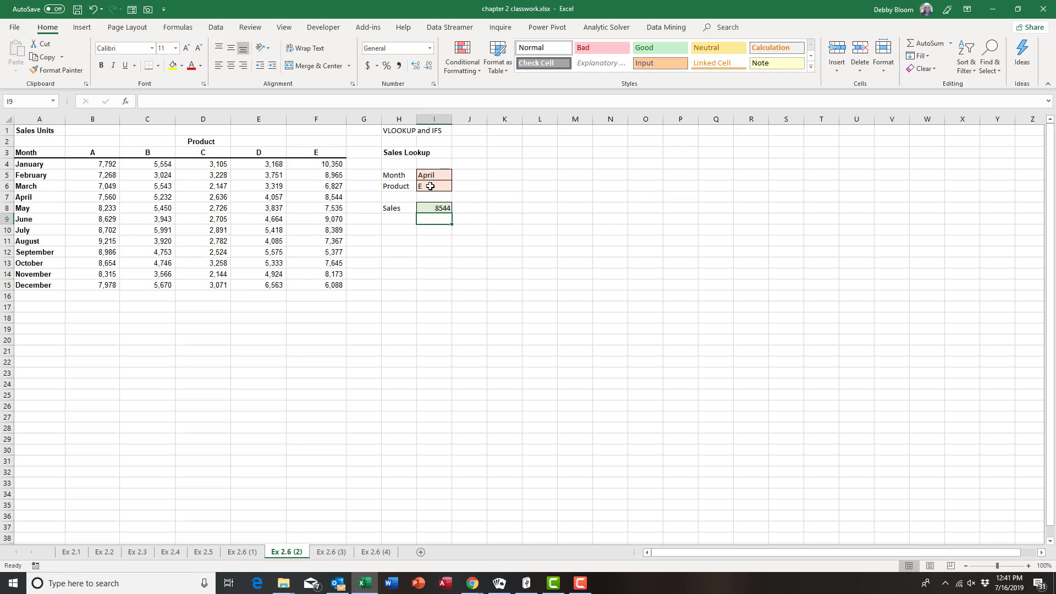
Test the lookup with product C and June, checking against 2636 and 2705 in the table
{"action": "left_click", "coordinate": [430, 186]}
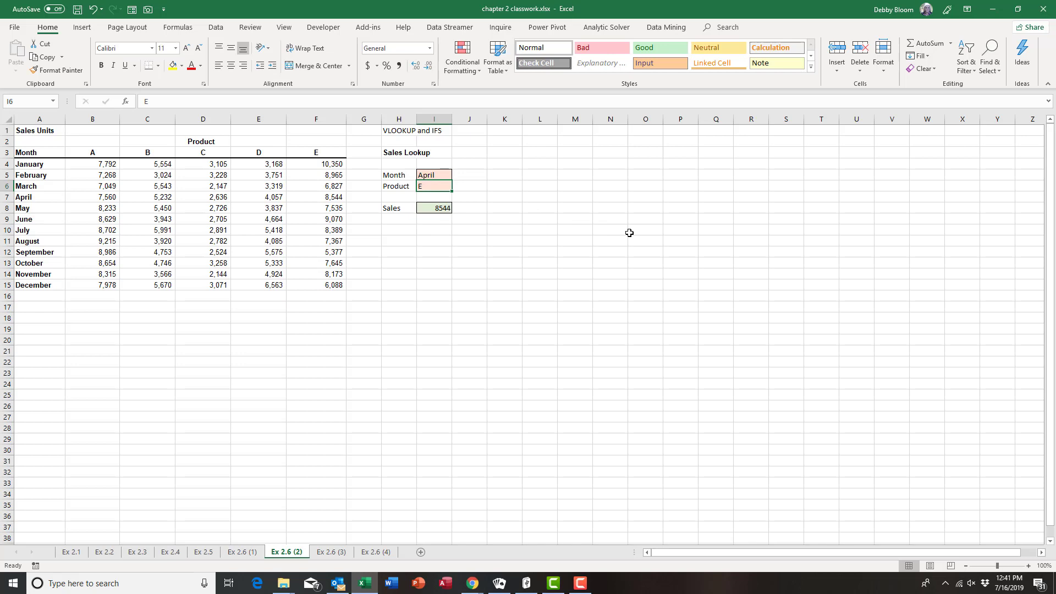
{"action": "type", "text": "C"}
{"action": "key", "text": "Return"}
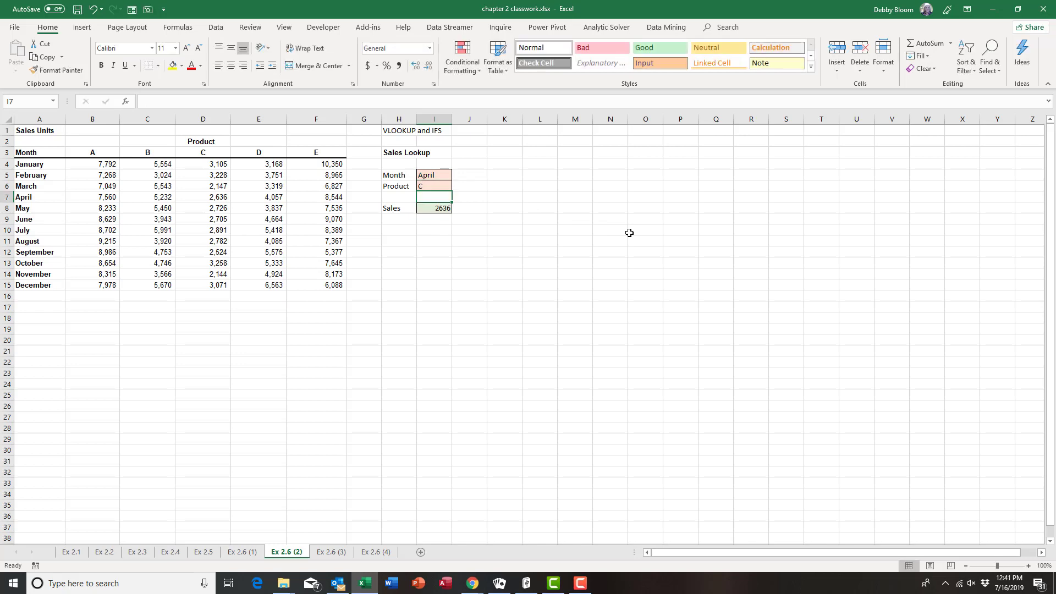
{"action": "left_click", "coordinate": [214, 197]}
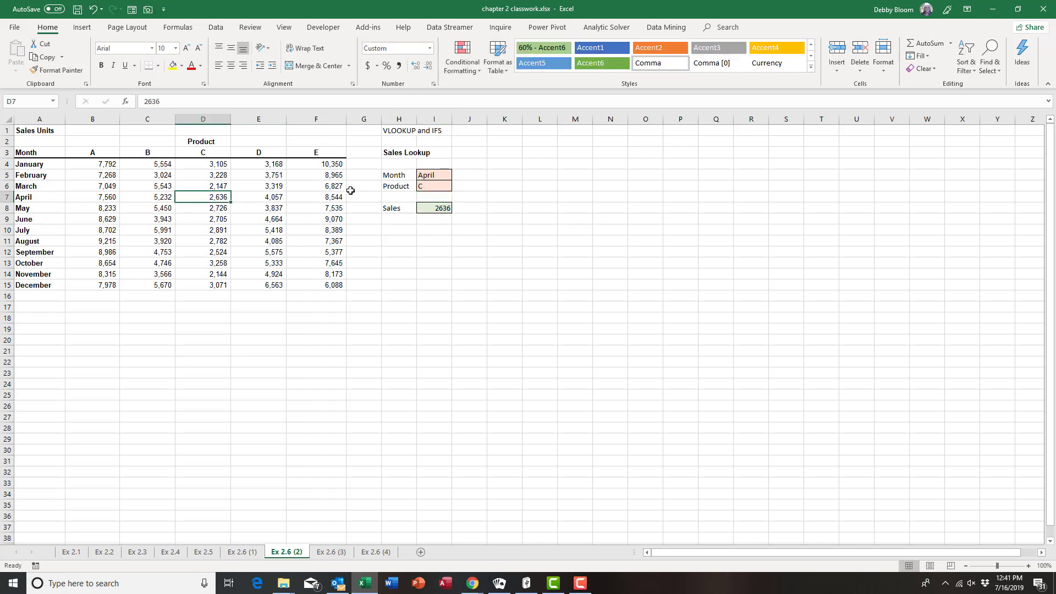
{"action": "left_click", "coordinate": [446, 176]}
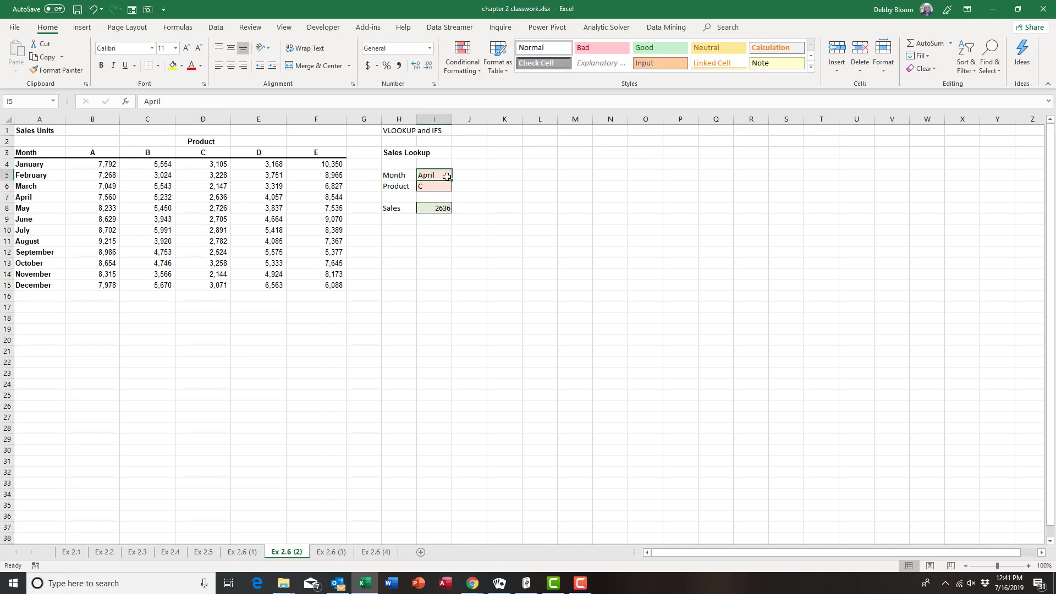
{"action": "type", "text": "June"}
{"action": "key", "text": "Return"}
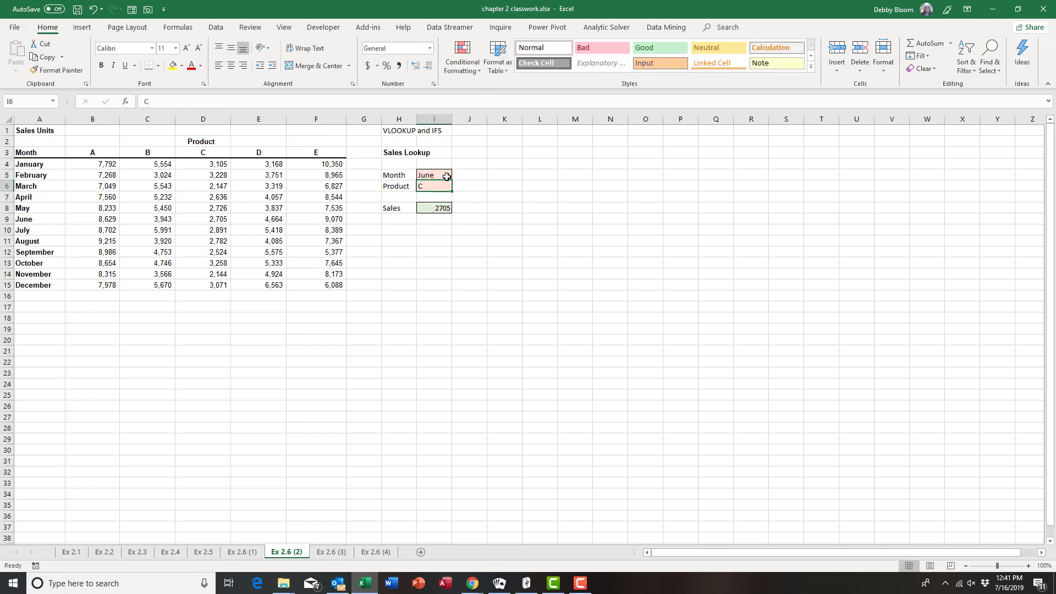
{"action": "left_click", "coordinate": [214, 220]}
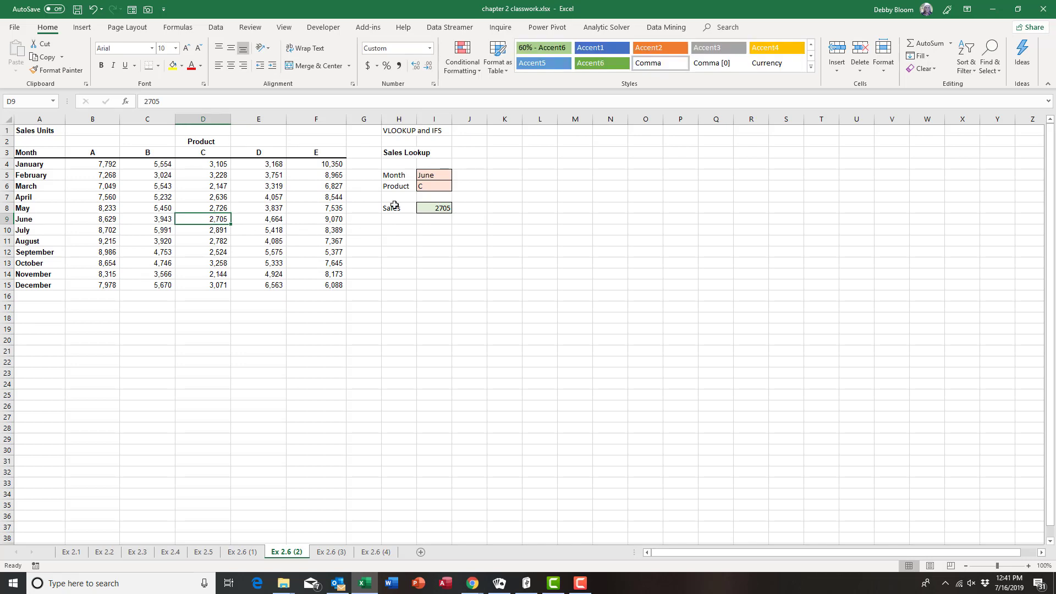
Reset the inputs to April and product E, then go to sheet Ex 2.6 (3)
{"action": "left_click", "coordinate": [419, 178]}
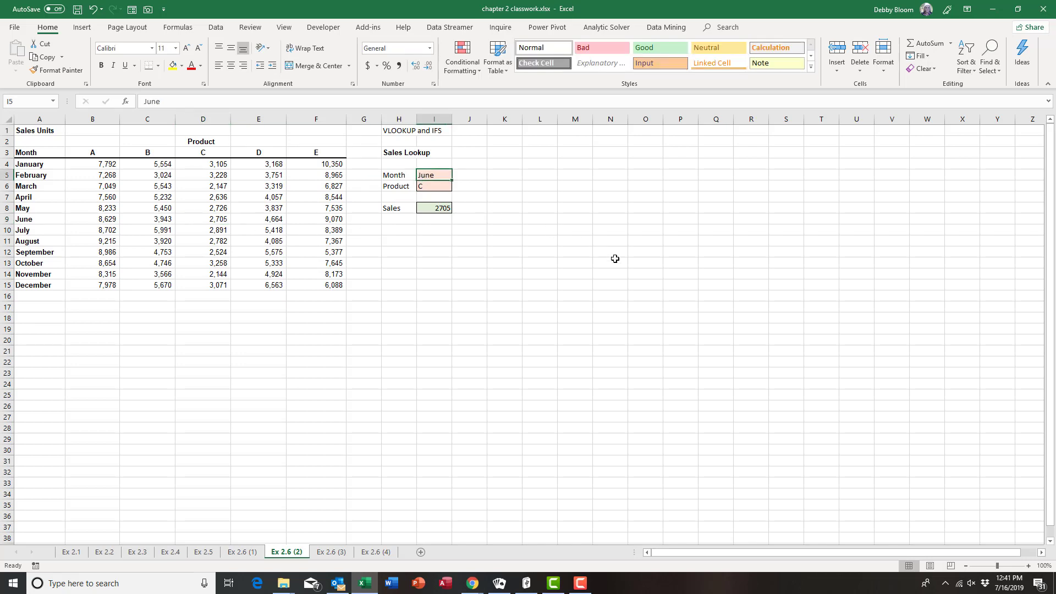
{"action": "type", "text": "A"}
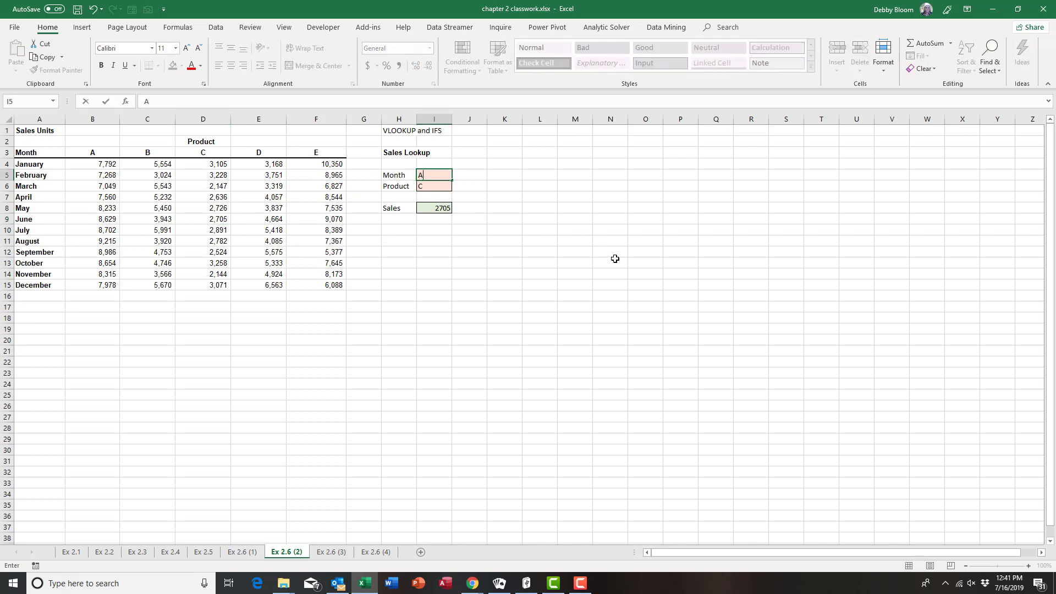
{"action": "type", "text": "piril"}
{"action": "key", "text": "Return"}
{"action": "type", "text": "E"}
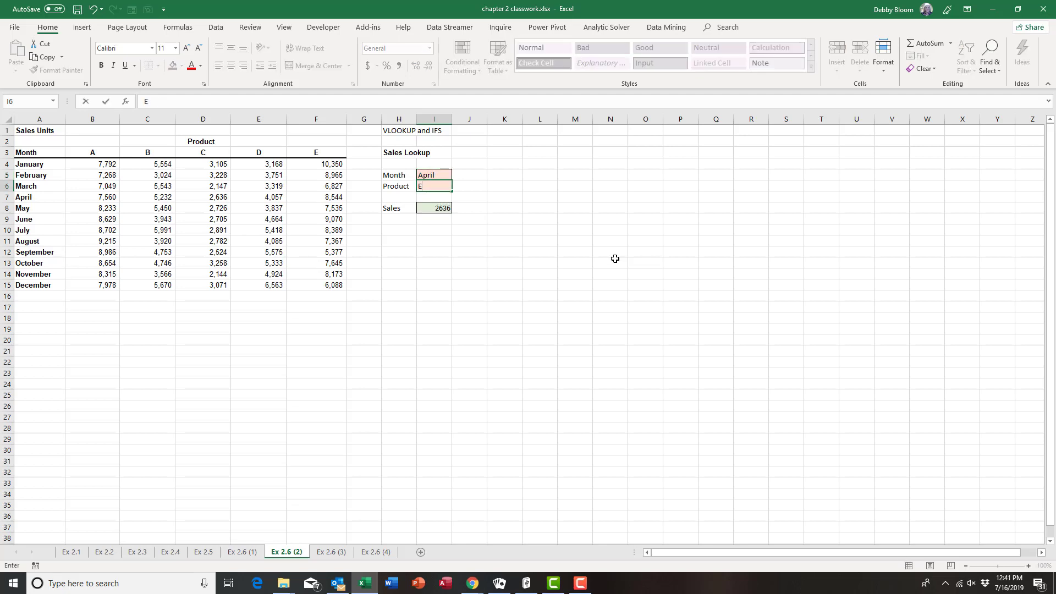
{"action": "key", "text": "Return"}
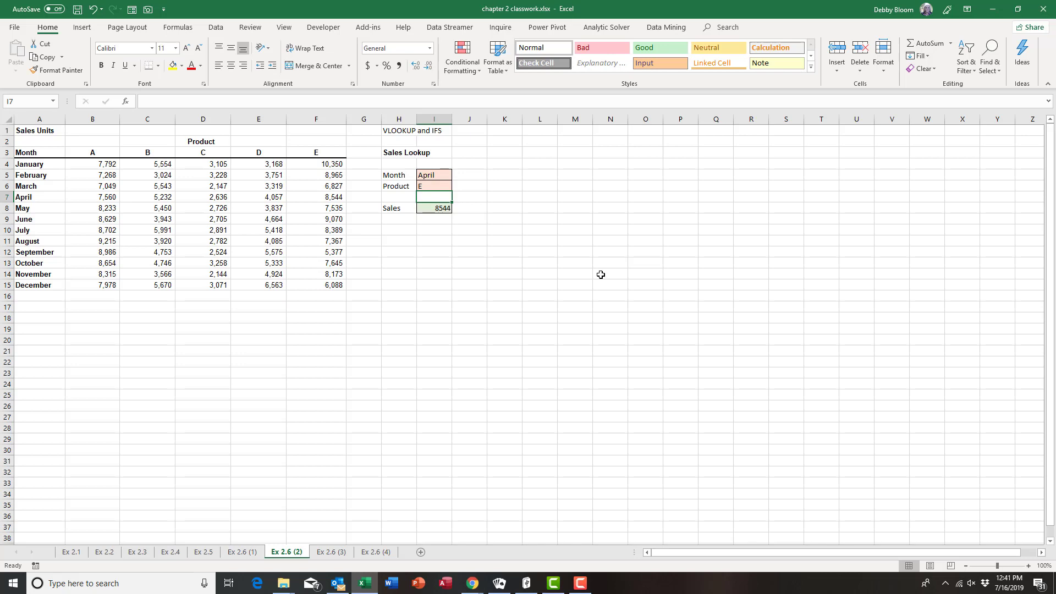
{"action": "left_click", "coordinate": [330, 552]}
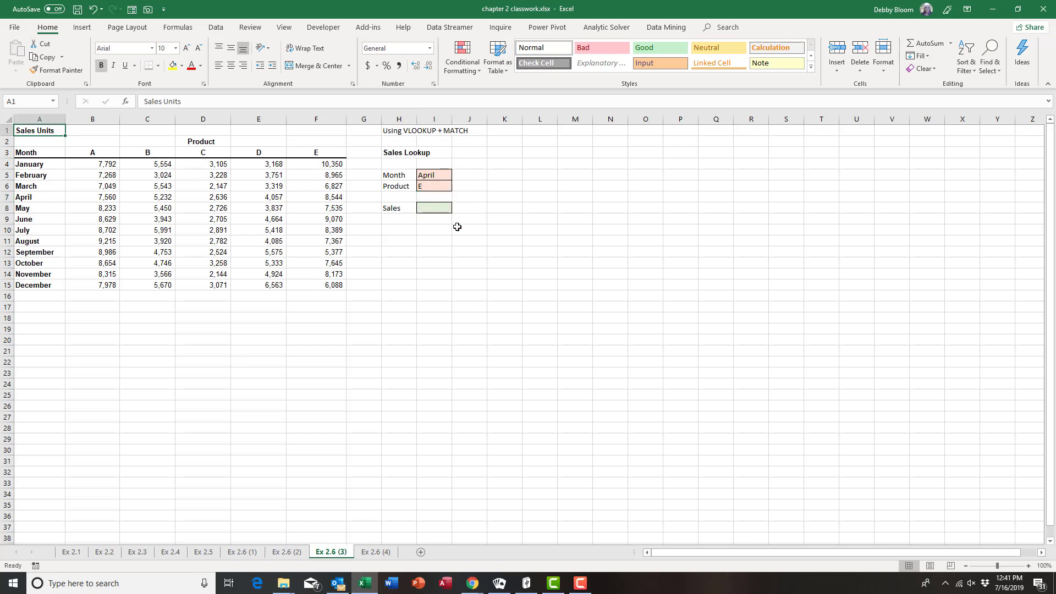
{"action": "left_click", "coordinate": [438, 209]}
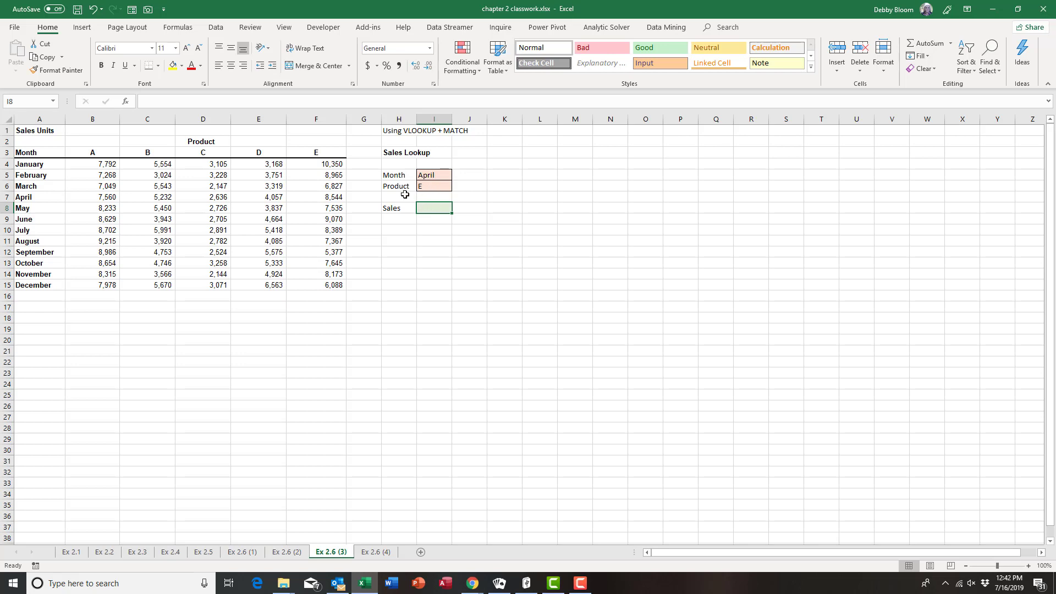
{"action": "left_click_drag", "start_coordinate": [33, 148], "coordinate": [315, 152]}
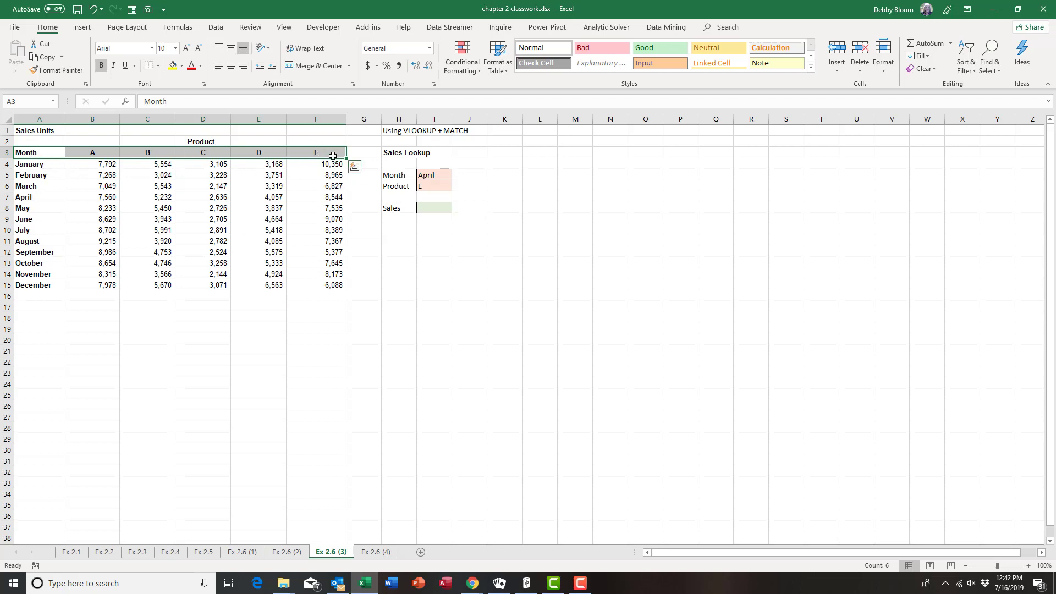
{"action": "left_click", "coordinate": [440, 208]}
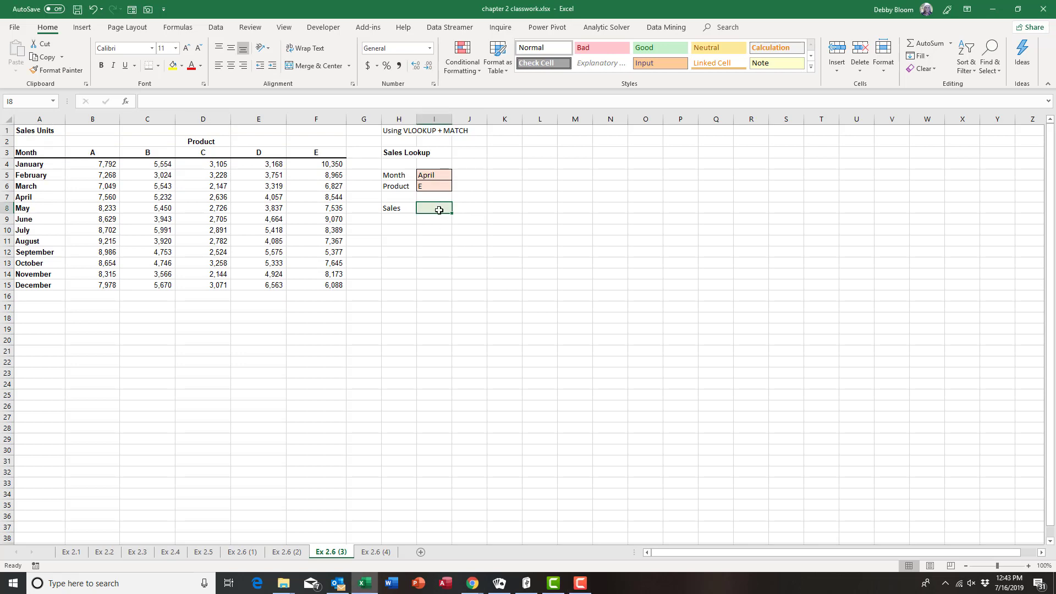
Start I8 with =VLOOKUP(I5,A4:F15, looking up the month in I5 across the sales table
{"action": "type", "text": "=vl"}
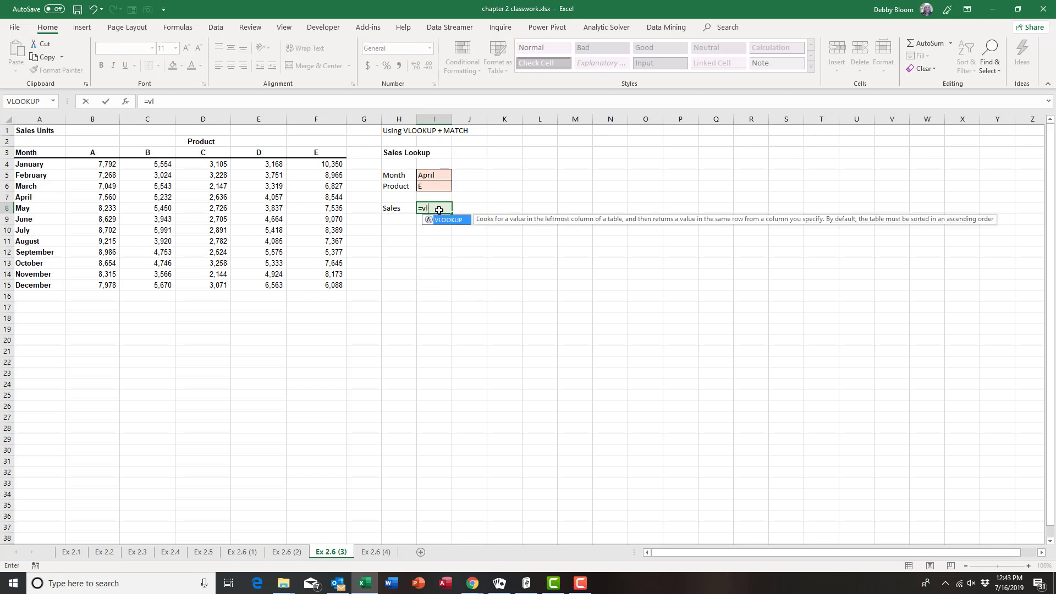
{"action": "type", "text": "ookup("}
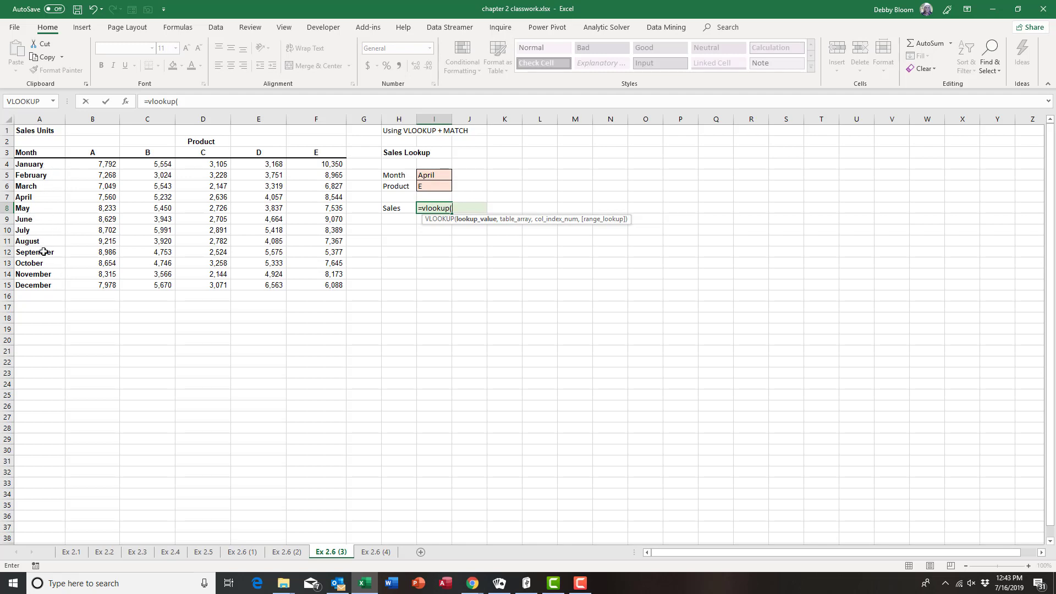
{"action": "left_click", "coordinate": [436, 176]}
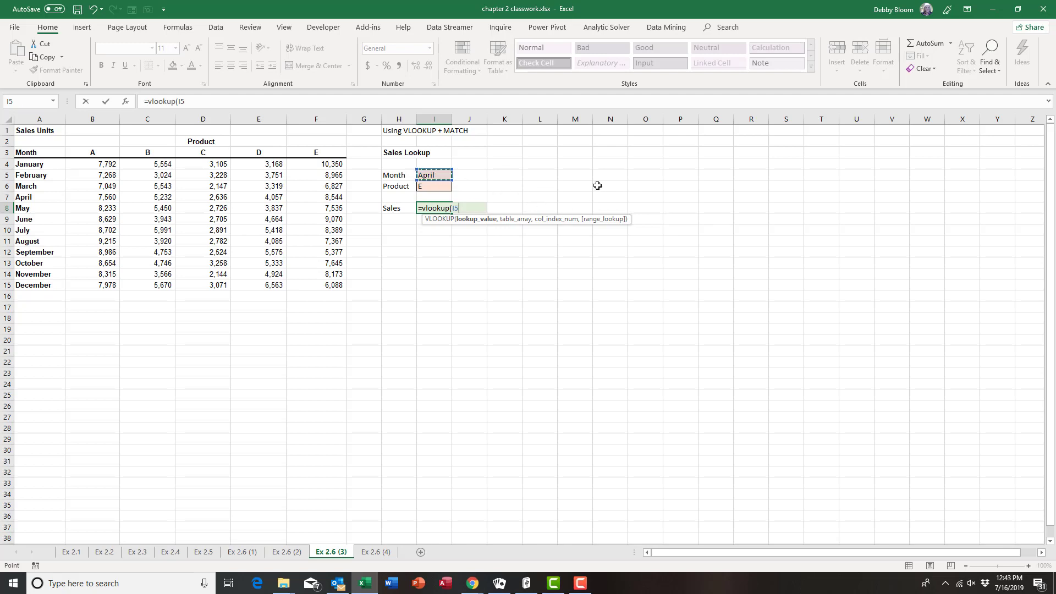
{"action": "type", "text": ","}
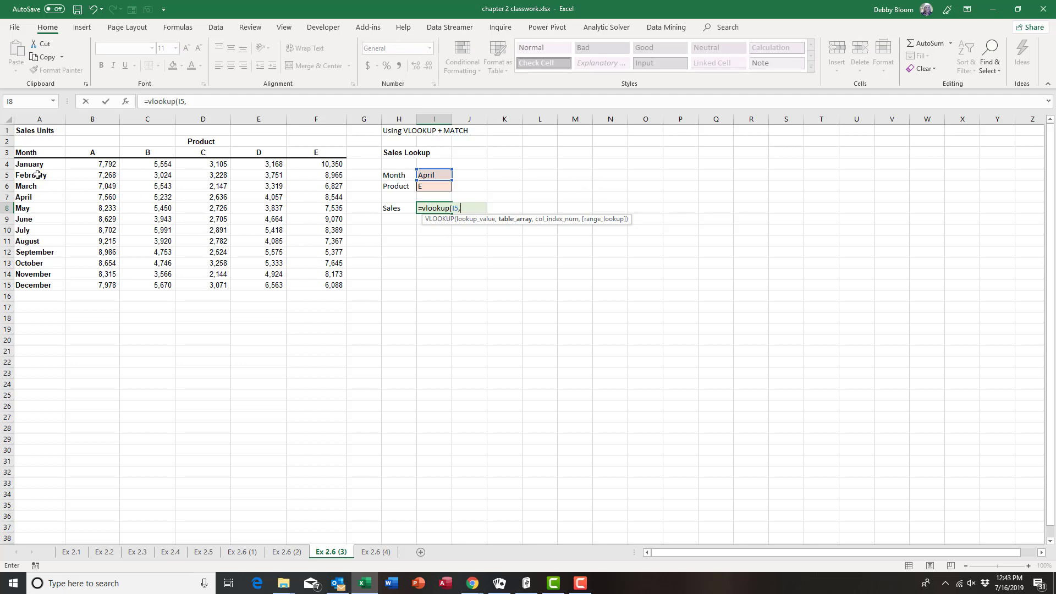
{"action": "left_click_drag", "start_coordinate": [33, 166], "coordinate": [344, 285]}
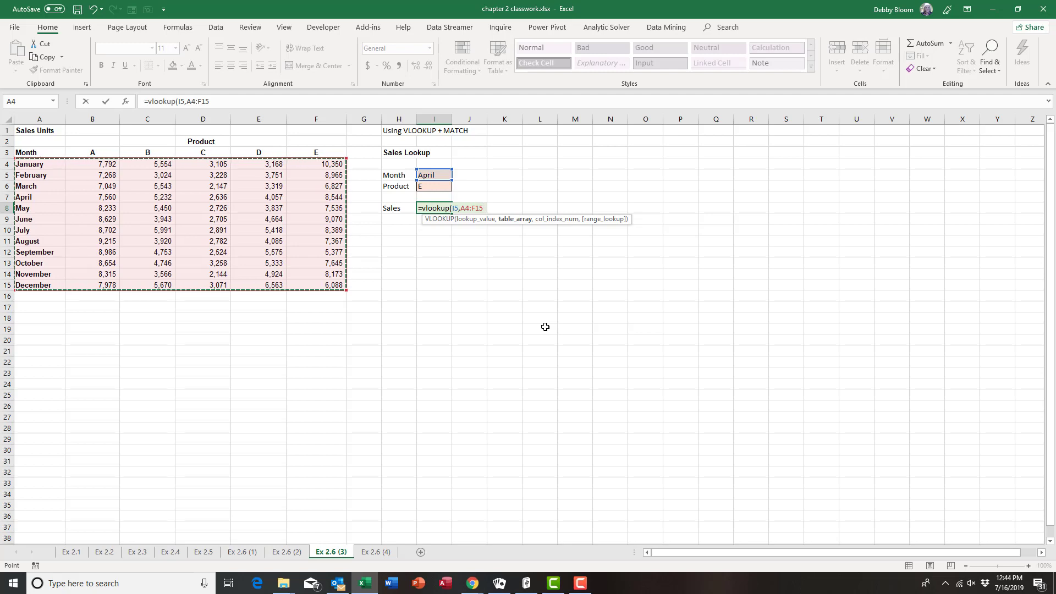
{"action": "type", "text": ","}
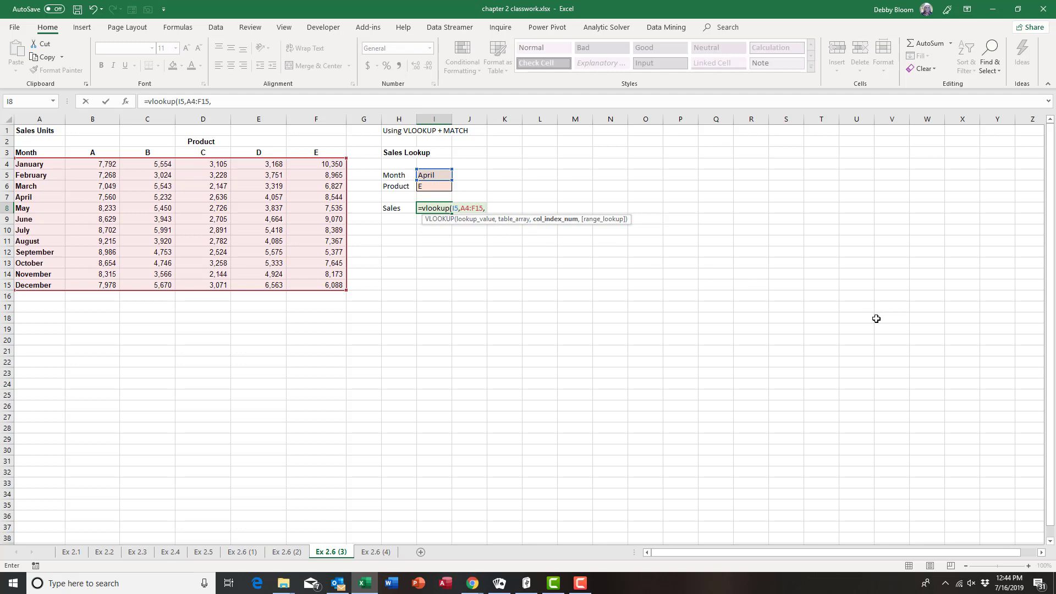
Finish the VLOOKUP with MATCH(I6,A3:F3,0) as column index and FALSE, so Sales shows 8544
{"action": "type", "text": "ma"}
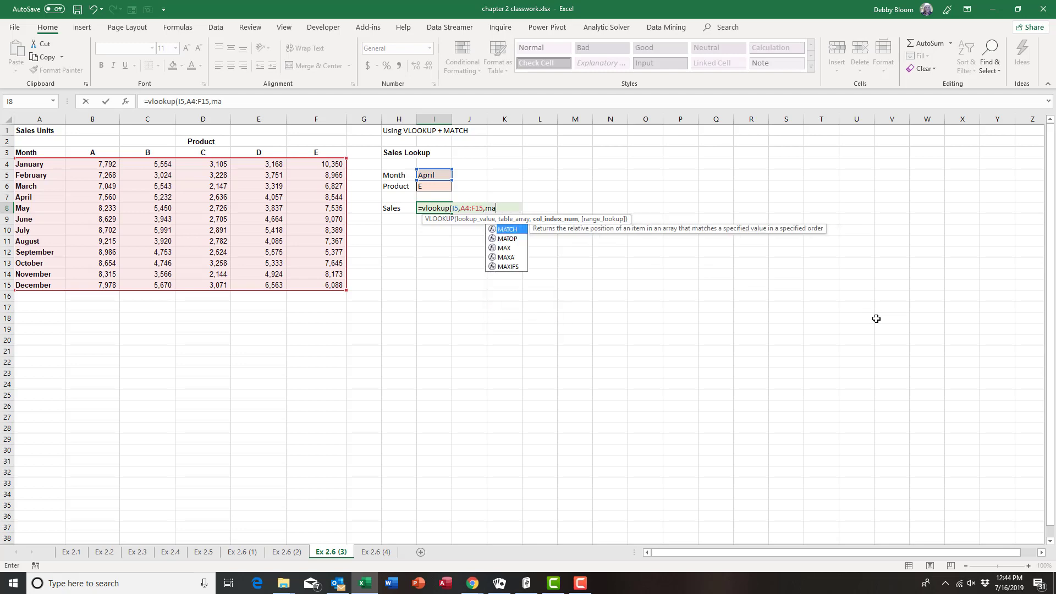
{"action": "type", "text": "tch("}
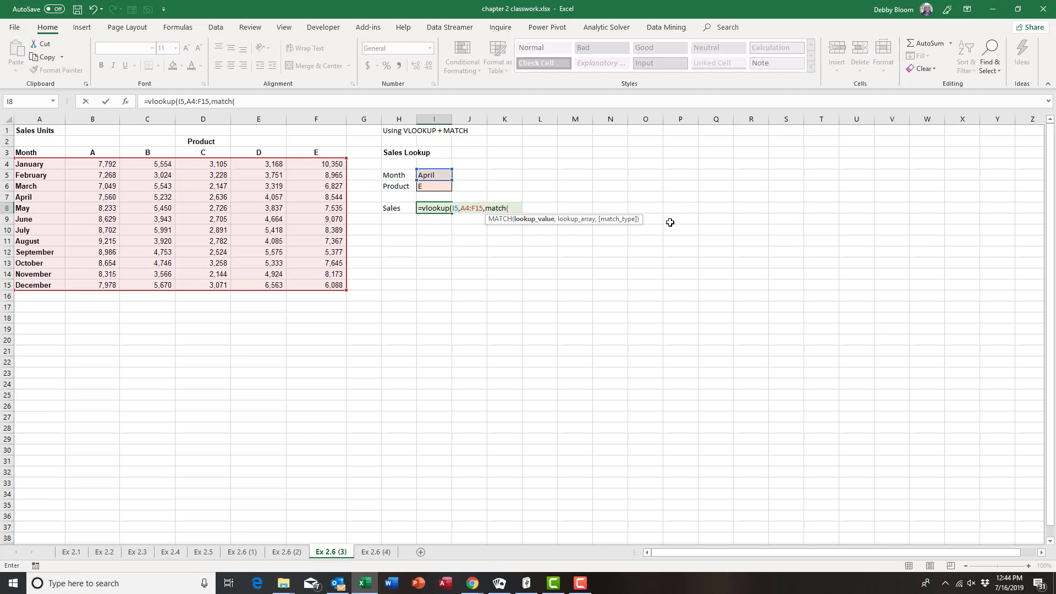
{"action": "left_click", "coordinate": [428, 187]}
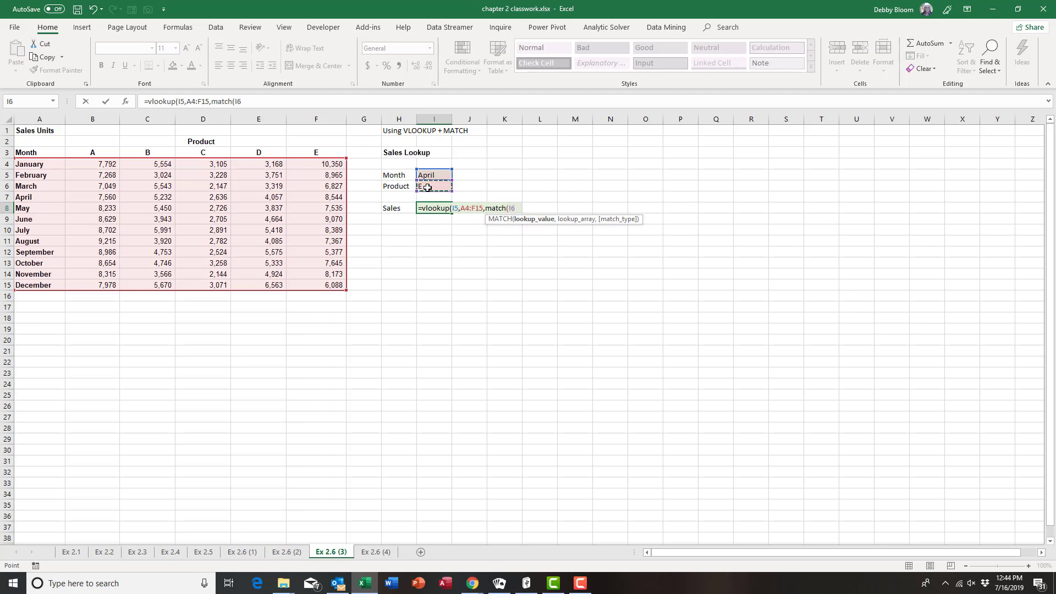
{"action": "type", "text": ","}
{"action": "left_click", "coordinate": [53, 152]}
{"action": "left_click_drag", "start_coordinate": [53, 152], "coordinate": [310, 154]}
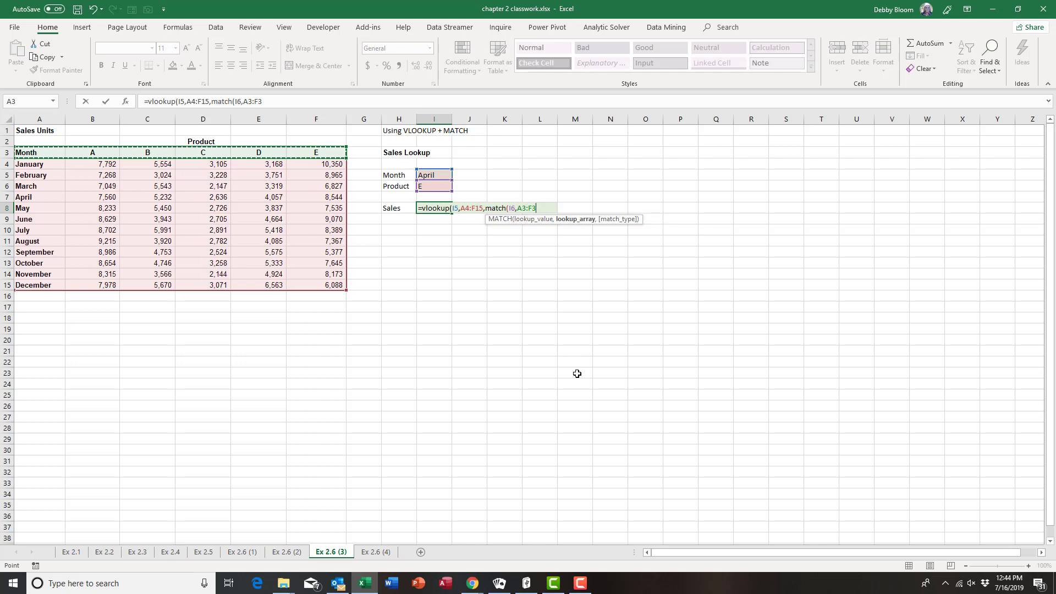
{"action": "type", "text": ",0"}
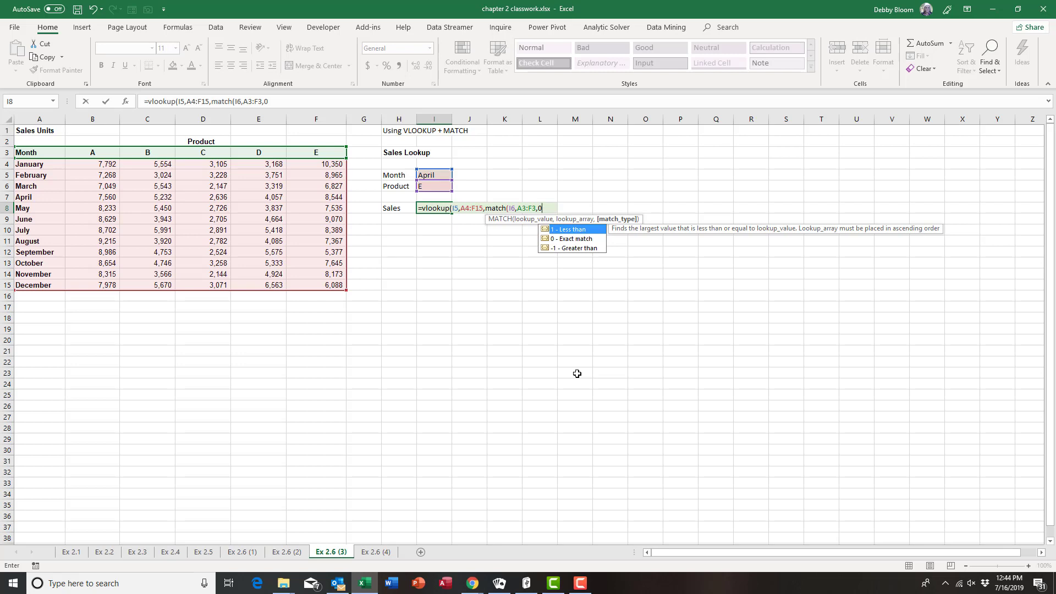
{"action": "type", "text": ")"}
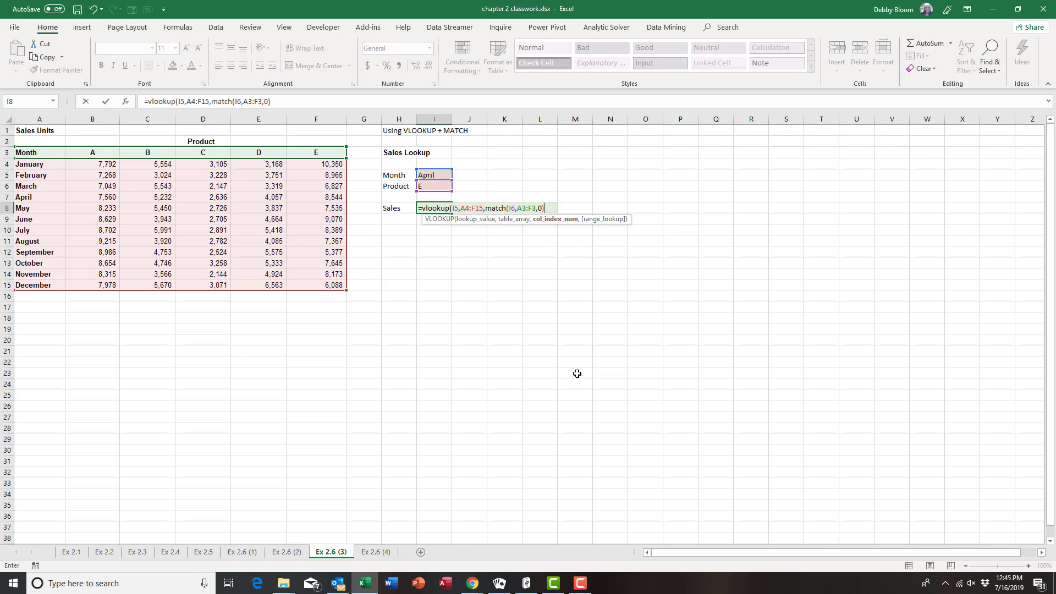
{"action": "type", "text": ","}
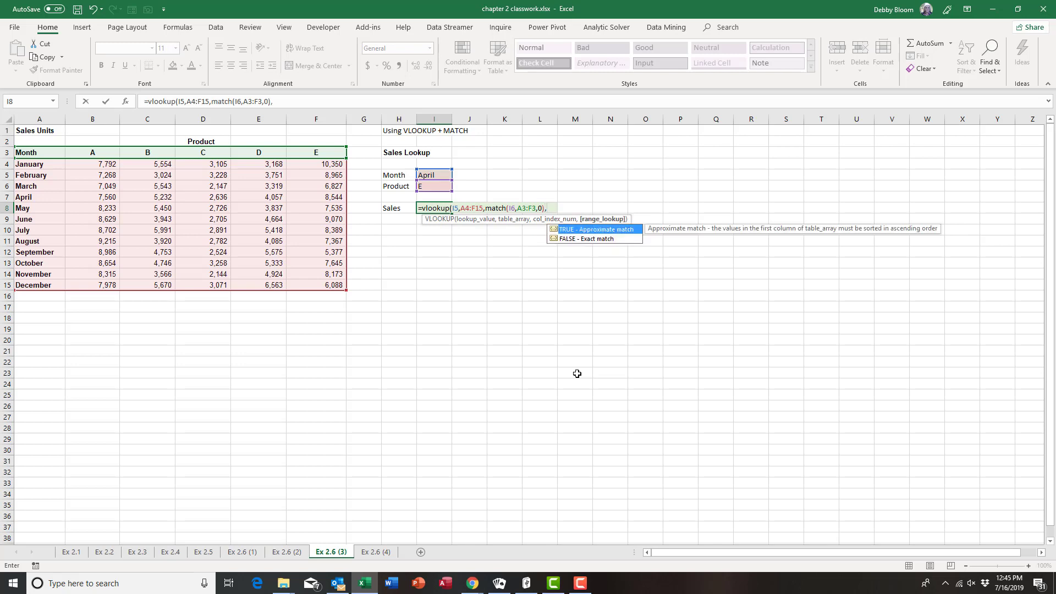
{"action": "type", "text": "false"}
{"action": "type", "text": ")"}
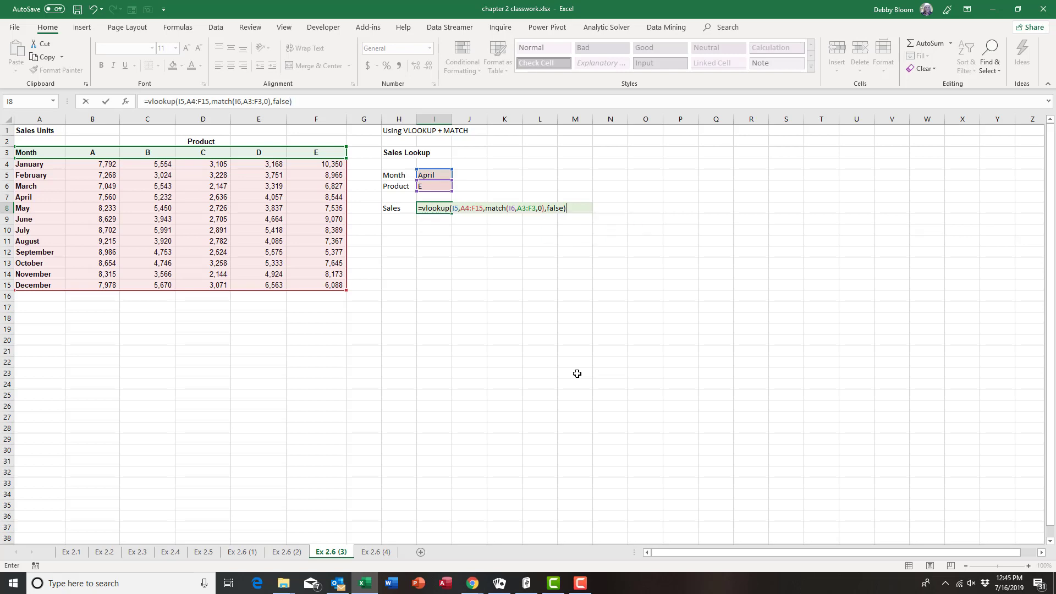
{"action": "key", "text": "Return"}
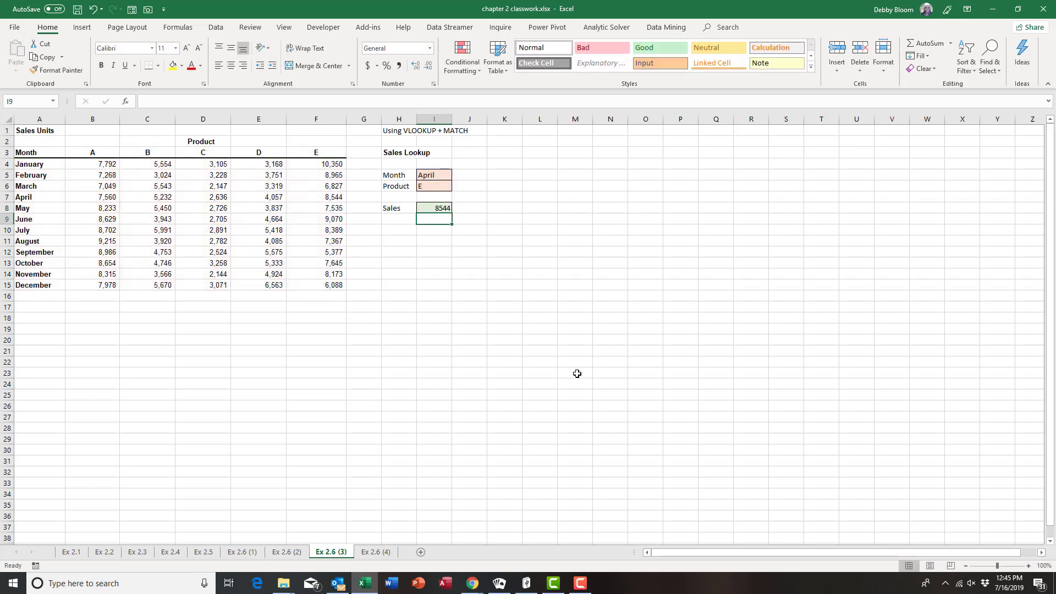
{"action": "left_click", "coordinate": [441, 186]}
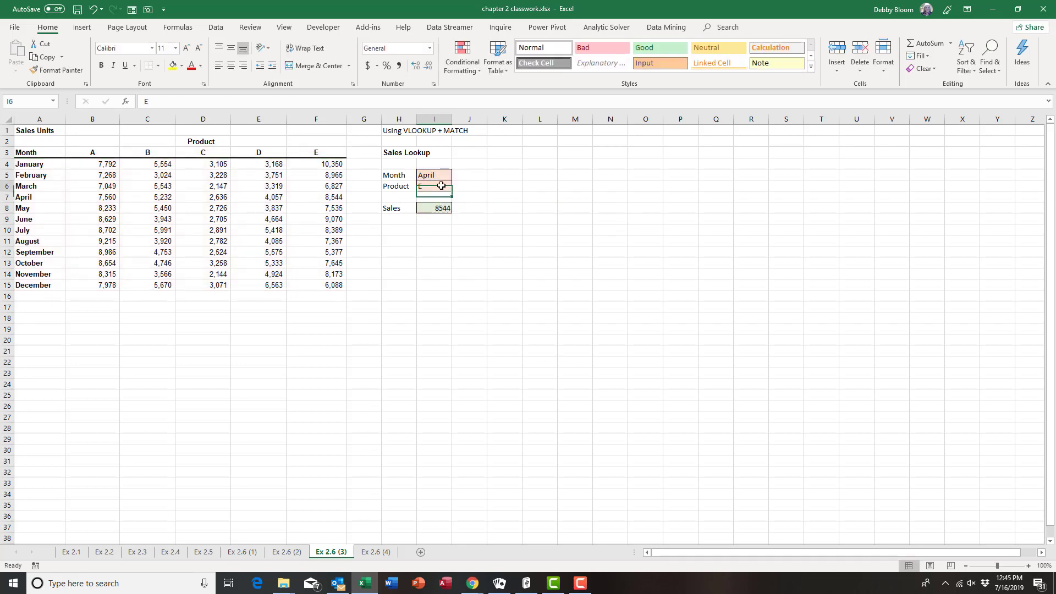
{"action": "type", "text": "C"}
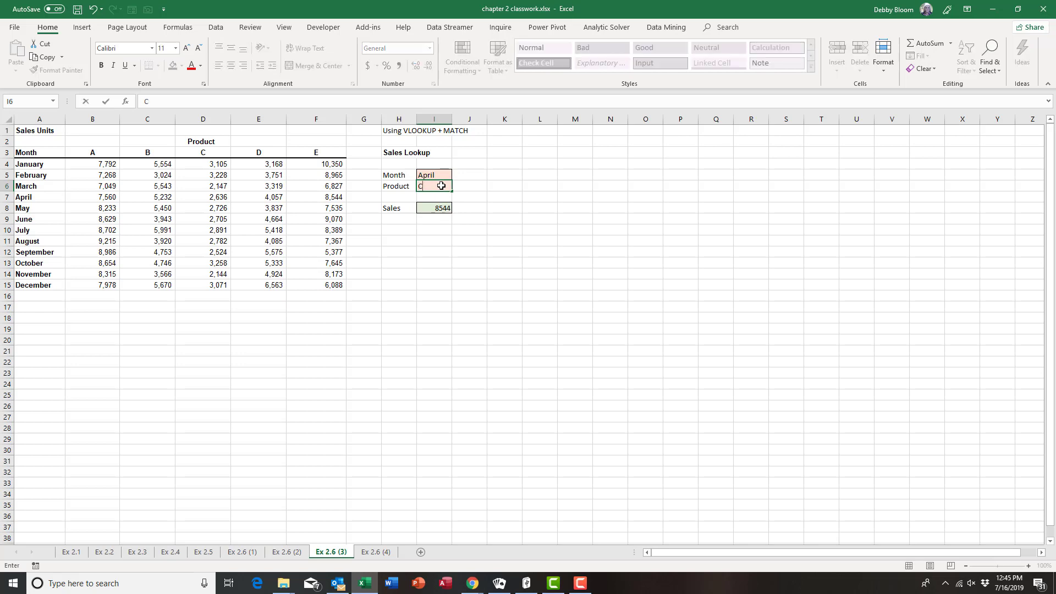
{"action": "key", "text": "Return"}
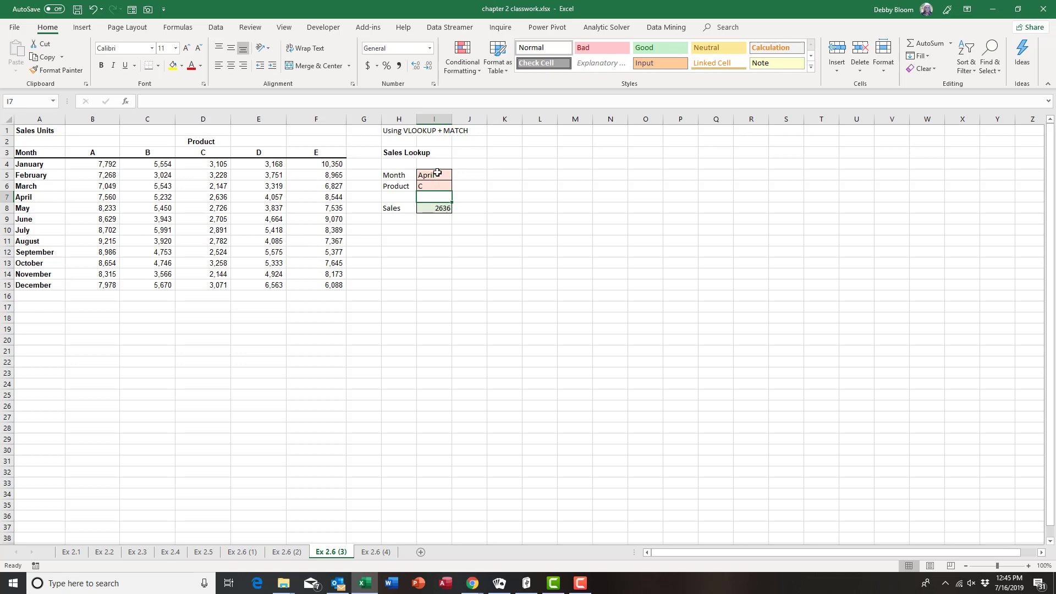
{"action": "left_click", "coordinate": [437, 175]}
{"action": "type", "text": "June"}
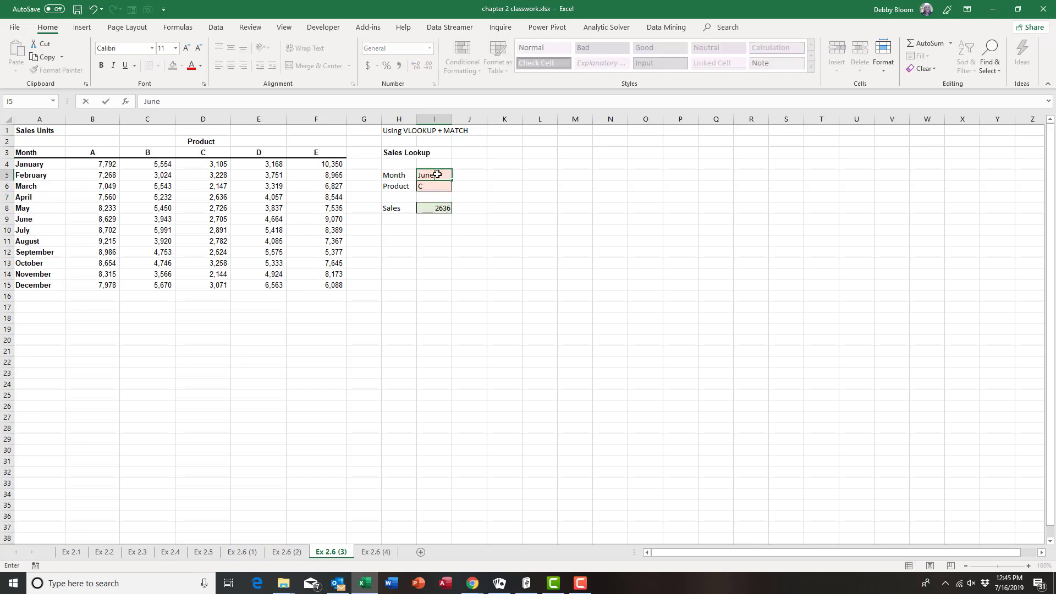
{"action": "key", "text": "Return"}
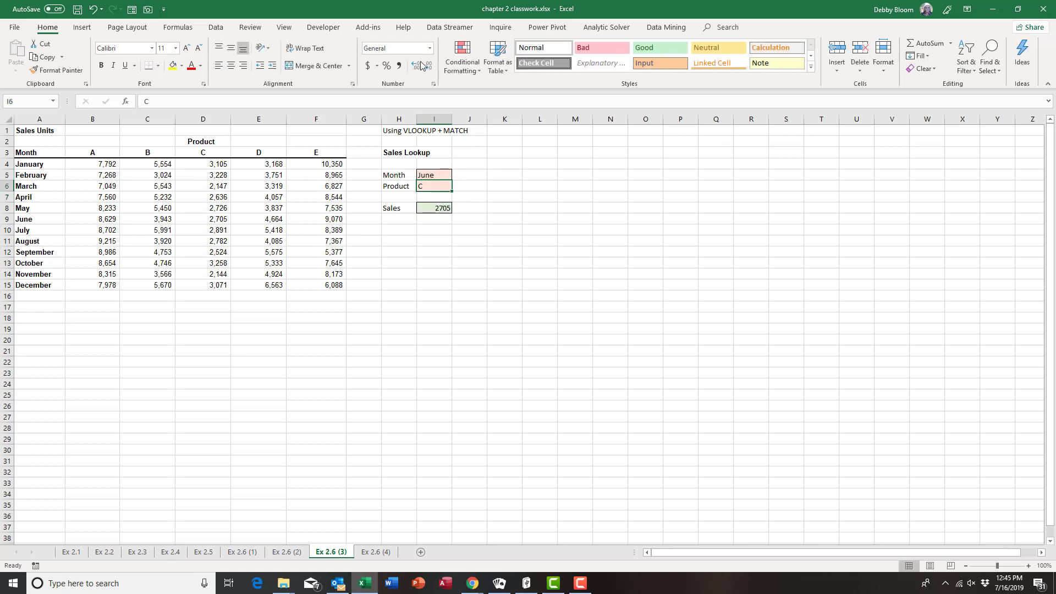
{"action": "left_click", "coordinate": [445, 174]}
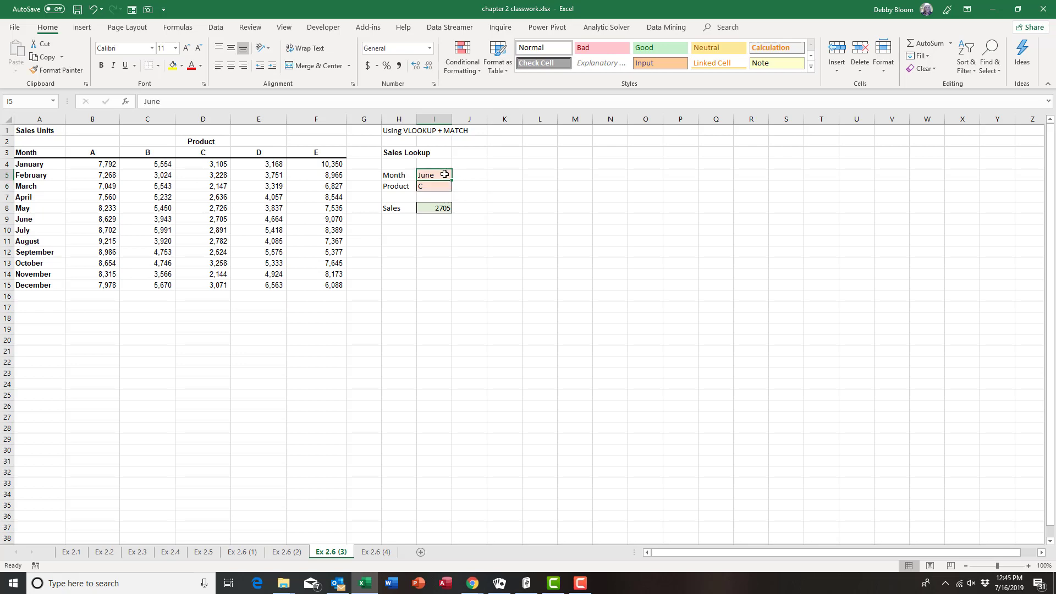
{"action": "type", "text": "Ap"}
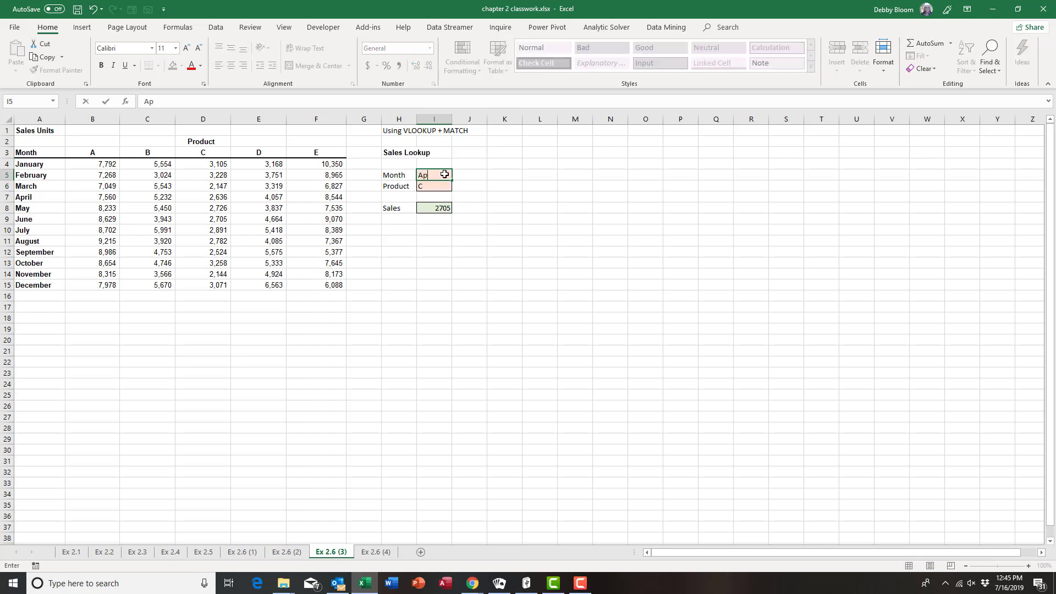
{"action": "type", "text": "ril"}
{"action": "key", "text": "Return"}
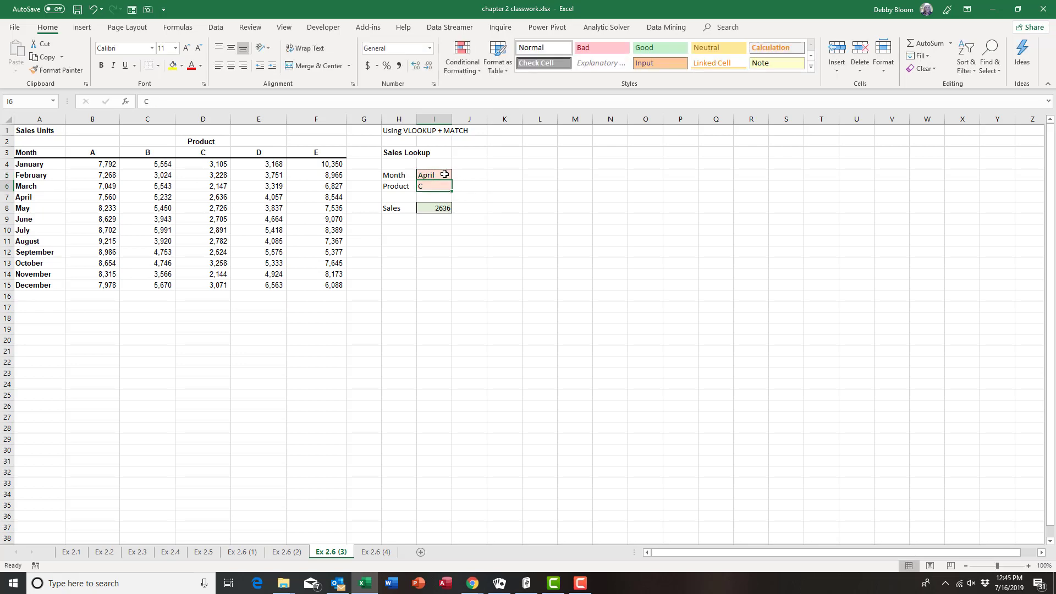
{"action": "type", "text": "E"}
{"action": "key", "text": "Return"}
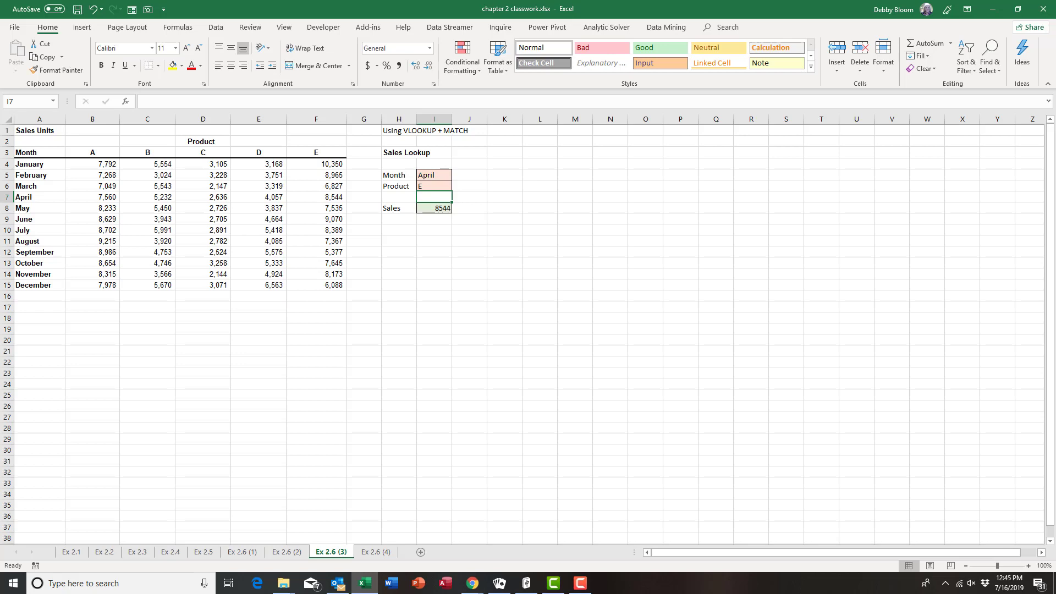
{"action": "key", "text": "F10"}
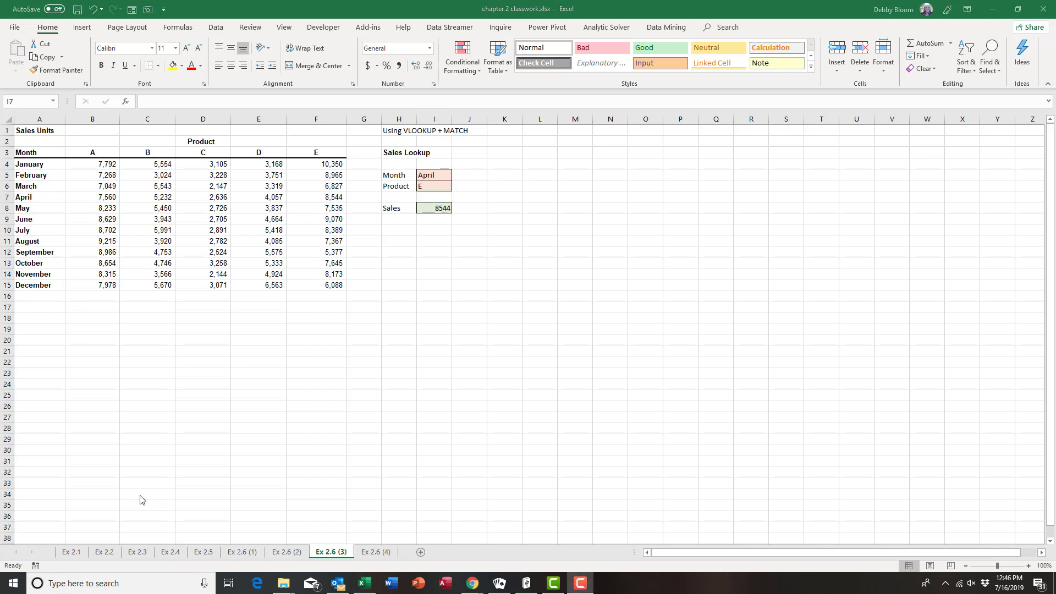
Go to sheet Ex 2.6 (4), review the A4:F15 sales data, and select the empty Sales cell I8
{"action": "left_click", "coordinate": [375, 552]}
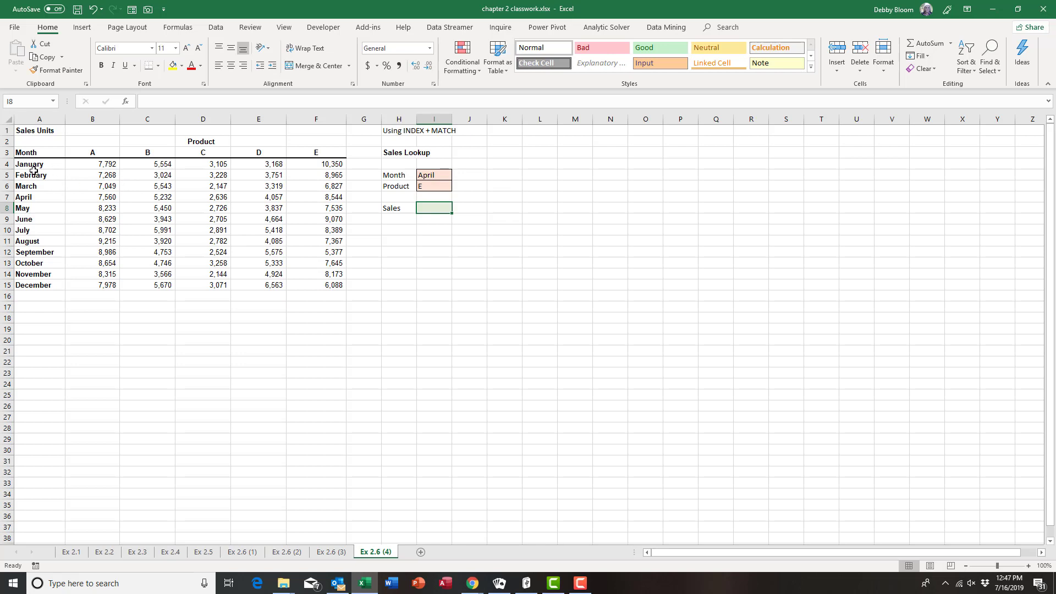
{"action": "left_click_drag", "start_coordinate": [31, 164], "coordinate": [307, 279]}
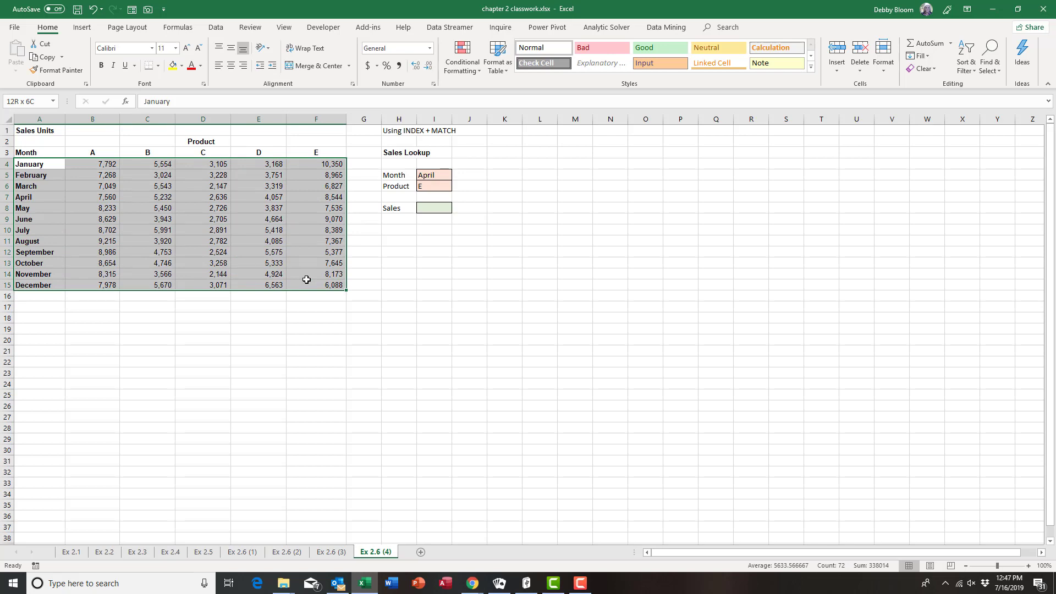
{"action": "left_click_drag", "start_coordinate": [306, 280], "coordinate": [307, 279]}
{"action": "left_click", "coordinate": [430, 208]}
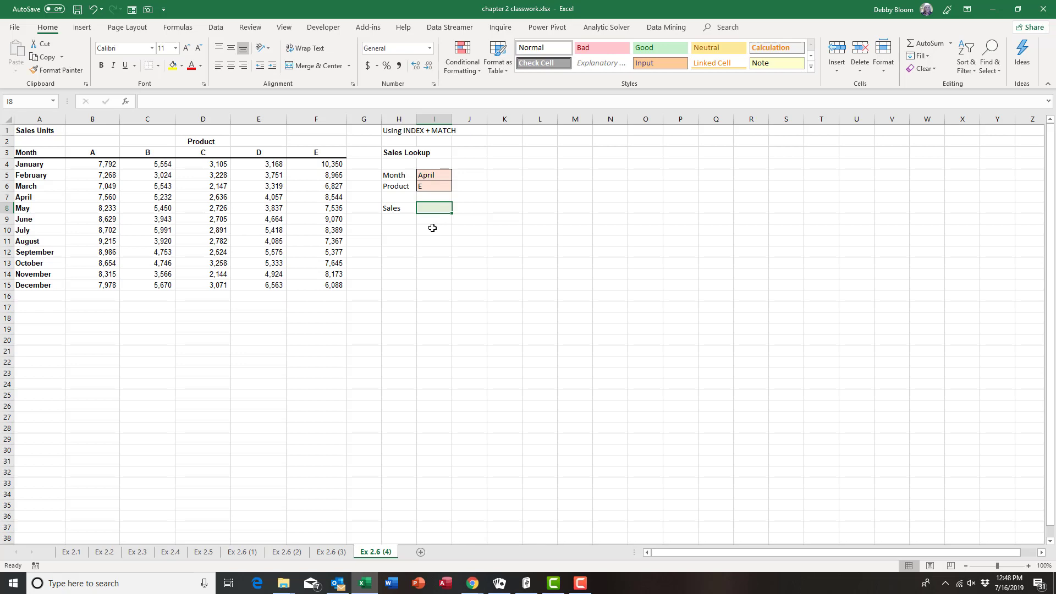
Begin I8 with =INDEX( using the sales table A4:F15 as the array
{"action": "type", "text": "="}
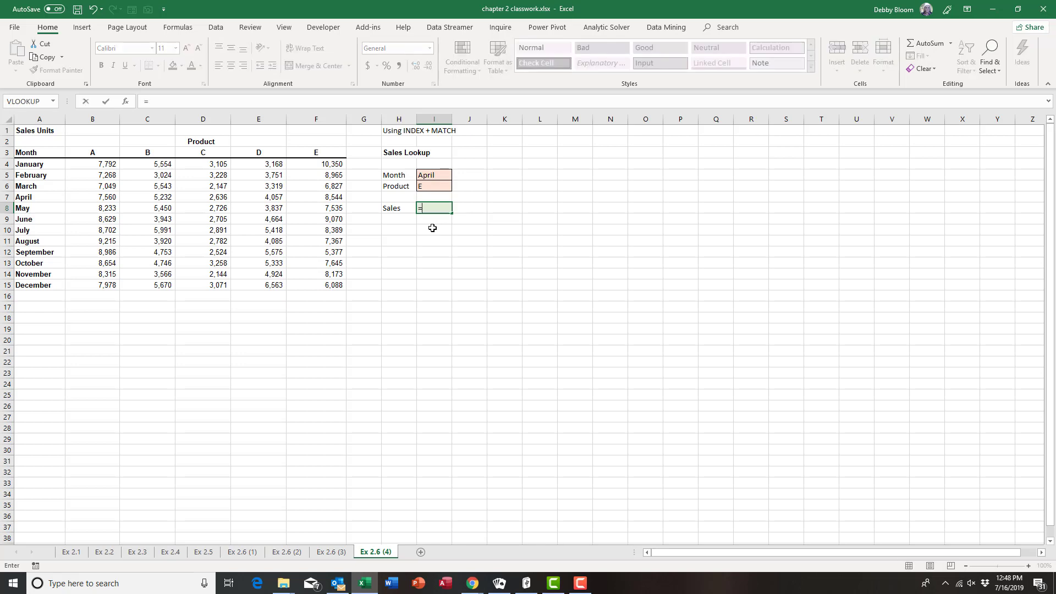
{"action": "type", "text": "inde"}
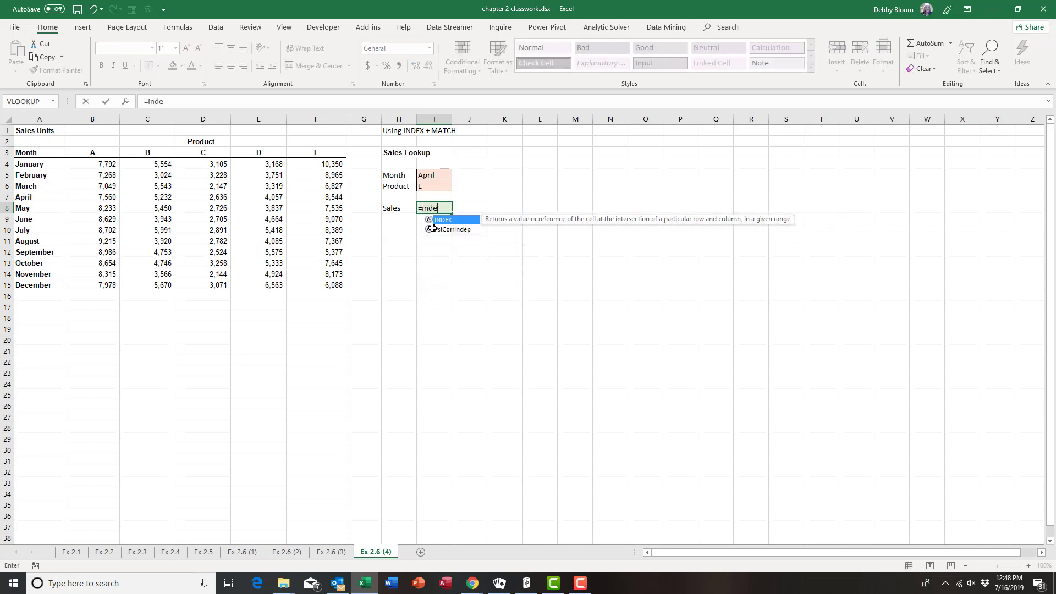
{"action": "type", "text": "x("}
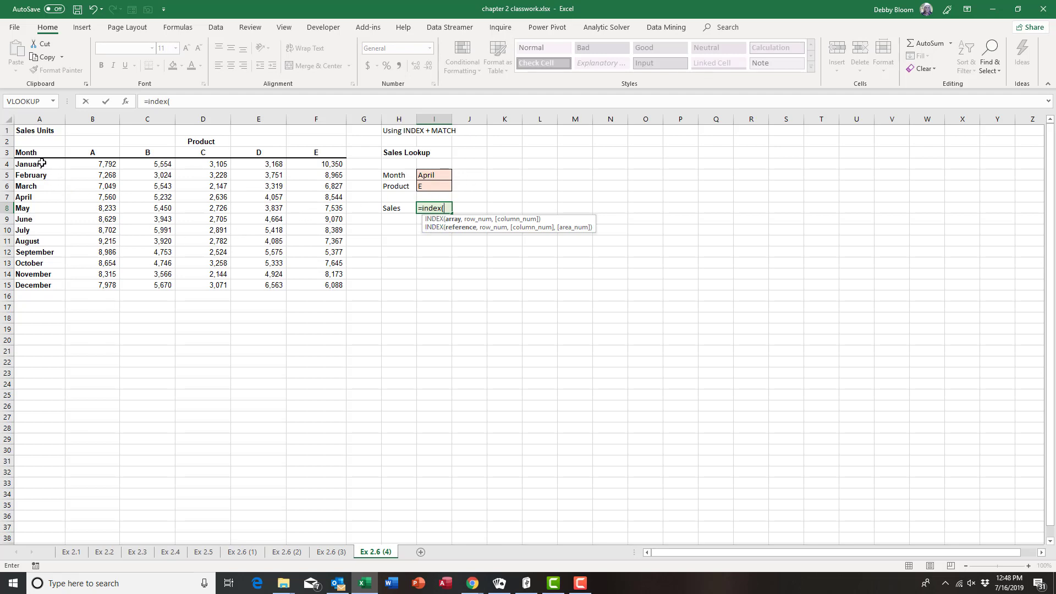
{"action": "left_click_drag", "start_coordinate": [42, 163], "coordinate": [335, 283]}
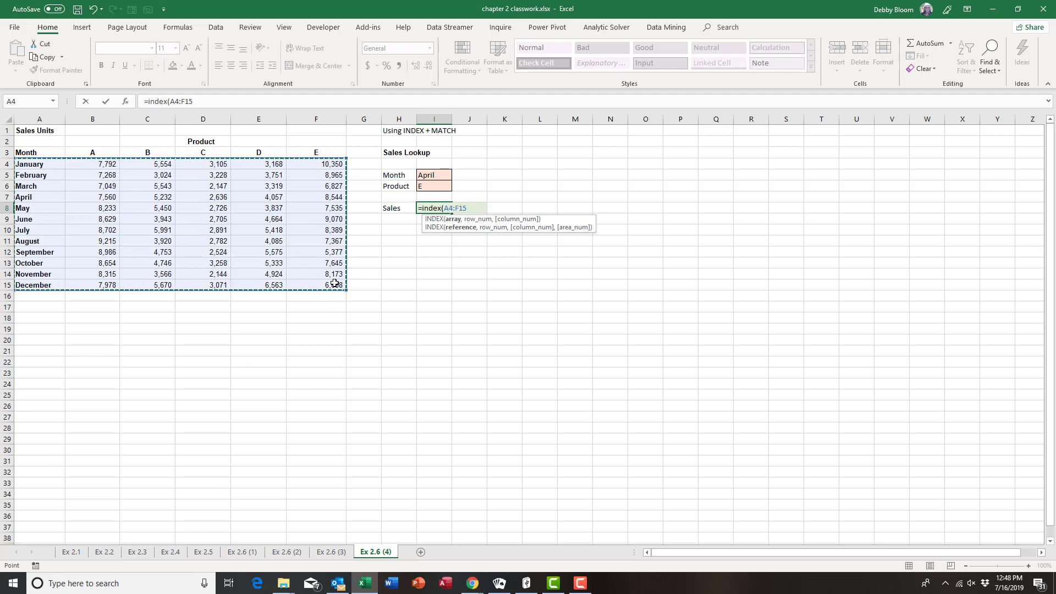
{"action": "type", "text": ","}
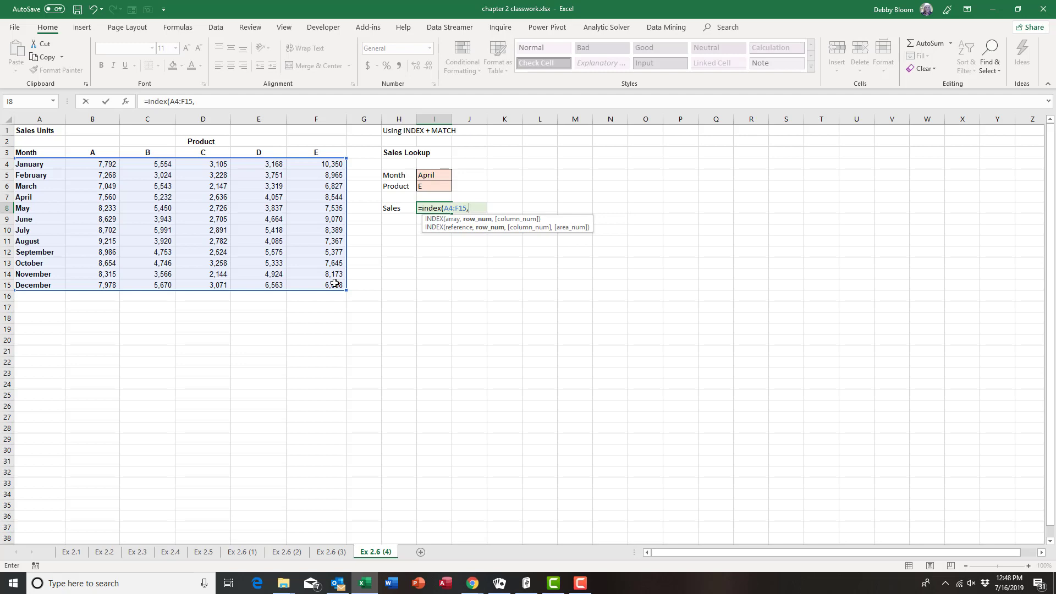
Add MATCH(I5,A4:A15,0) as the row number, finding the month's row exactly
{"action": "type", "text": "mat"}
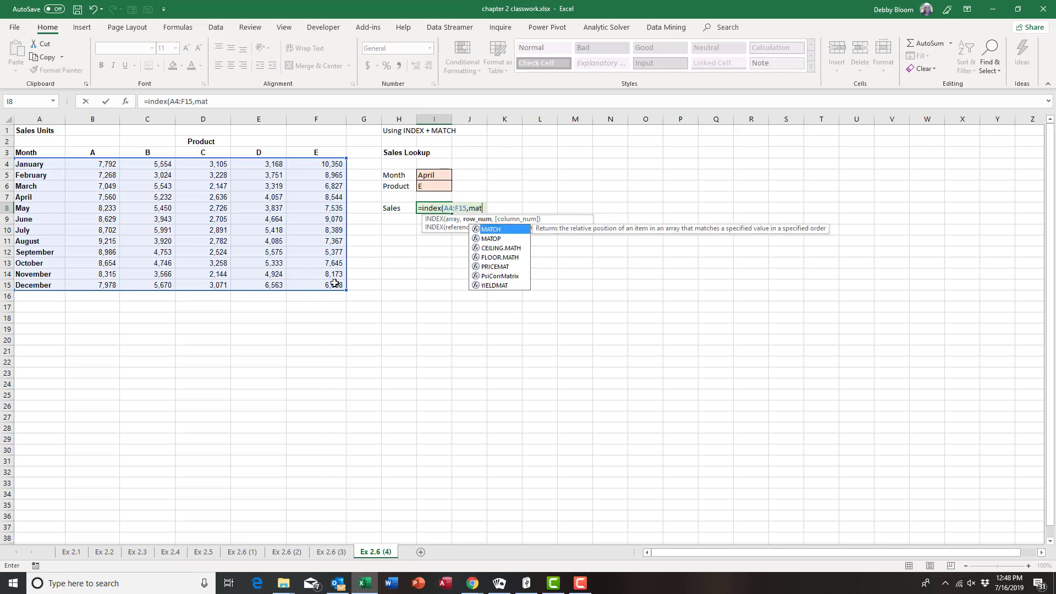
{"action": "type", "text": "ch("}
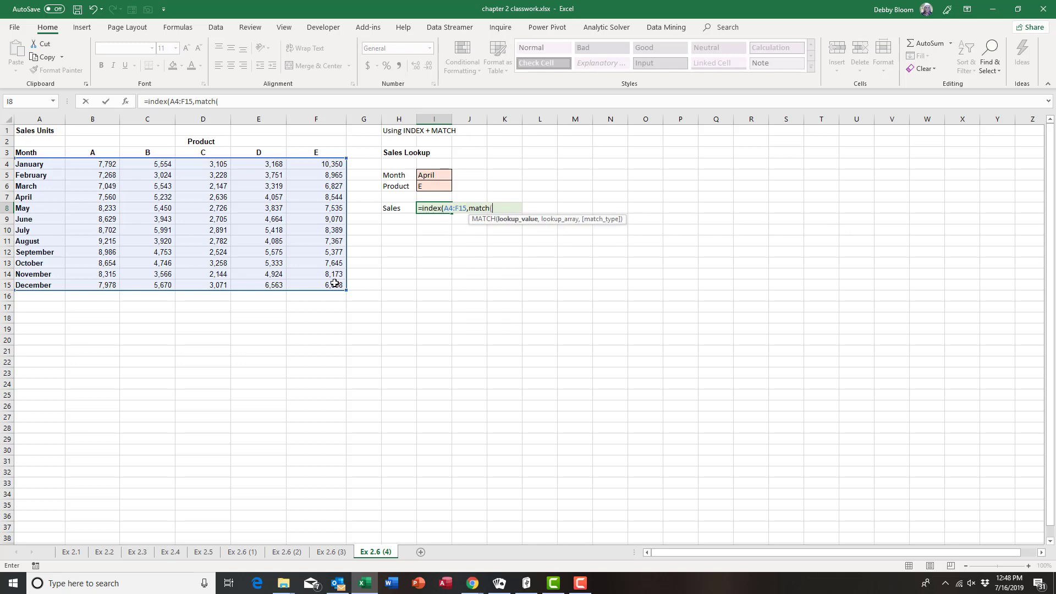
{"action": "left_click", "coordinate": [439, 175]}
{"action": "type", "text": ","}
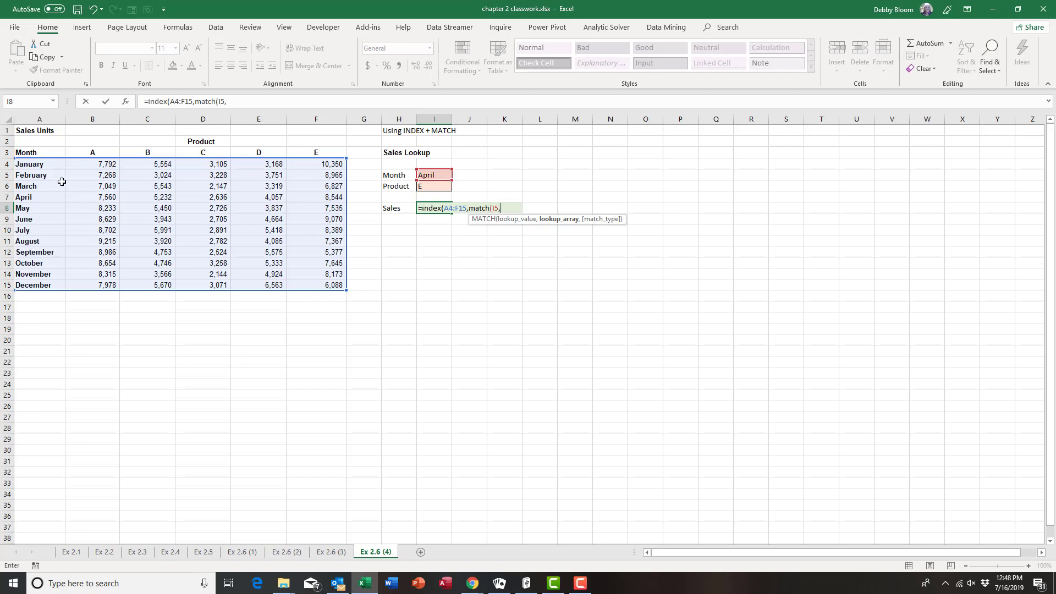
{"action": "left_click_drag", "start_coordinate": [52, 164], "coordinate": [58, 285]}
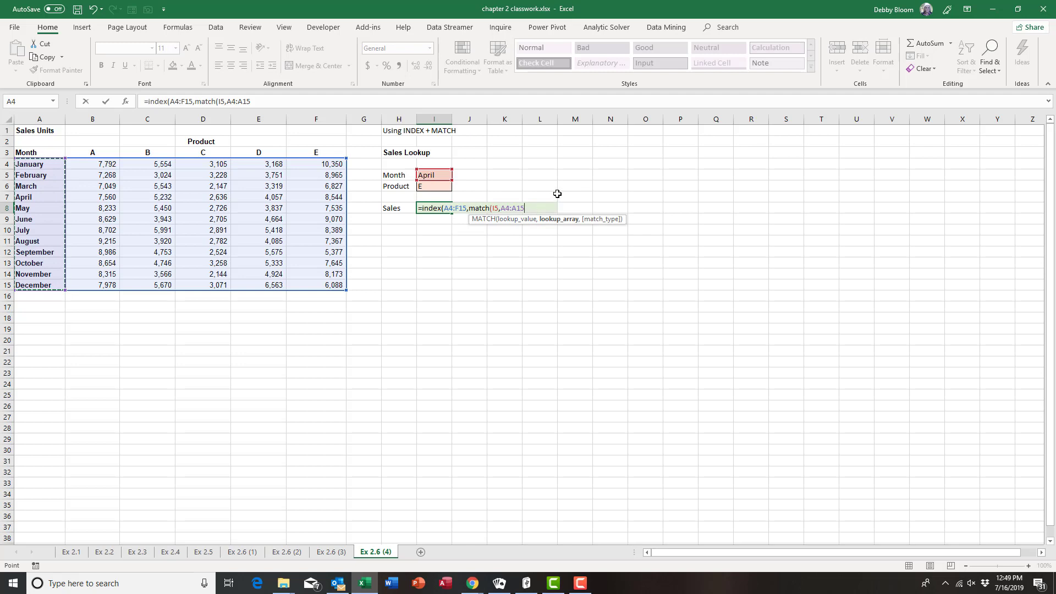
{"action": "type", "text": ","}
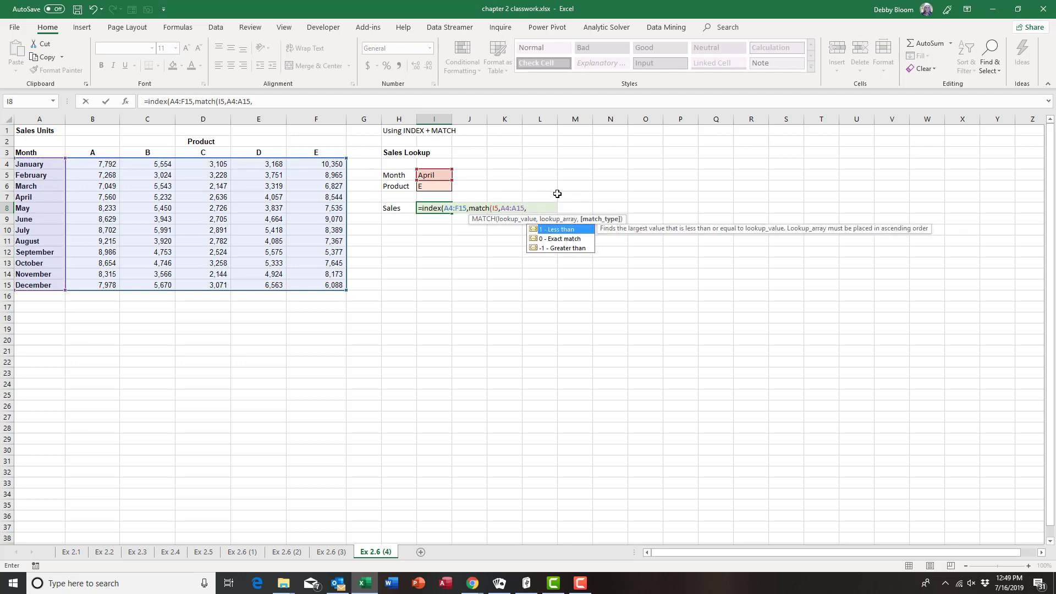
{"action": "type", "text": "0"}
{"action": "type", "text": ")"}
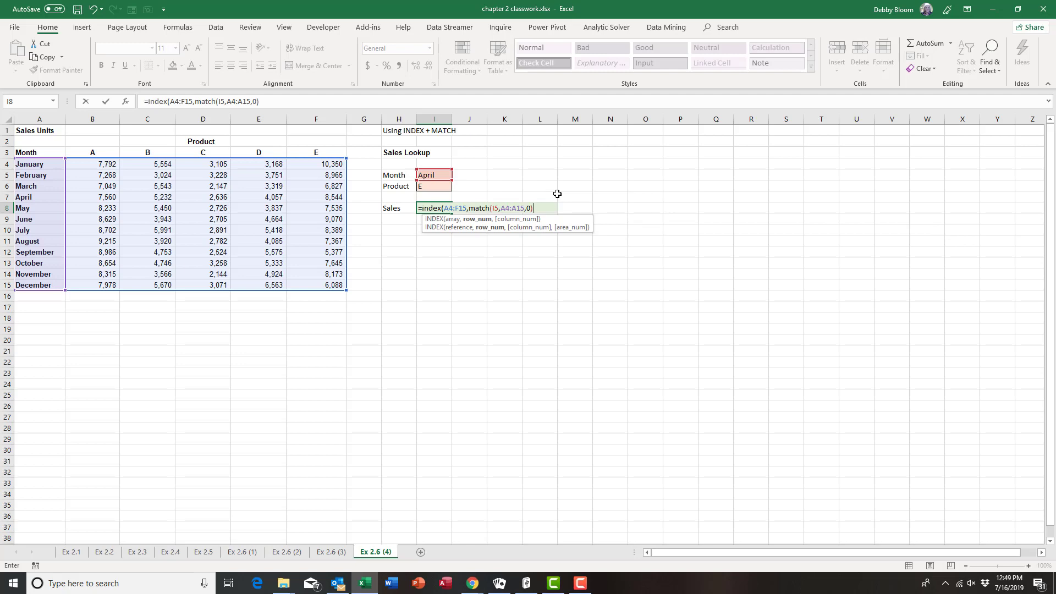
Add MATCH(I6,A3:F3,0) as the column number and commit, so Sales returns 8544
{"action": "type", "text": ","}
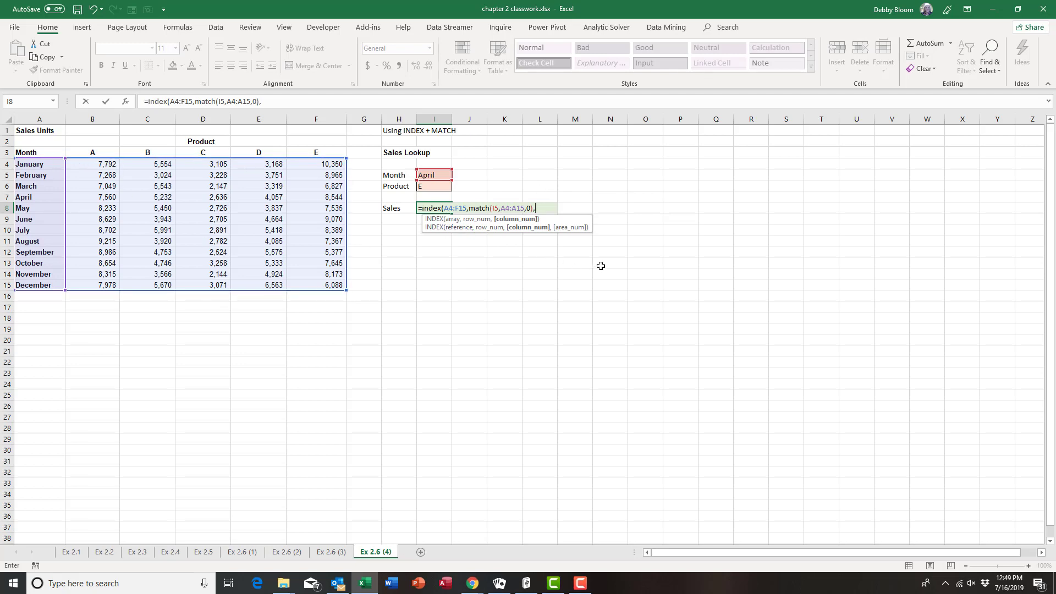
{"action": "type", "text": "match"}
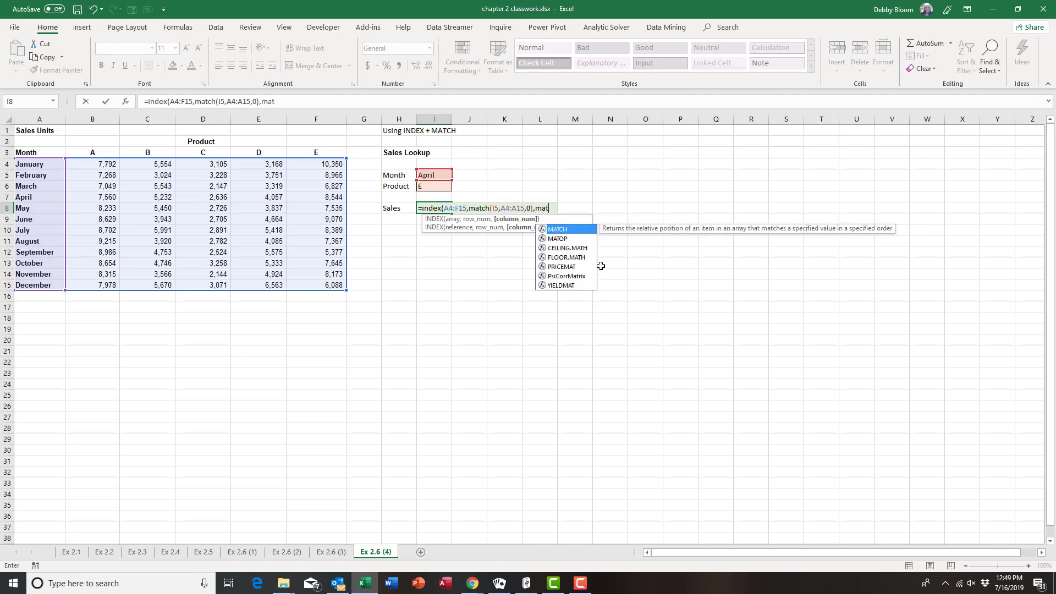
{"action": "type", "text": "("}
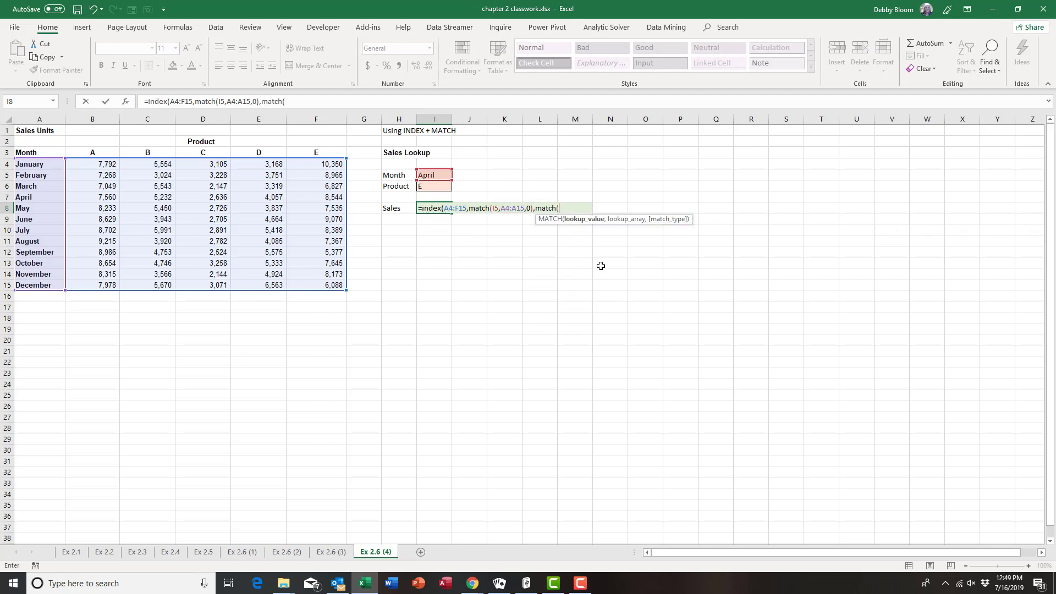
{"action": "left_click", "coordinate": [433, 188]}
{"action": "type", "text": ","}
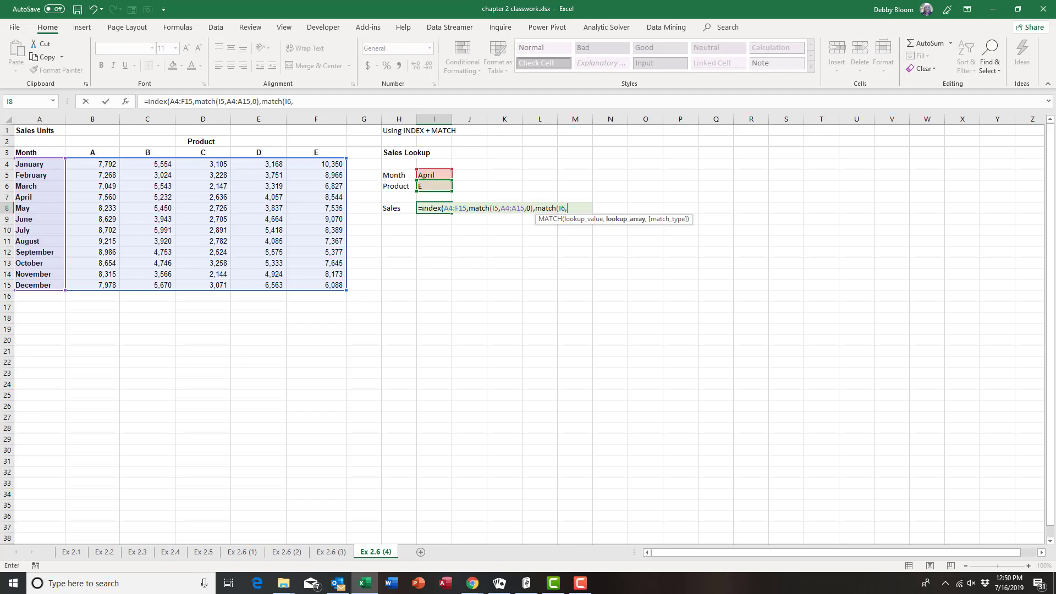
{"action": "left_click_drag", "start_coordinate": [45, 153], "coordinate": [326, 153]}
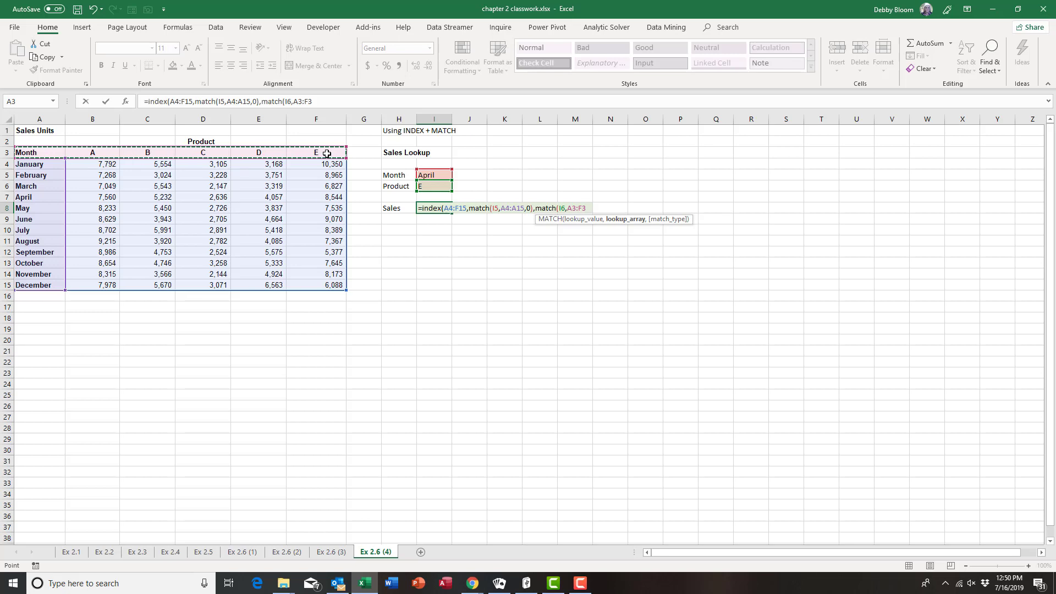
{"action": "type", "text": ","}
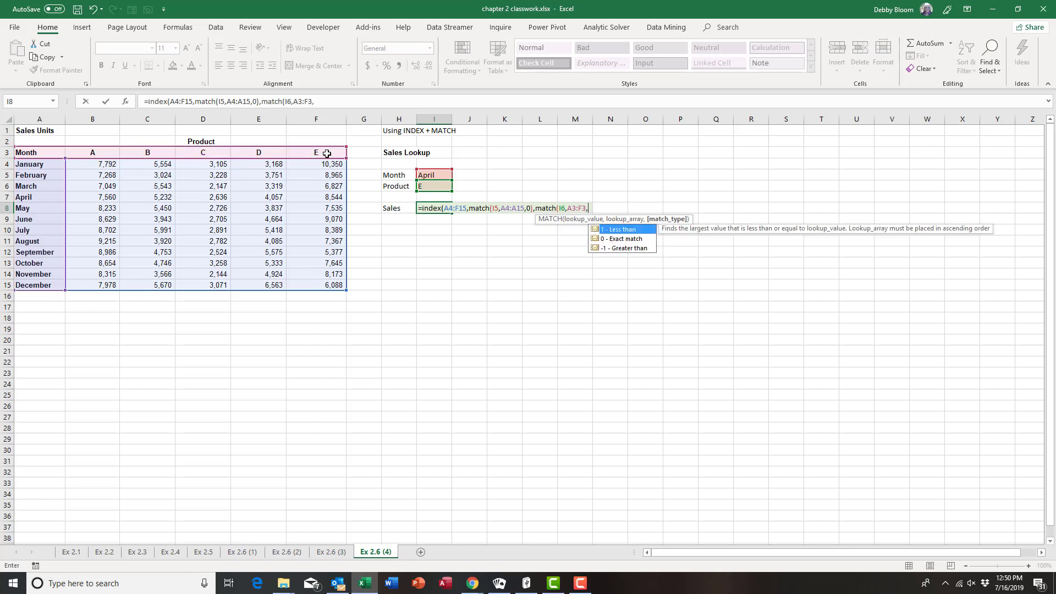
{"action": "type", "text": "0)"}
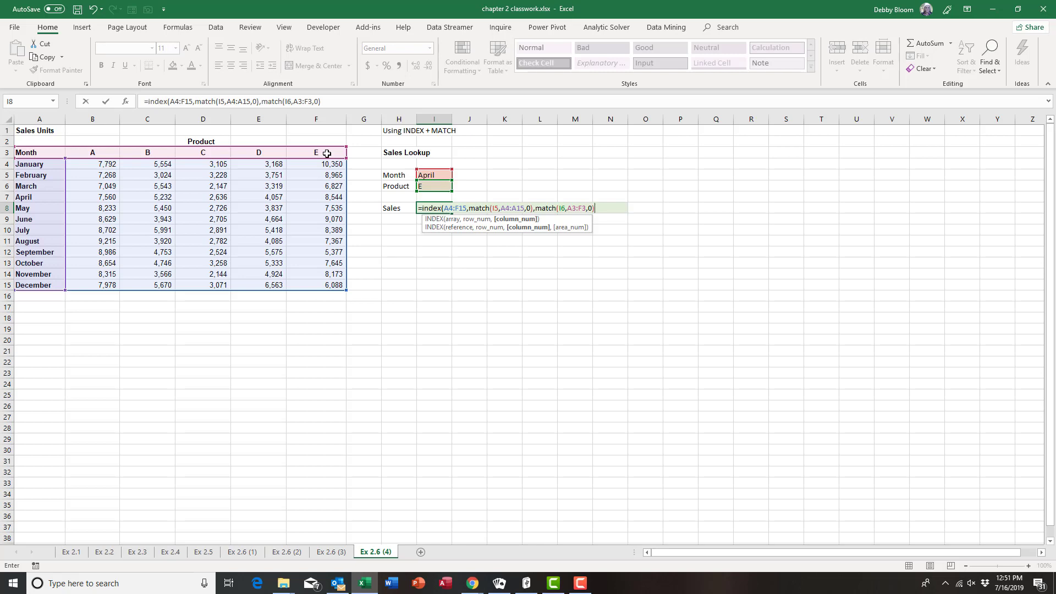
{"action": "type", "text": ")"}
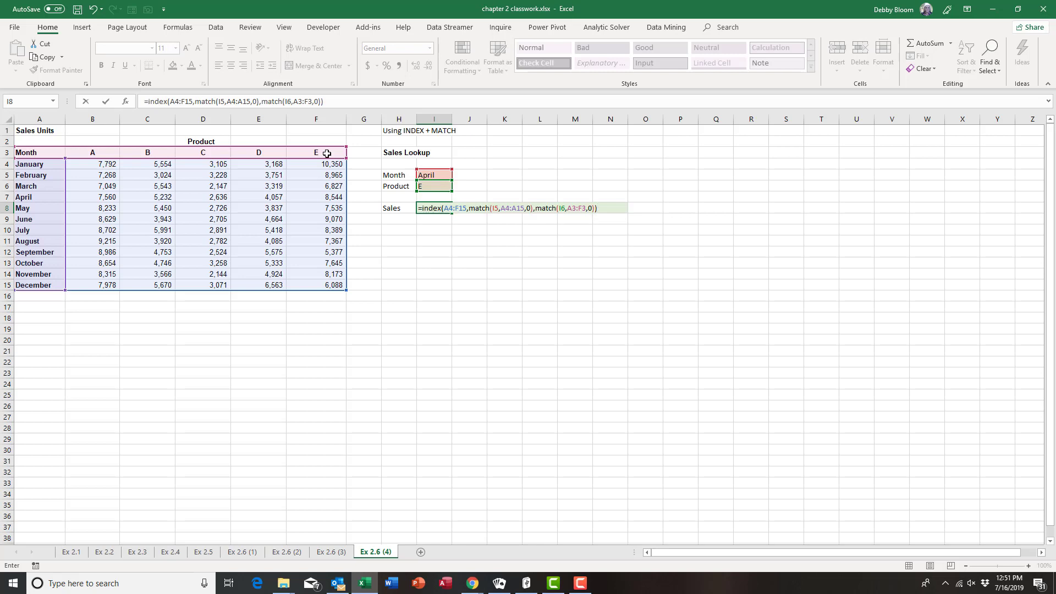
{"action": "key", "text": "Return"}
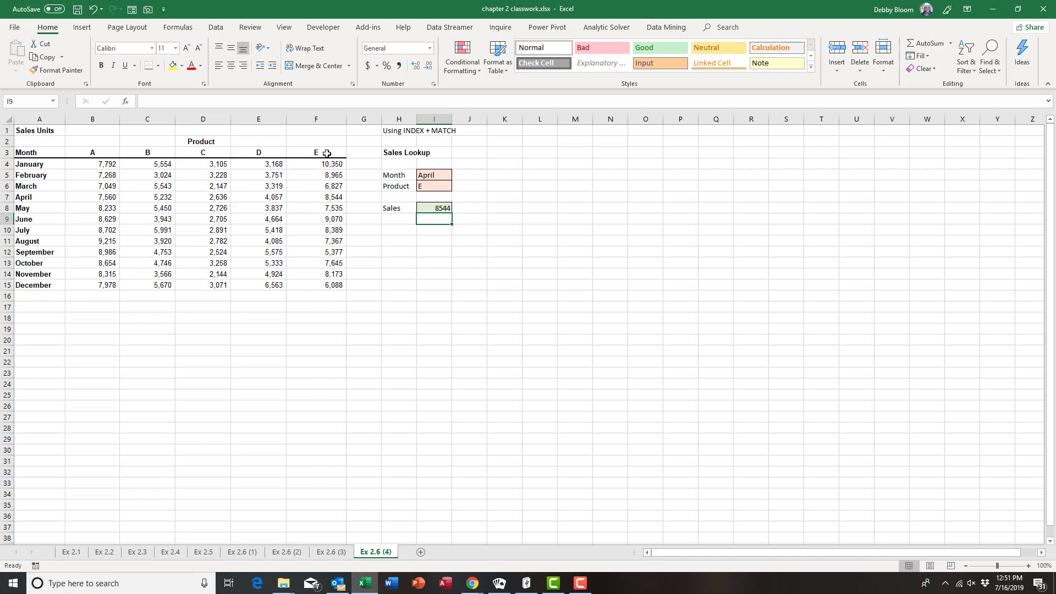
{"action": "left_click", "coordinate": [442, 188]}
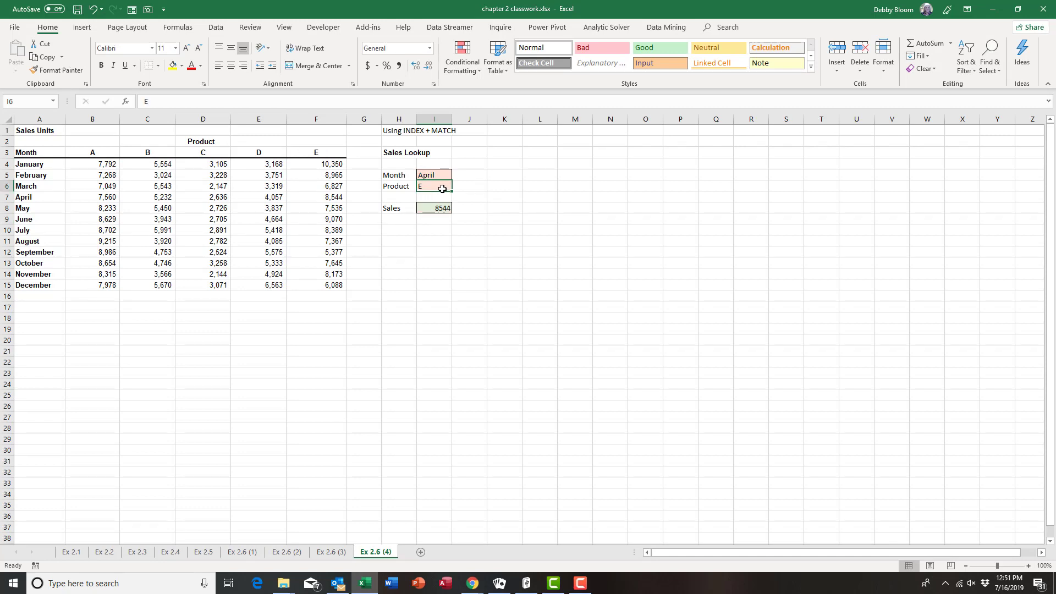
{"action": "type", "text": "C"}
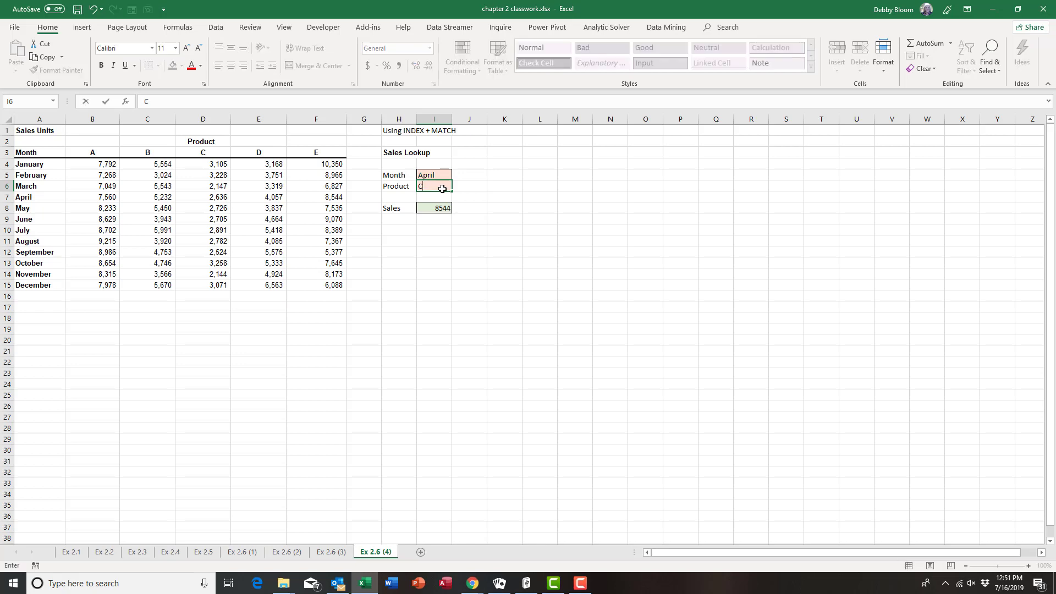
{"action": "key", "text": "Return"}
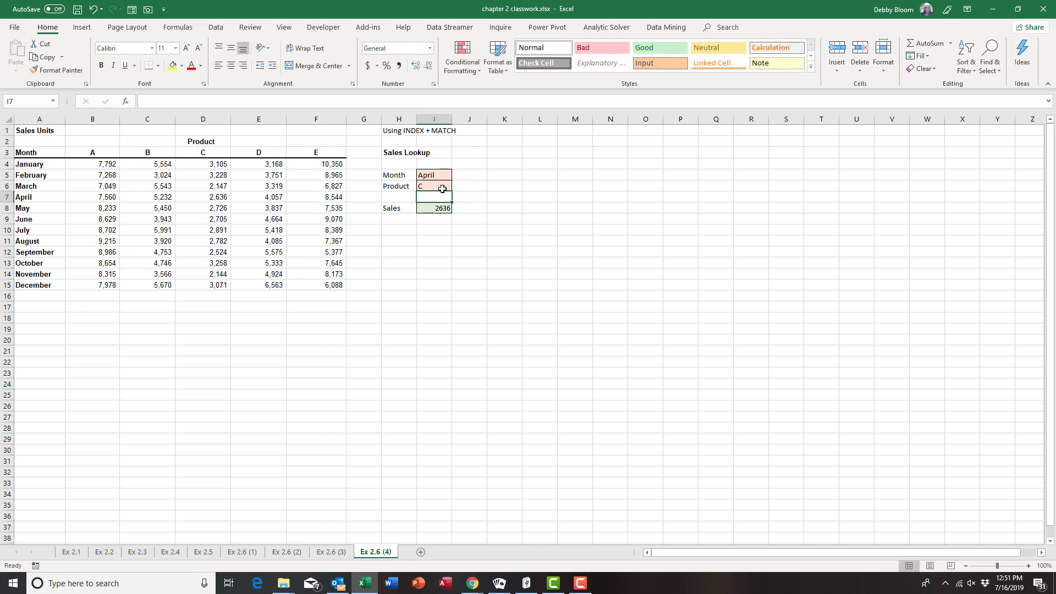
{"action": "left_click", "coordinate": [442, 172]}
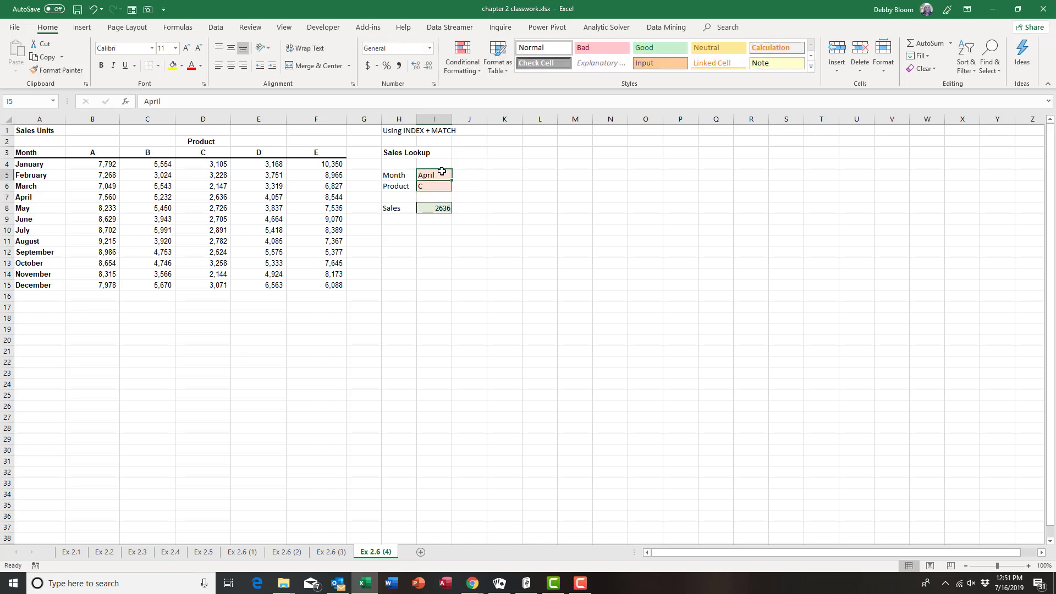
{"action": "type", "text": "June"}
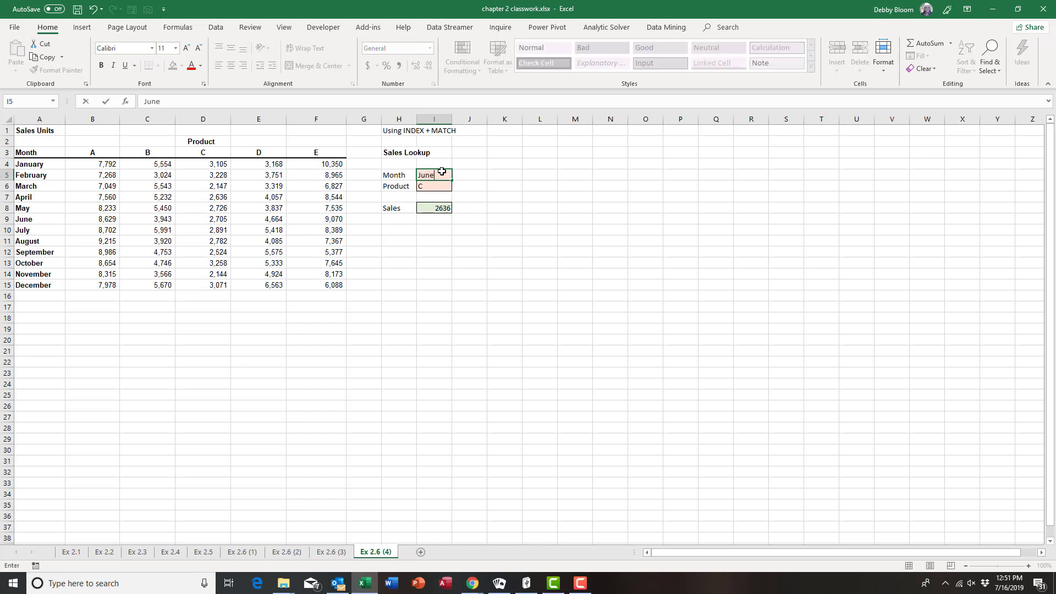
{"action": "key", "text": "Return"}
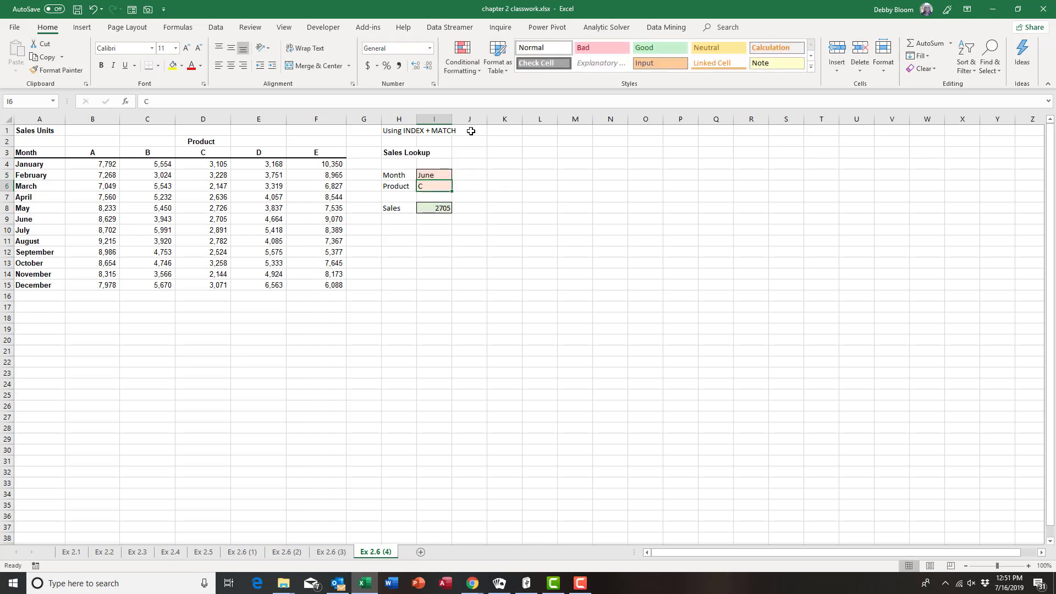
{"action": "left_click", "coordinate": [439, 175]}
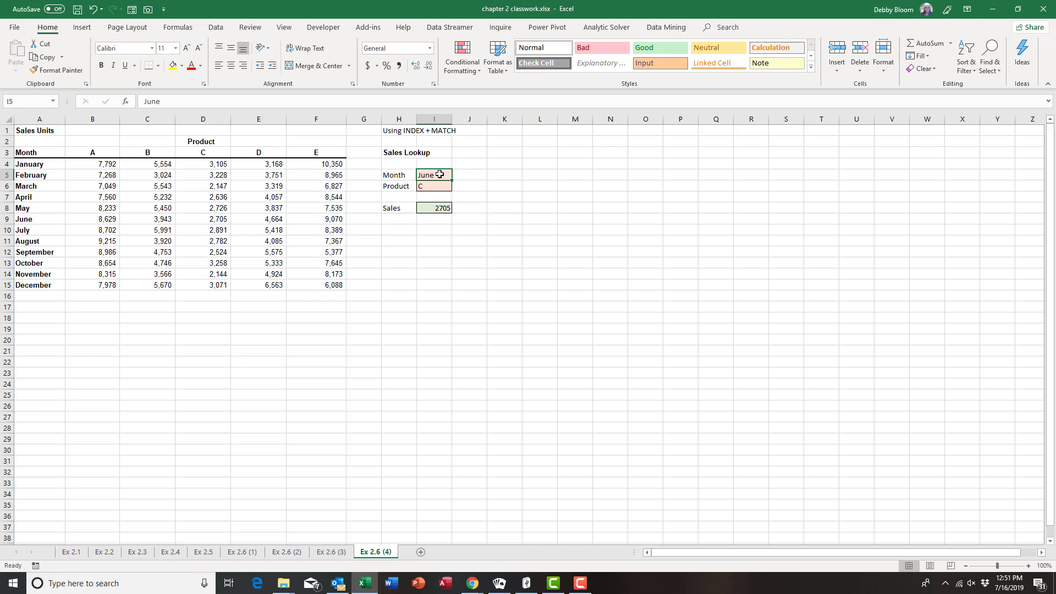
{"action": "type", "text": "Ap"}
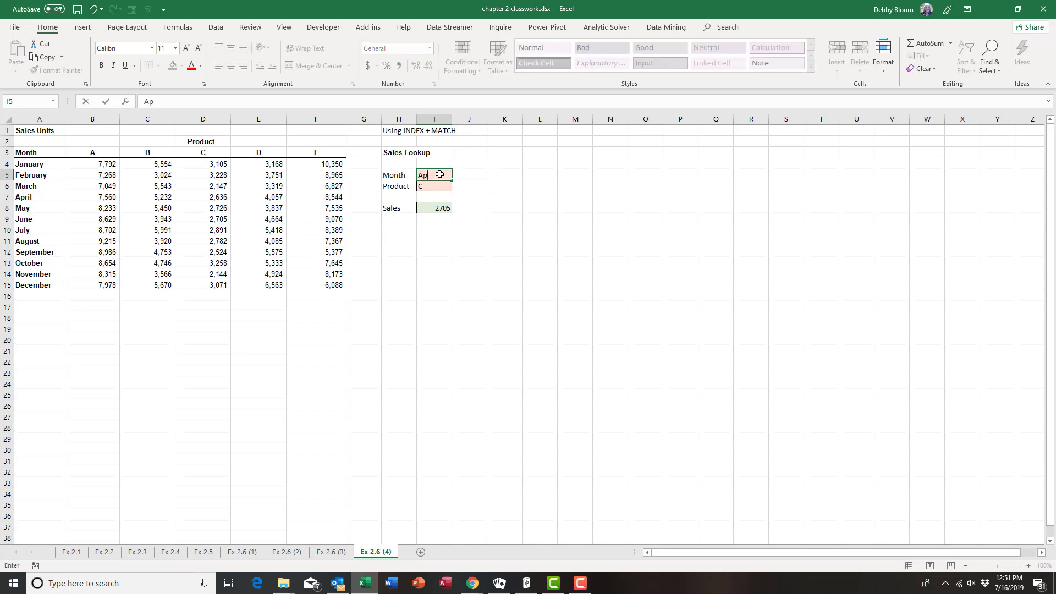
{"action": "type", "text": "irril"}
{"action": "key", "text": "Return"}
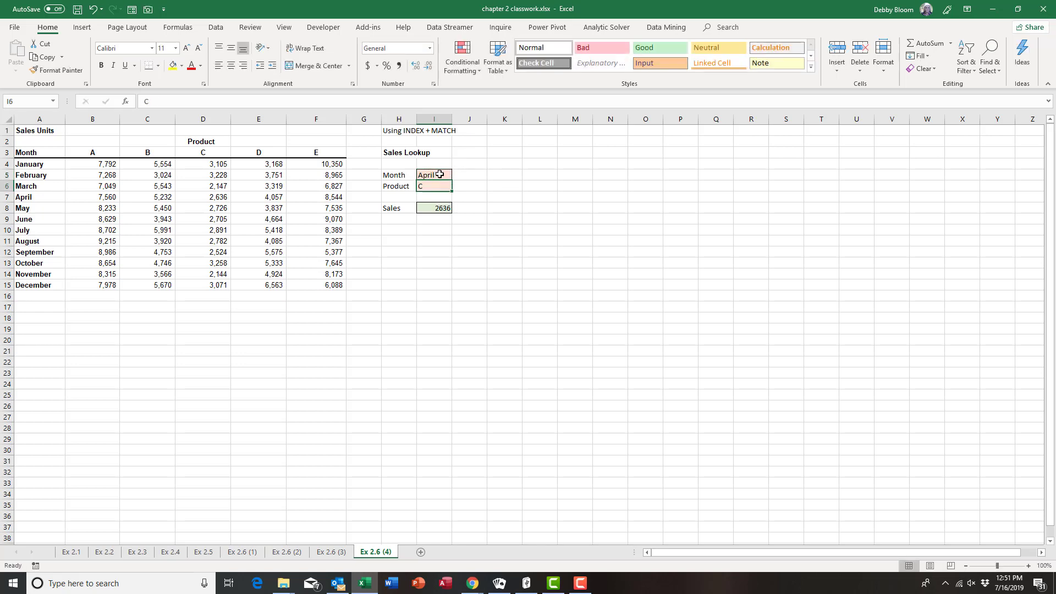
{"action": "type", "text": "E"}
{"action": "key", "text": "Return"}
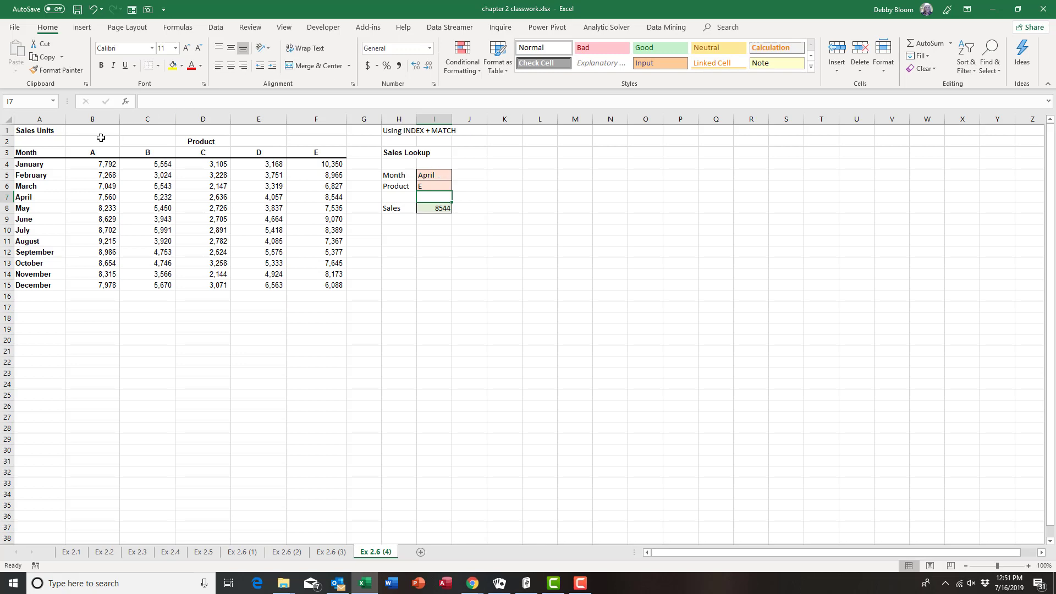